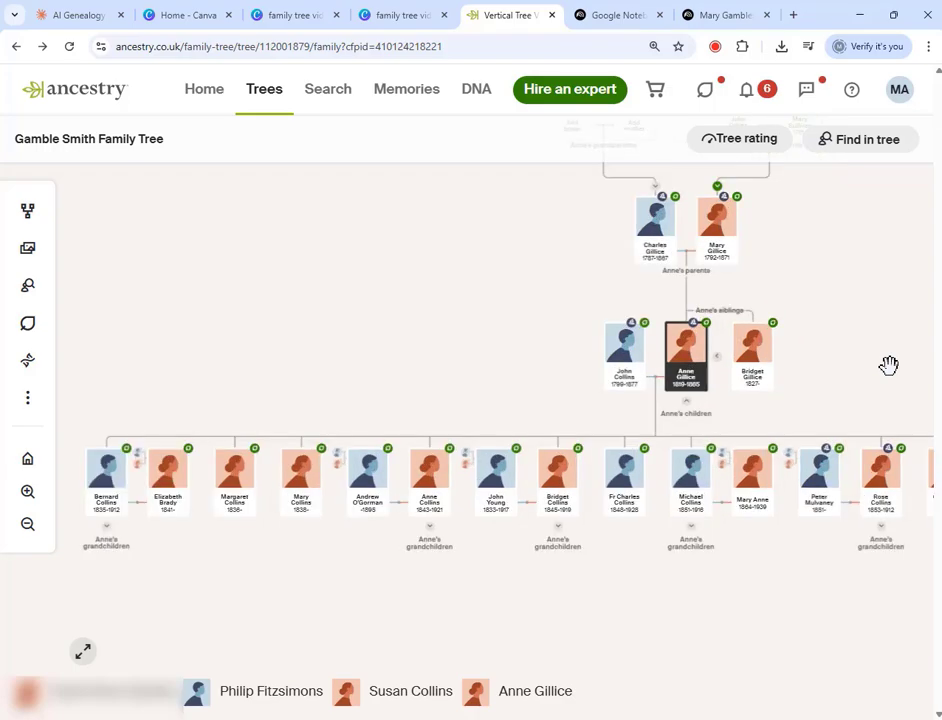
scroll(889, 365, up, 1)
scroll(889, 365, up, 1)
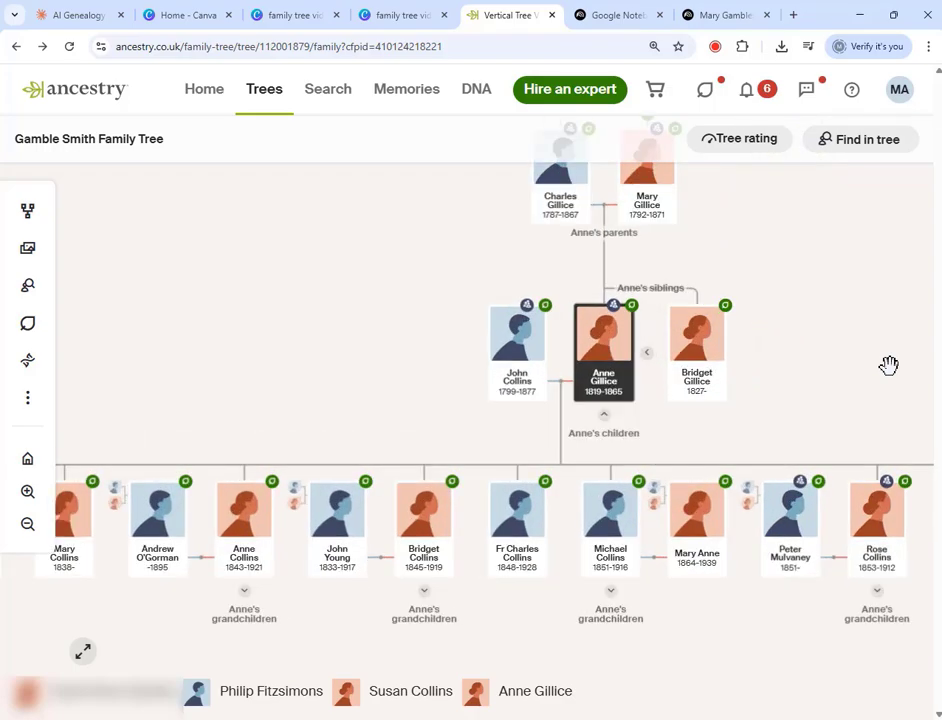
scroll(889, 365, up, 1)
scroll(889, 365, up, 1)
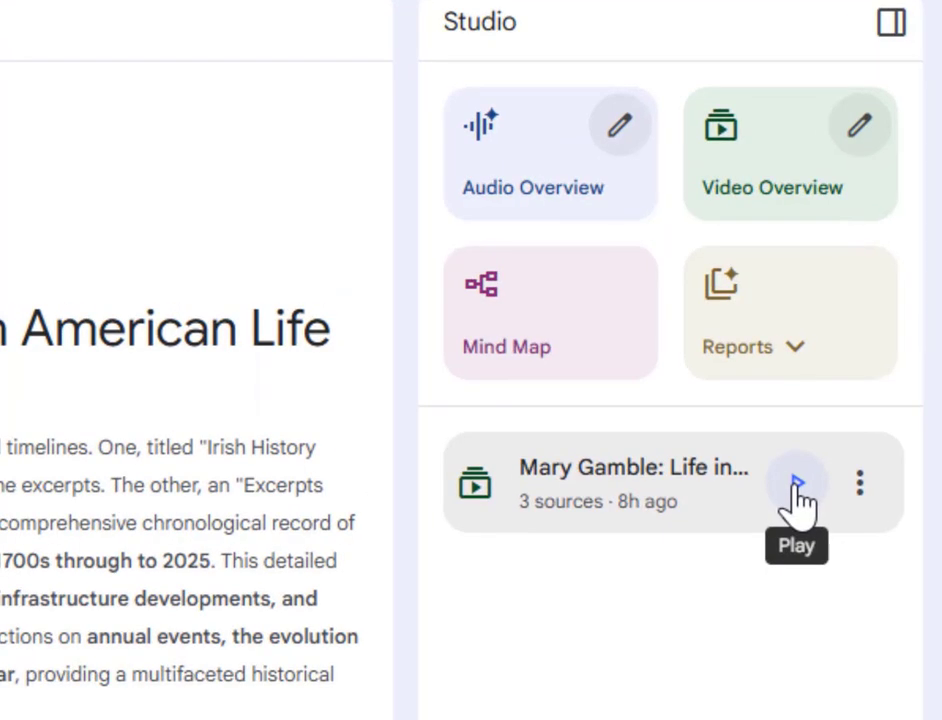
Play the Mary Gamble: Life in Two Worlds video overview and jump ahead to about 02:16.
click(797, 487)
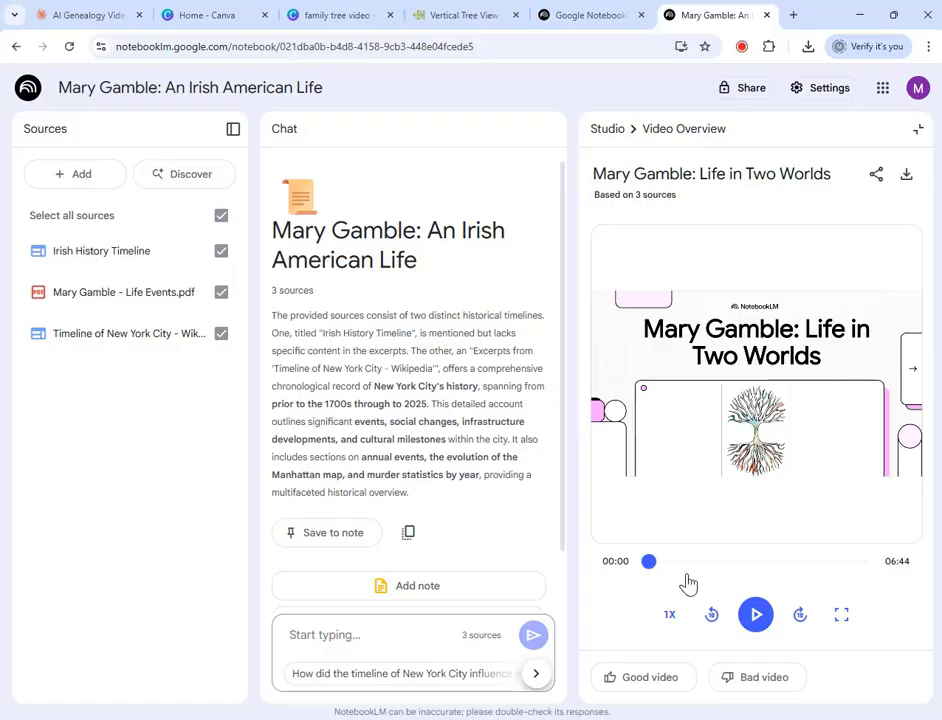
click(723, 562)
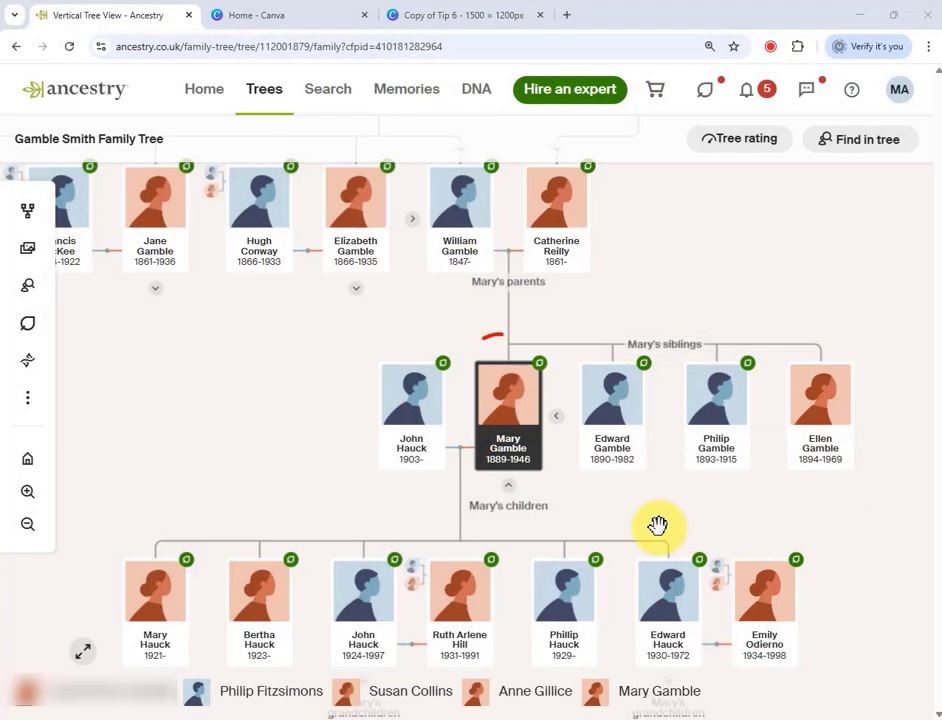
click(517, 457)
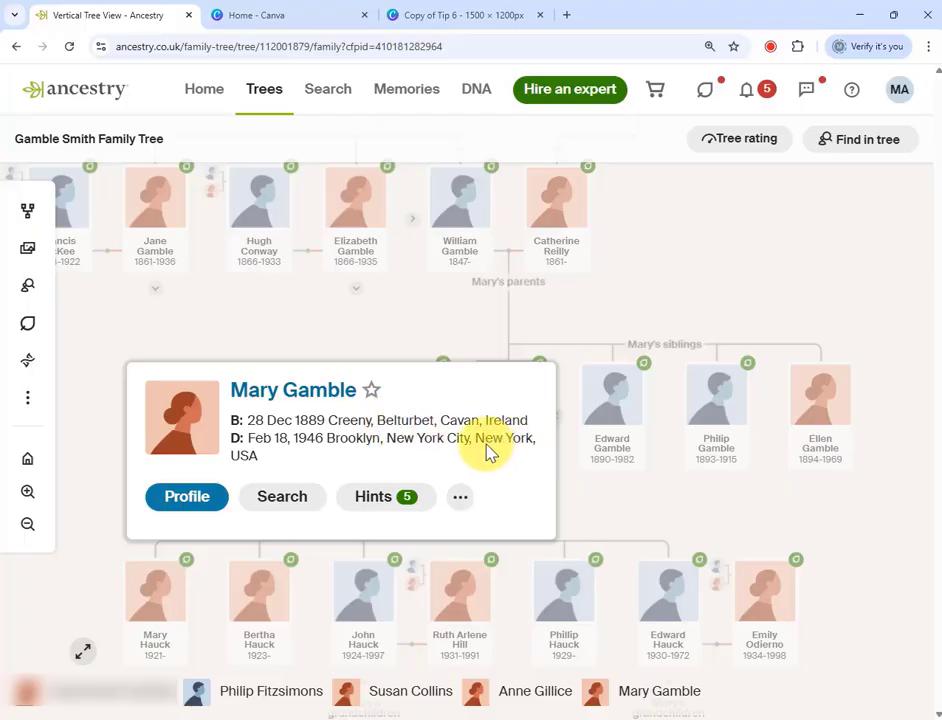
click(190, 498)
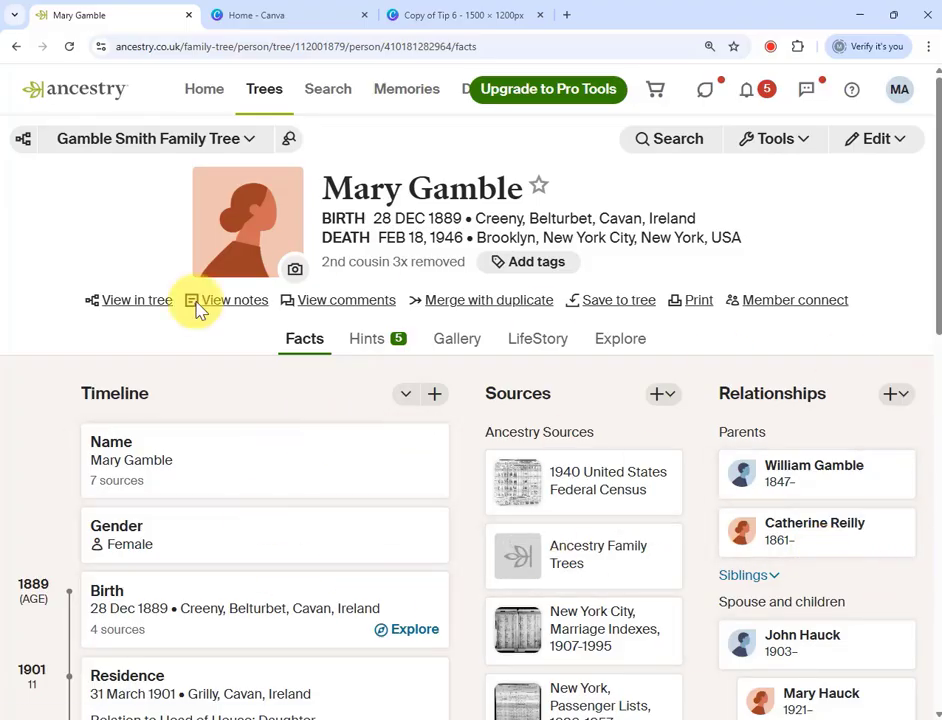
scroll(278, 470, down, 3)
scroll(273, 445, up, 3)
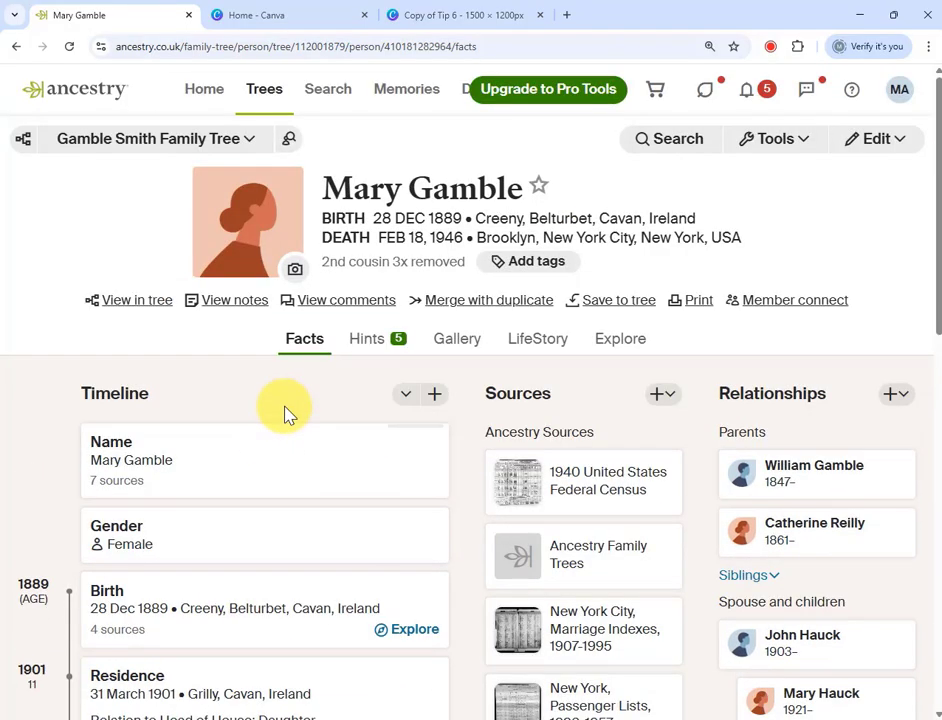
click(532, 352)
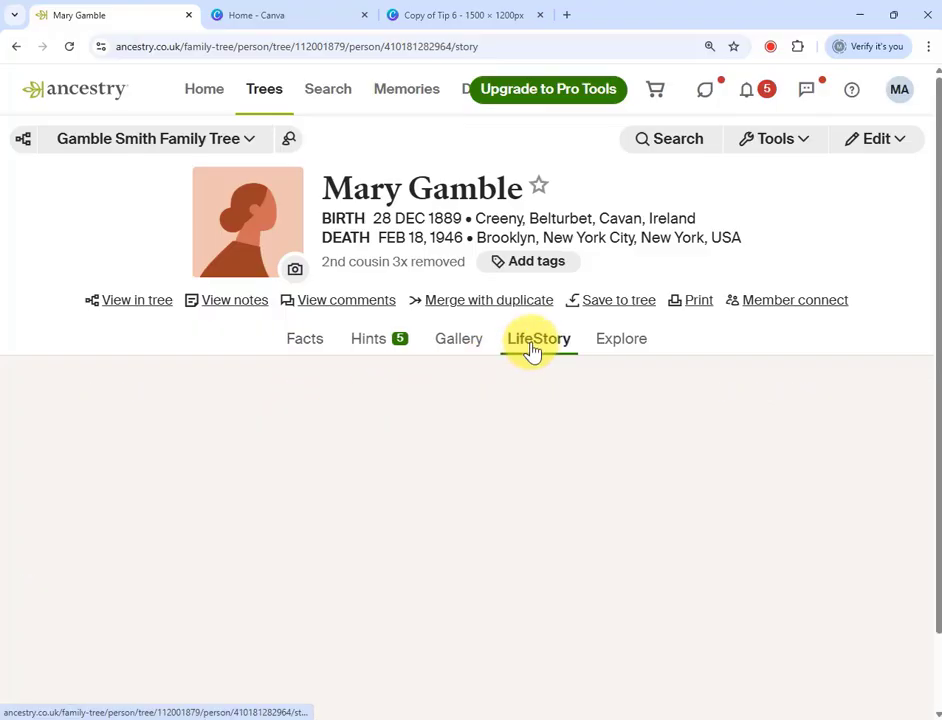
mouse_move(931, 172)
mouse_down()
mouse_move(924, 622)
mouse_move(925, 165)
mouse_up()
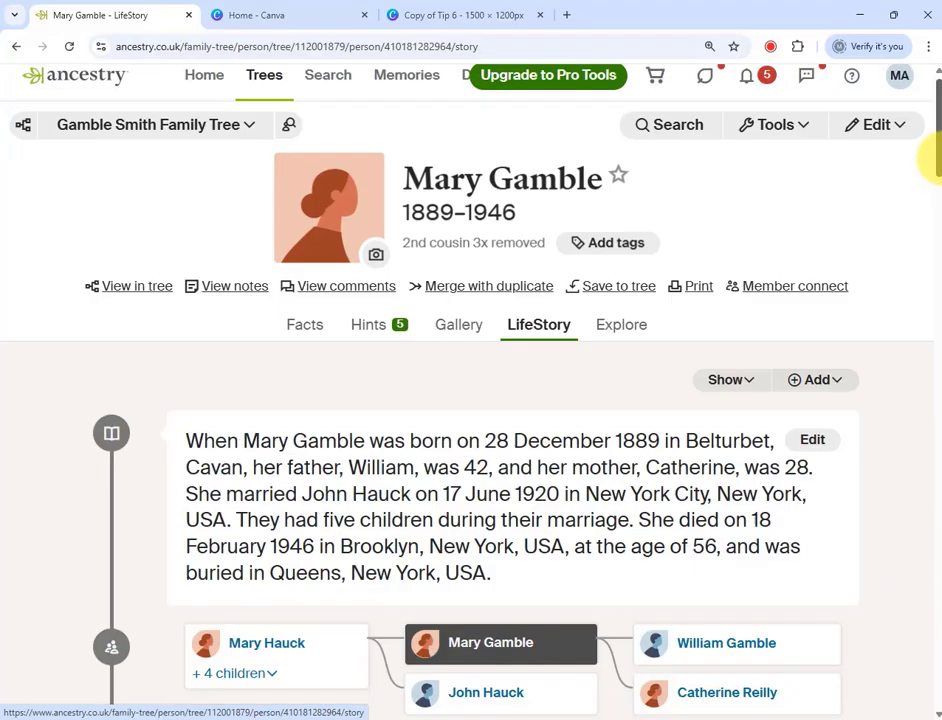
click(307, 328)
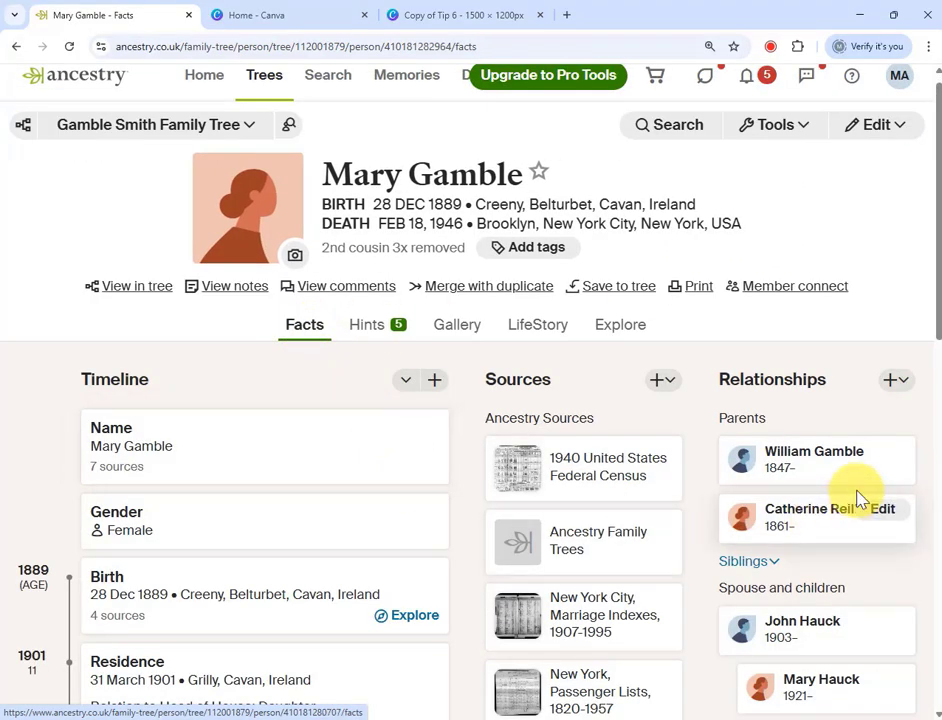
drag(932, 294, 934, 500)
scroll(165, 368, up, 10)
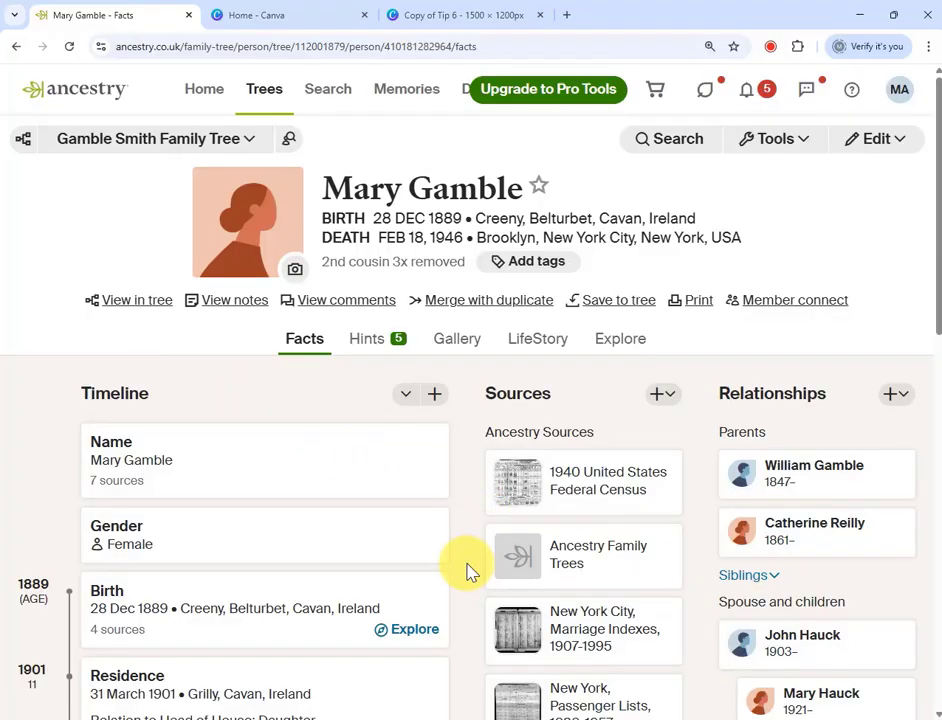
scroll(470, 570, down, 2)
scroll(467, 564, down, 1)
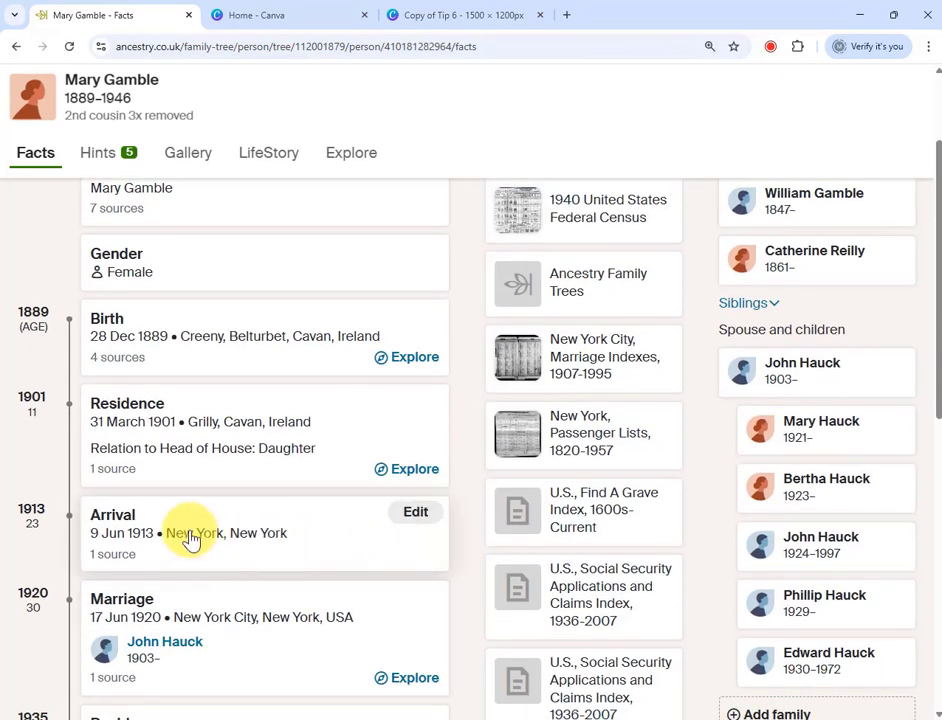
scroll(563, 515, up, 1)
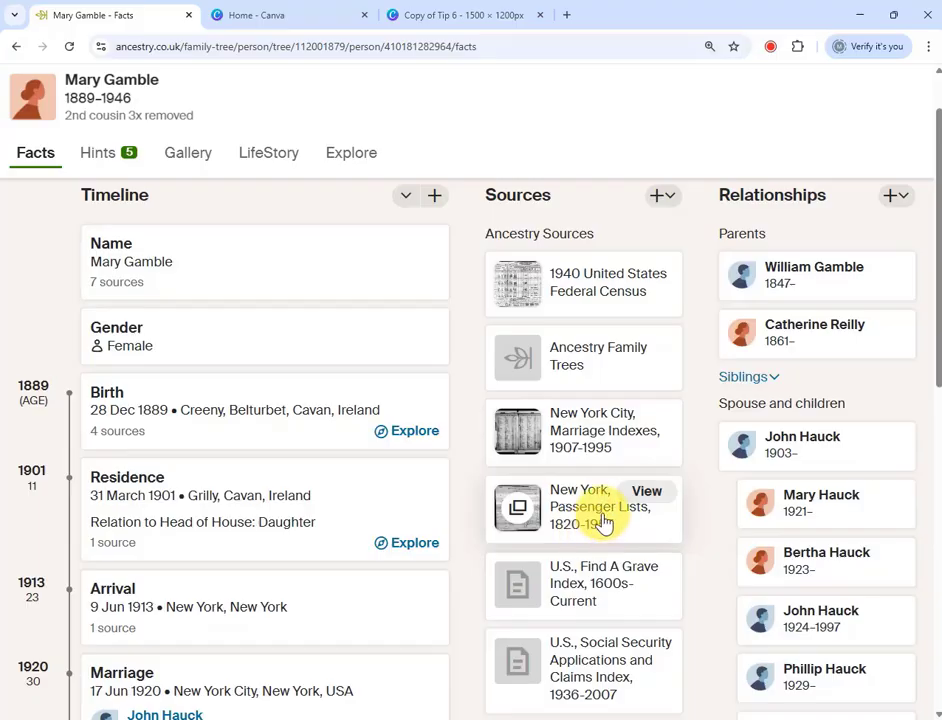
scroll(390, 656, down, 1)
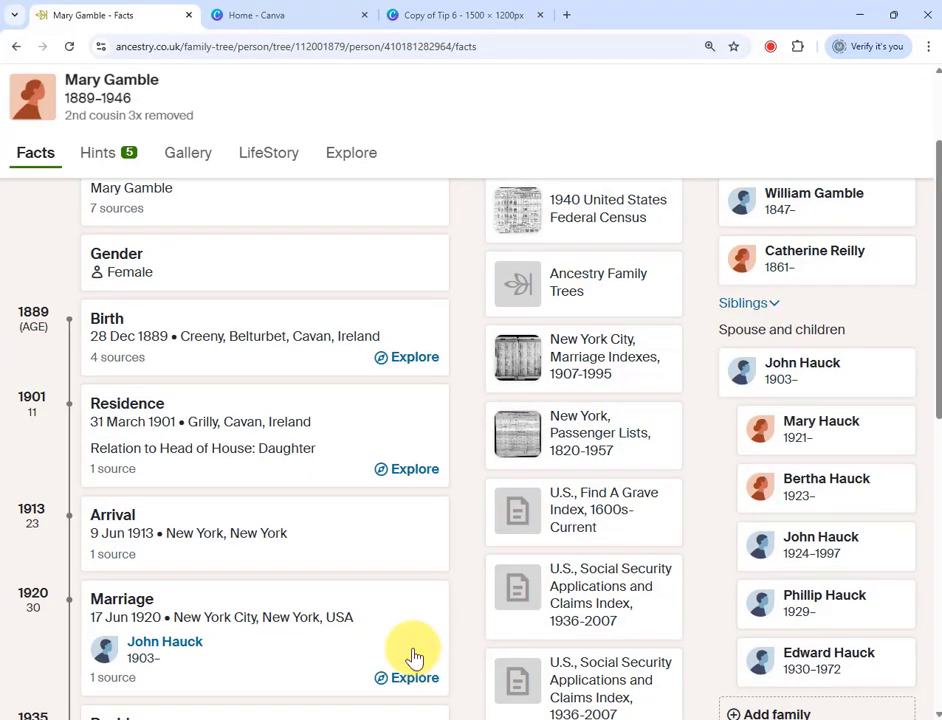
scroll(311, 650, down, 2)
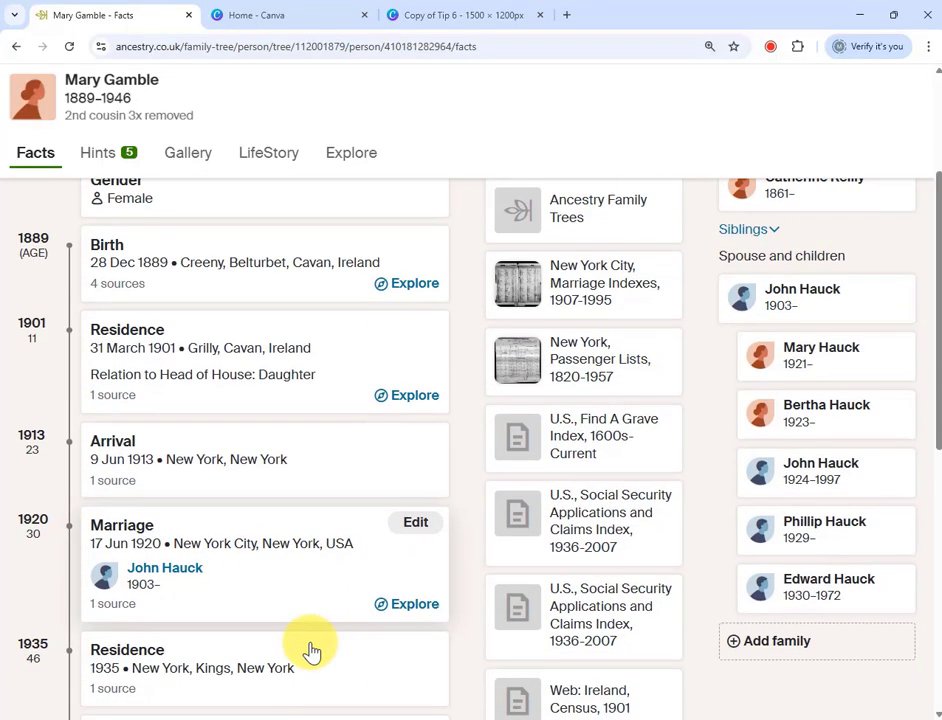
scroll(311, 650, down, 2)
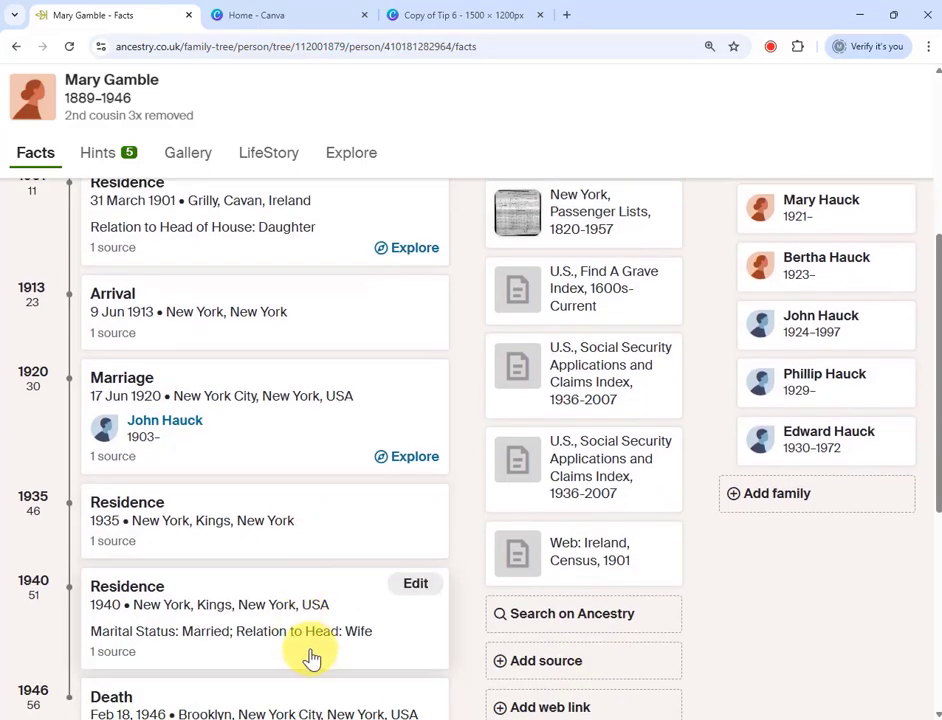
scroll(311, 655, down, 2)
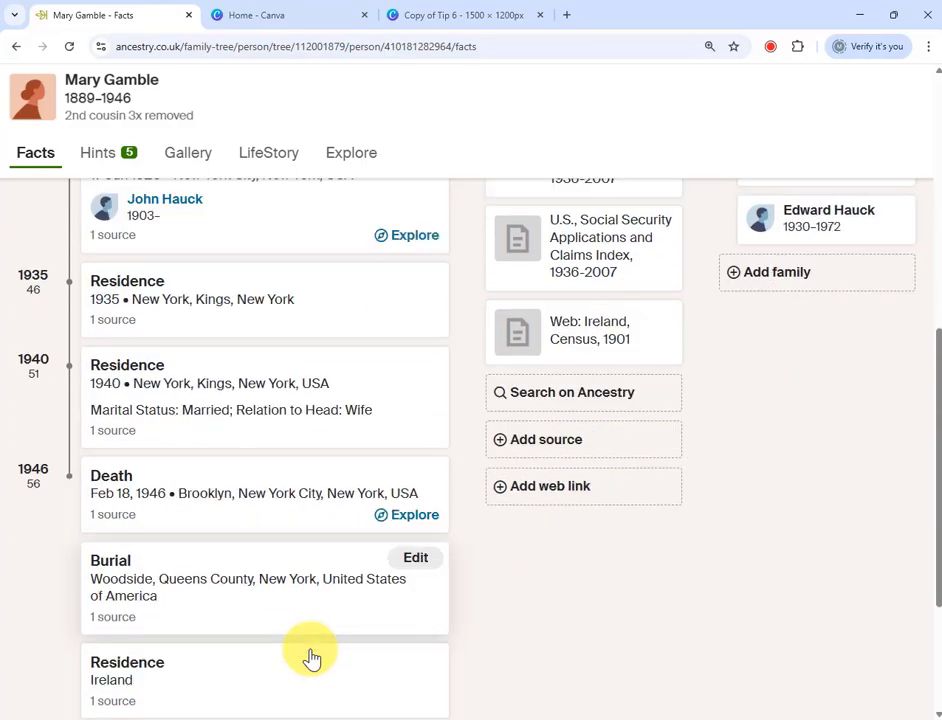
scroll(461, 432, up, 4)
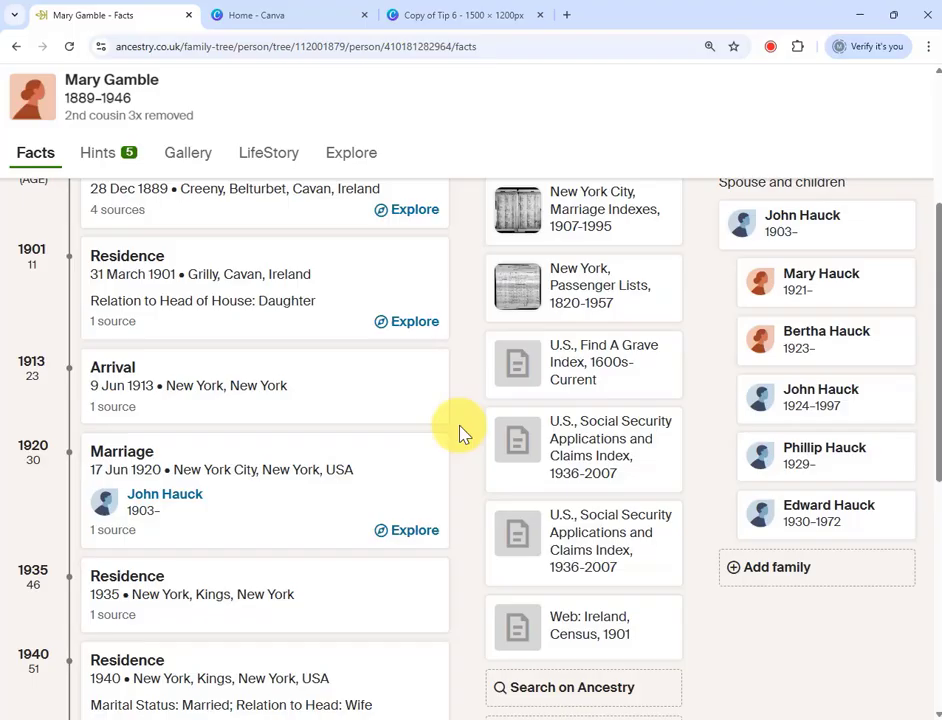
scroll(461, 432, up, 6)
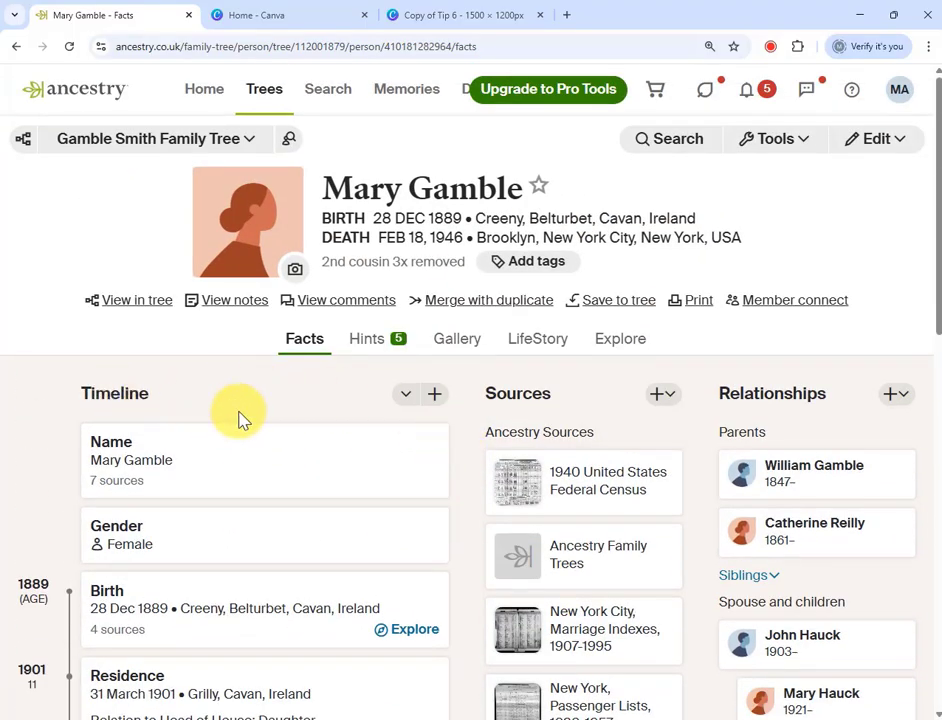
click(404, 396)
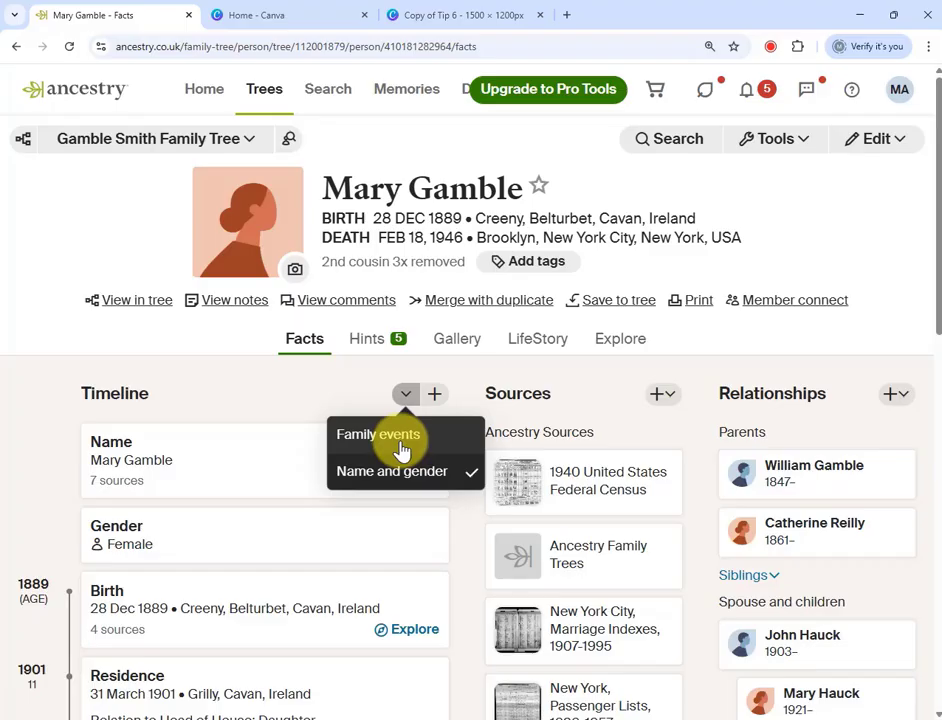
click(401, 450)
scroll(322, 557, down, 2)
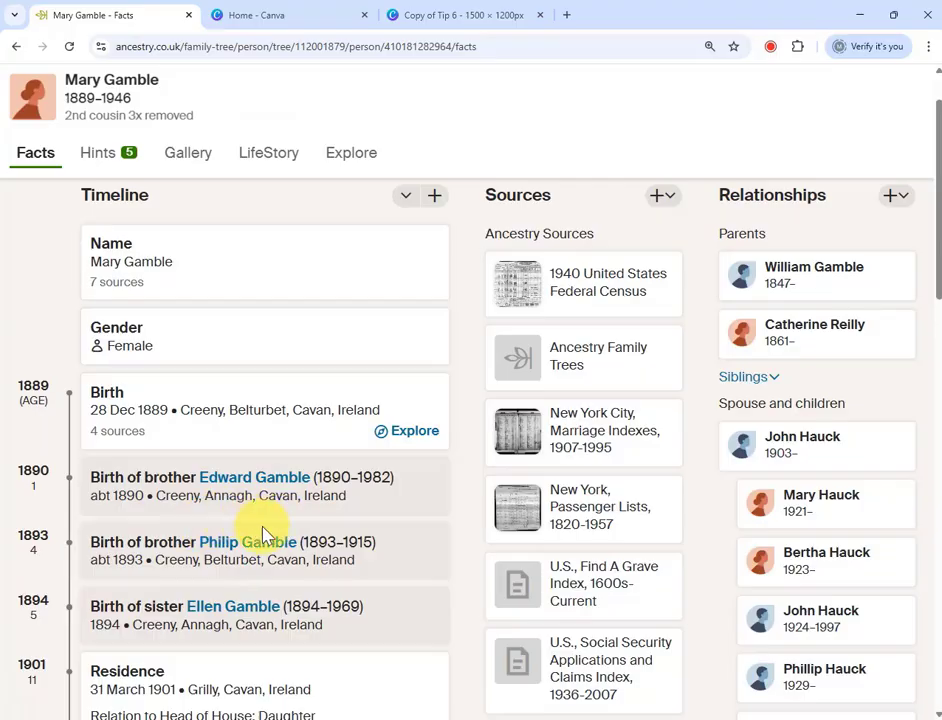
scroll(395, 628, down, 4)
scroll(395, 628, down, 2)
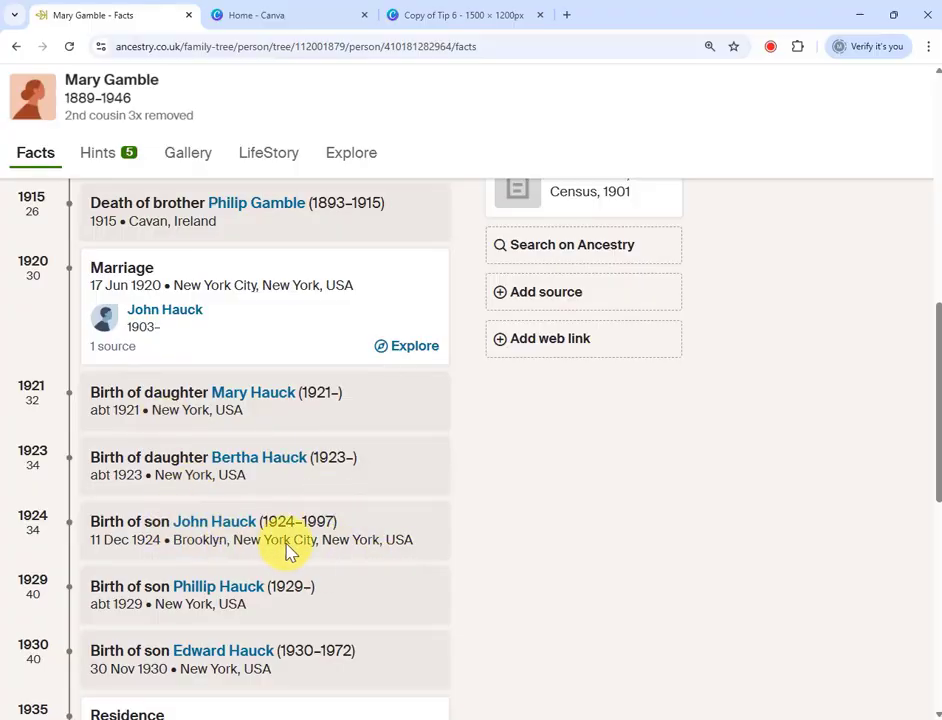
scroll(283, 515, down, 1)
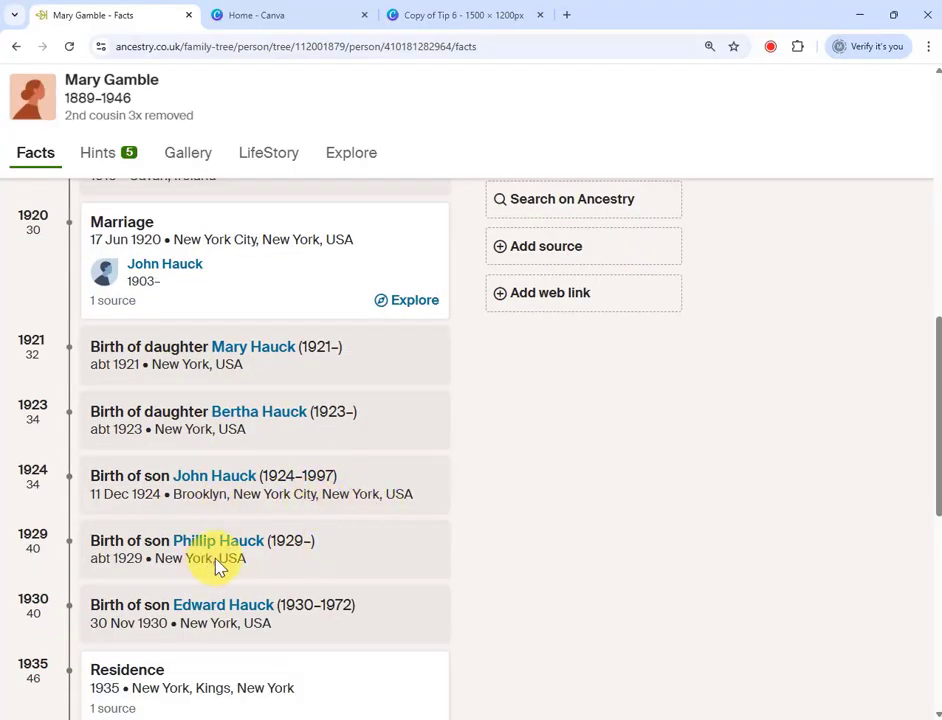
scroll(445, 560, up, 10)
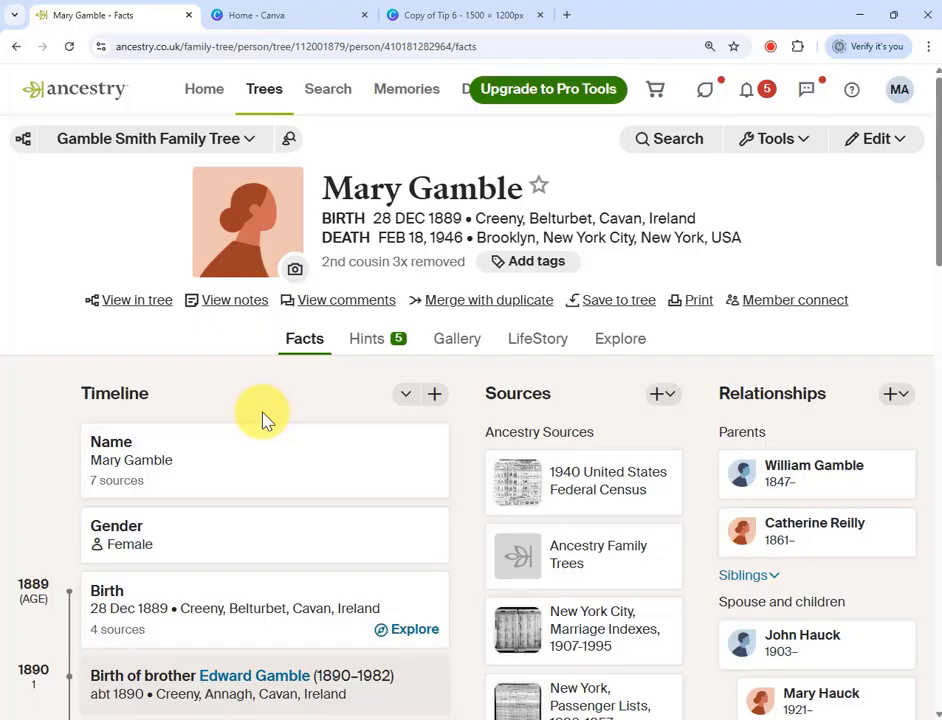
click(801, 152)
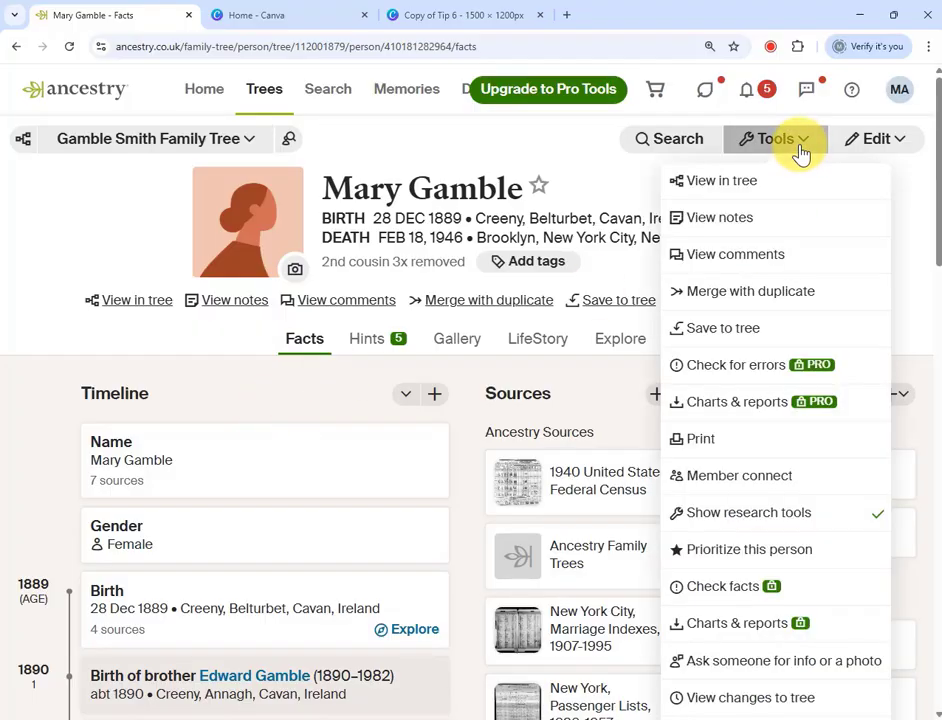
click(703, 440)
scroll(420, 560, down, 4)
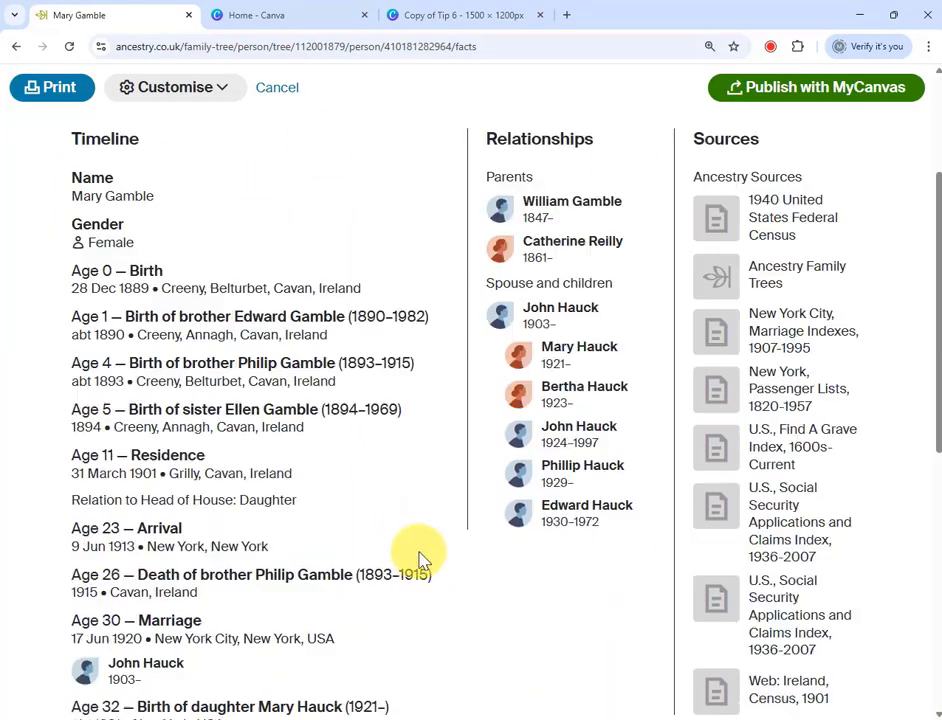
scroll(420, 560, down, 2)
scroll(420, 560, up, 4)
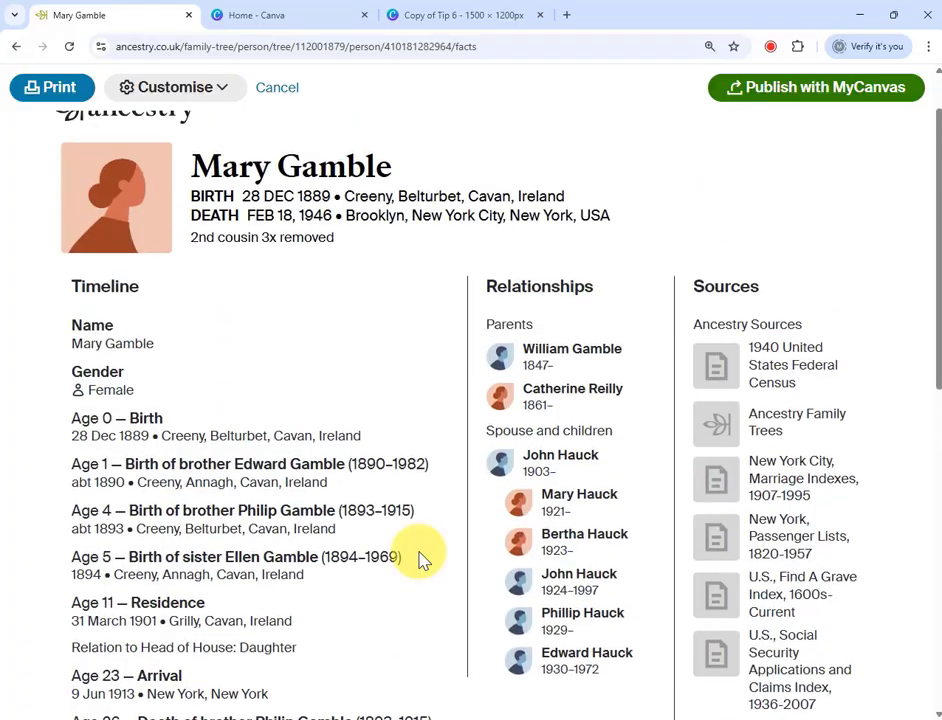
scroll(420, 557, up, 1)
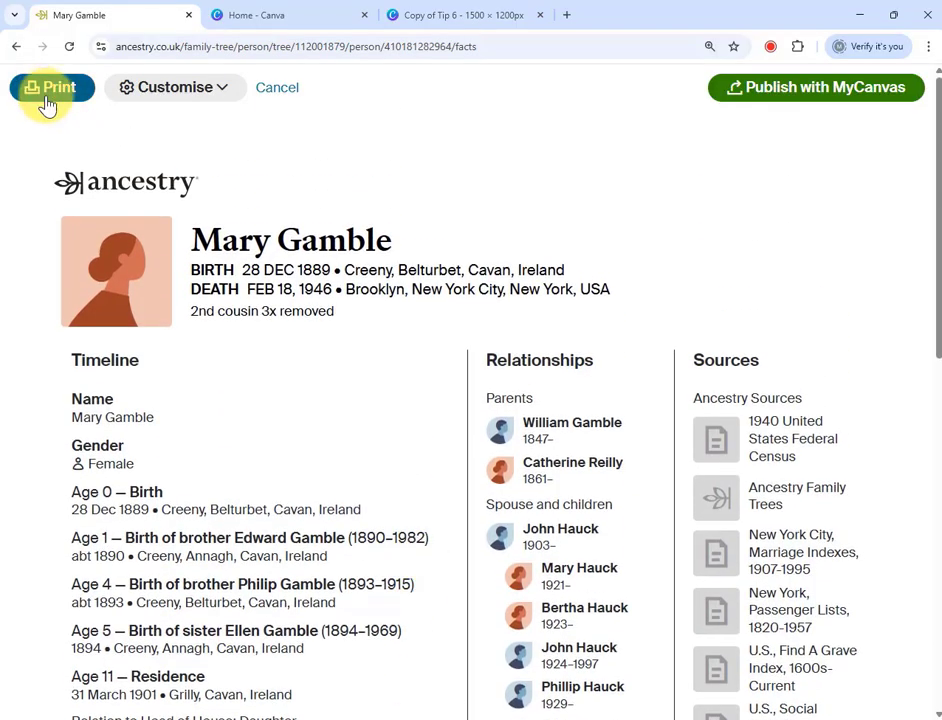
Print the fact sheet with Save as PDF as the destination.
click(55, 98)
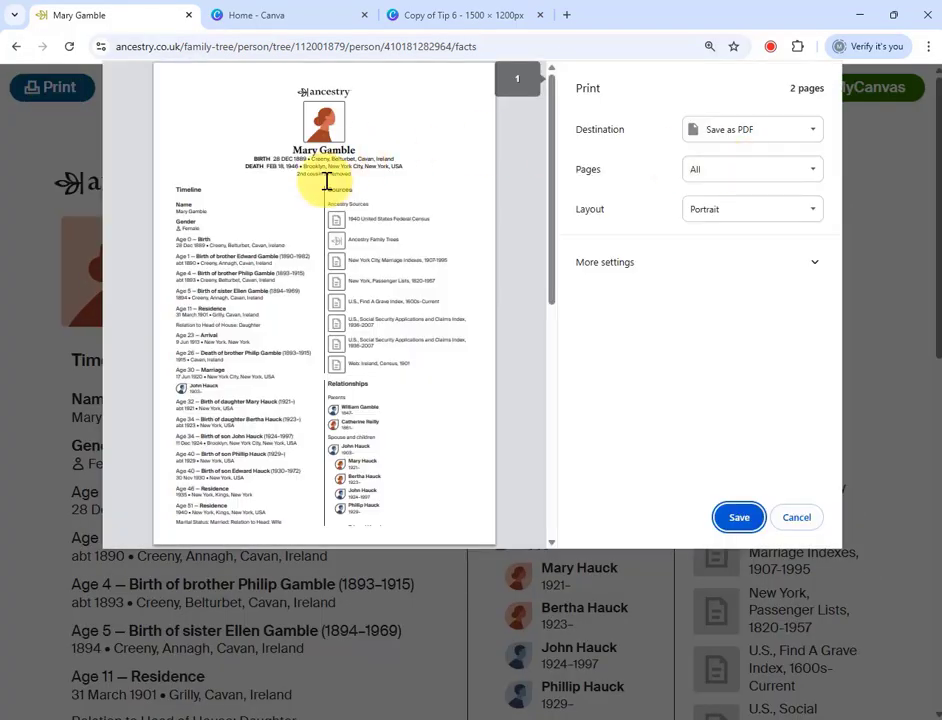
scroll(547, 252, down, 3)
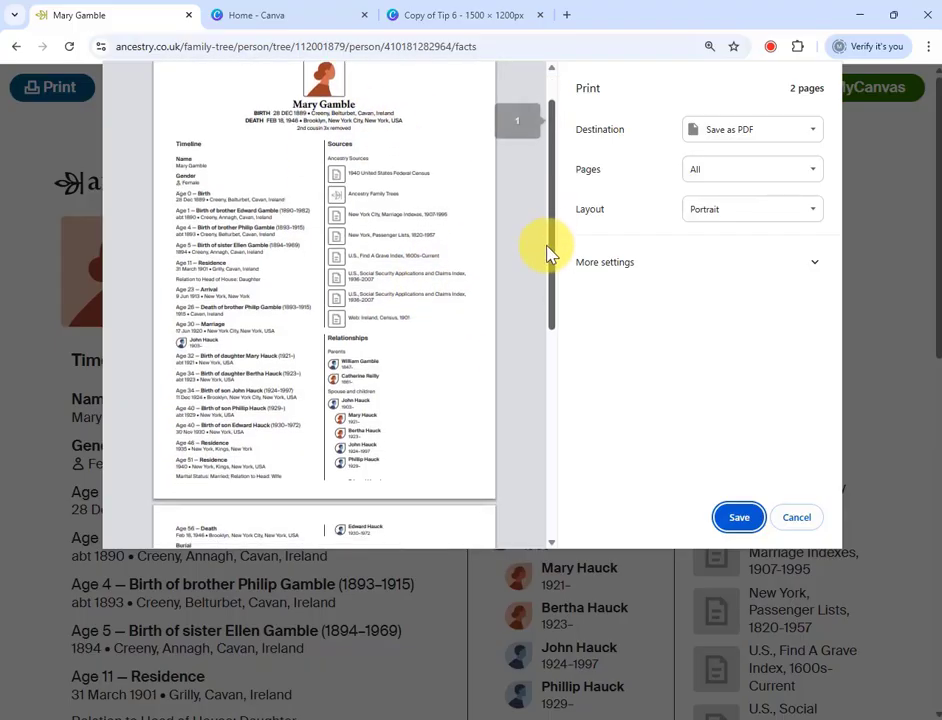
scroll(450, 260, up, 3)
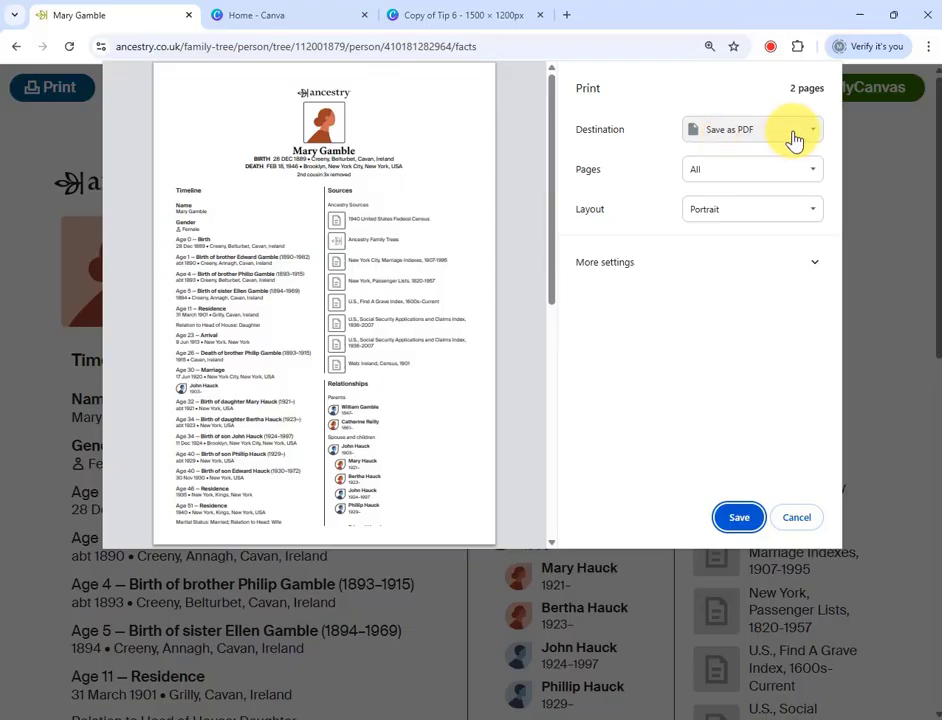
click(725, 136)
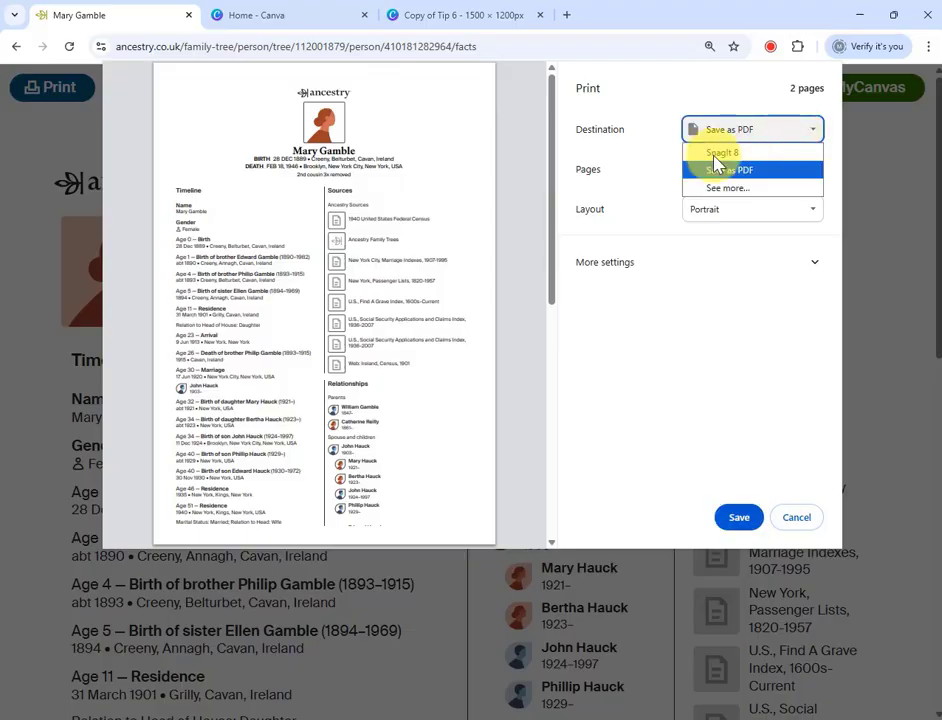
click(766, 172)
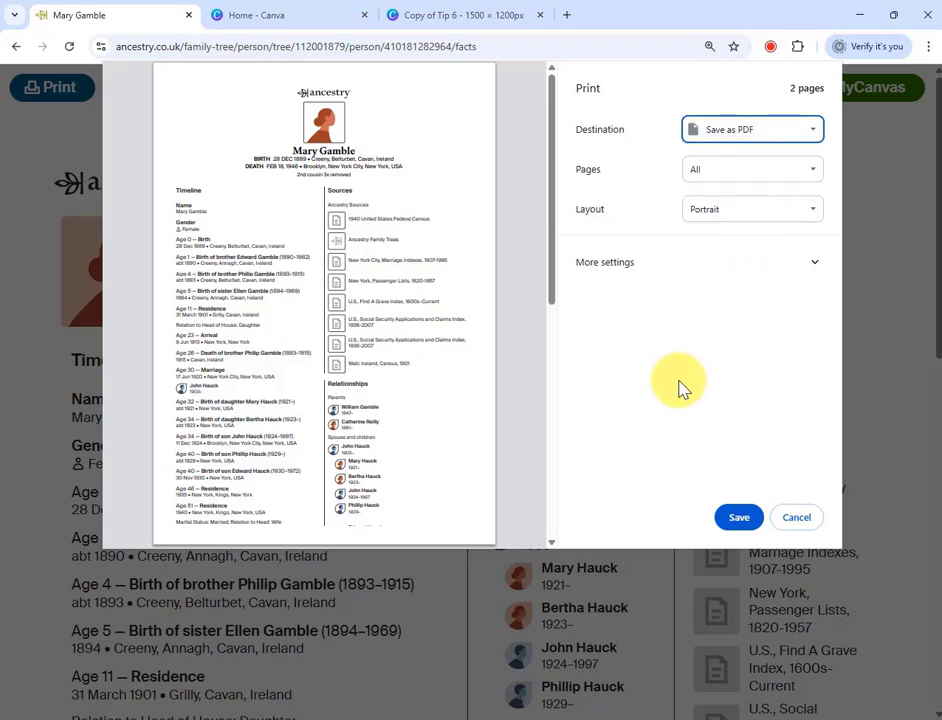
click(737, 517)
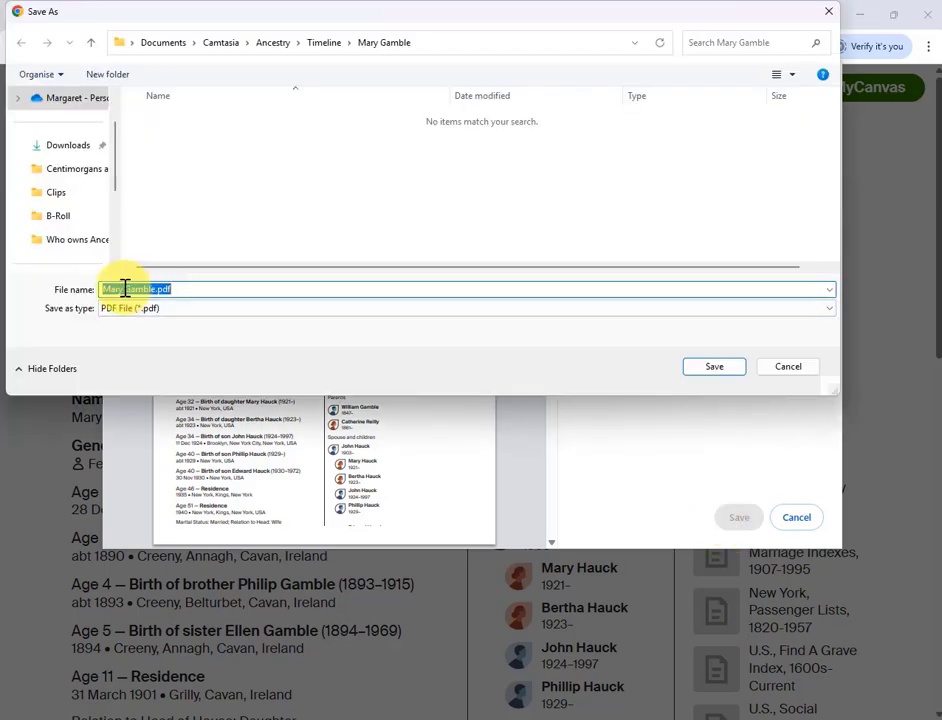
click(155, 289)
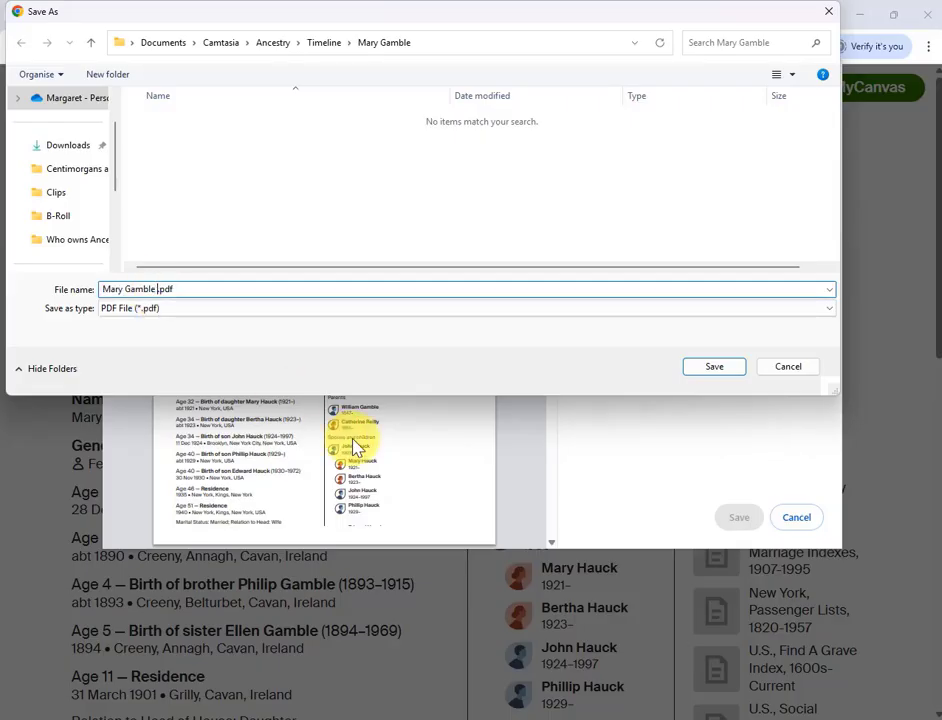
text(- Life Events)
click(711, 375)
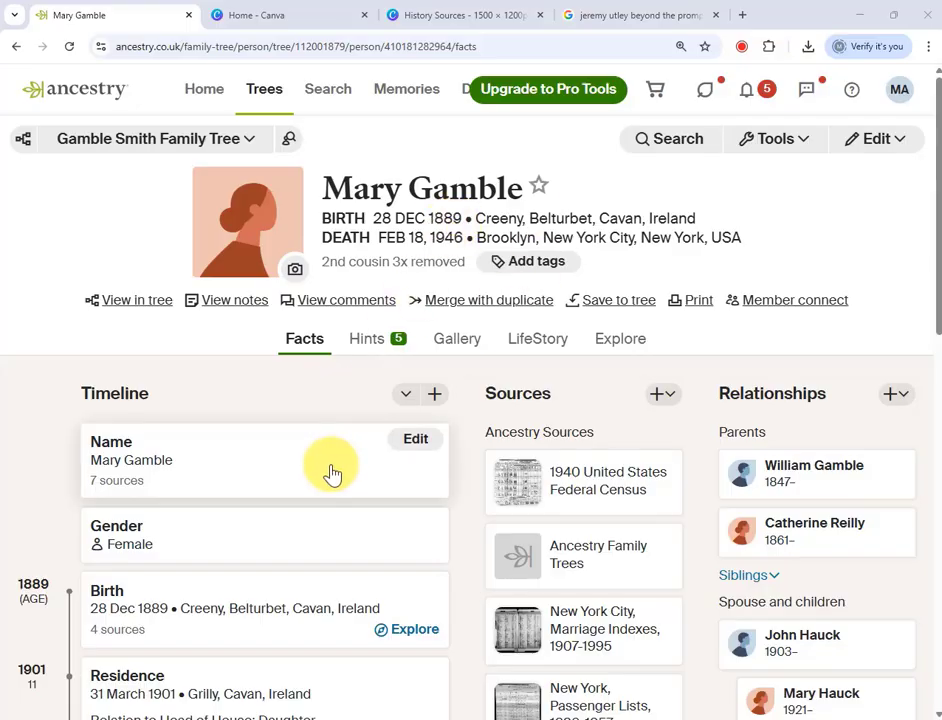
scroll(330, 471, down, 3)
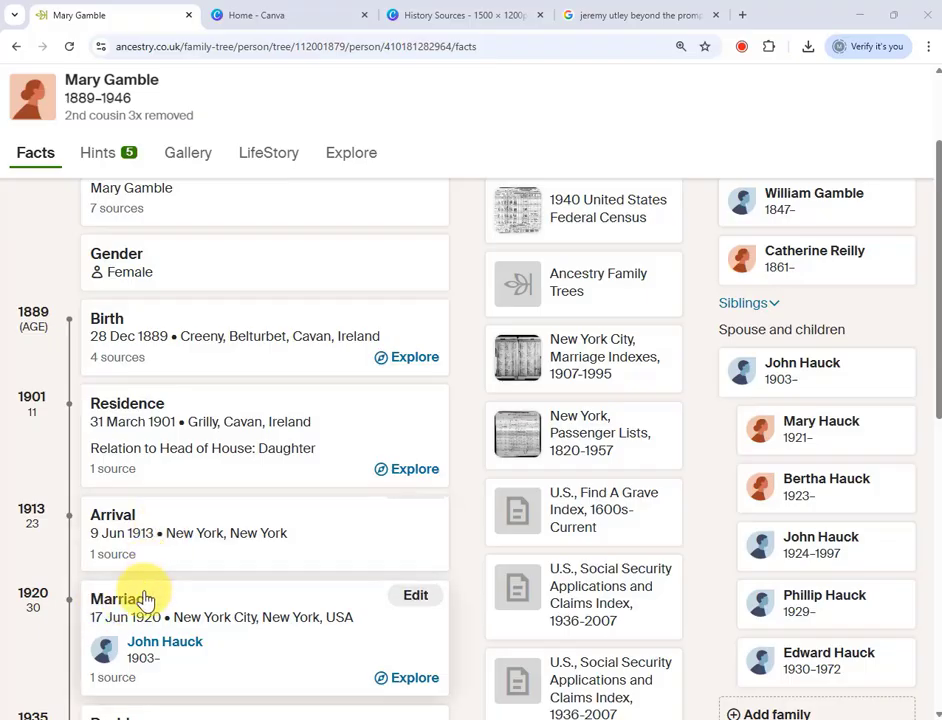
scroll(163, 596, down, 3)
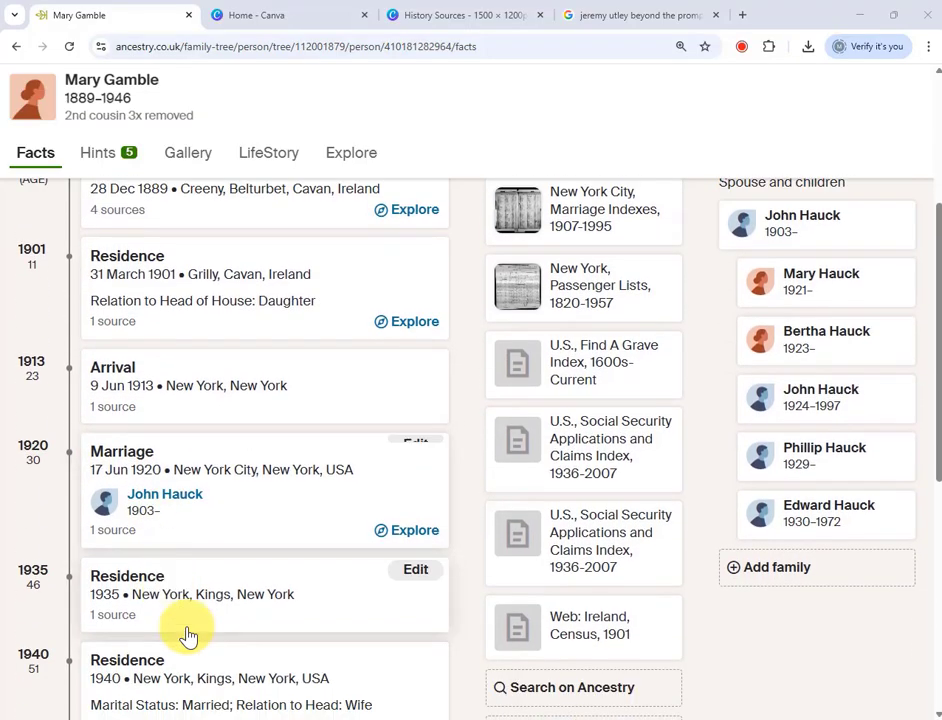
scroll(254, 634, down, 1)
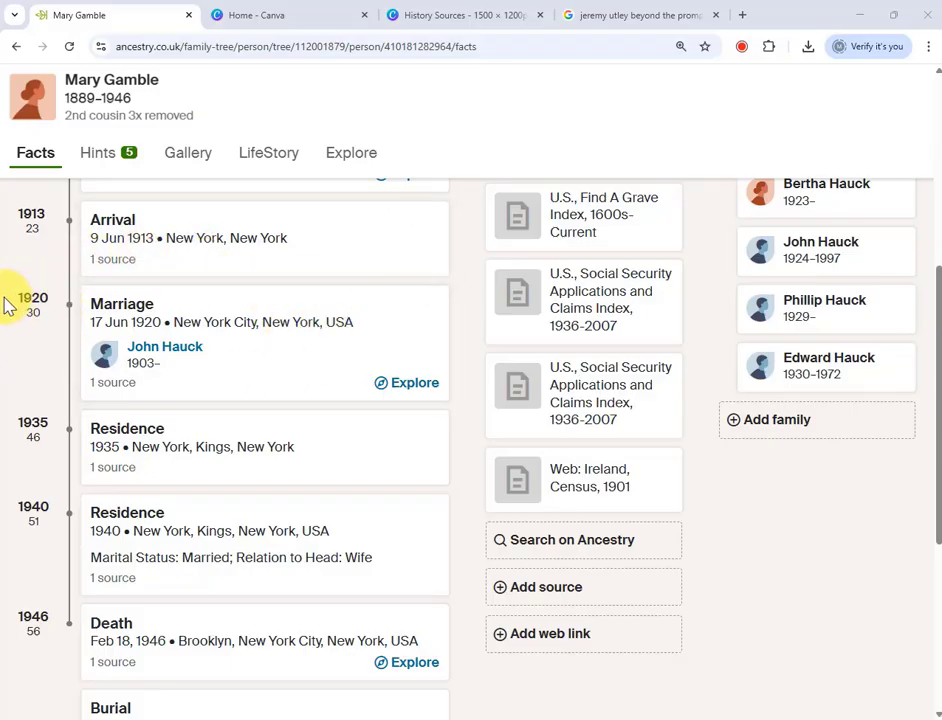
scroll(5, 298, up, 2)
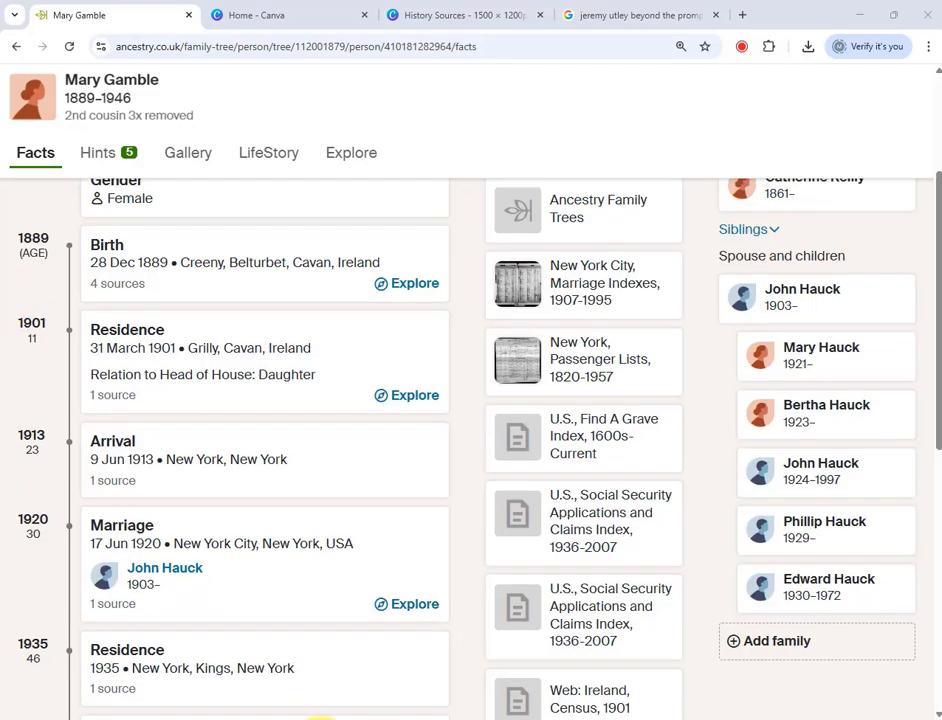
click(315, 718)
List the research places in Notepad: Ireland 1889 - 1913 and New York 1913 - 1946.
drag(486, 223, 546, 319)
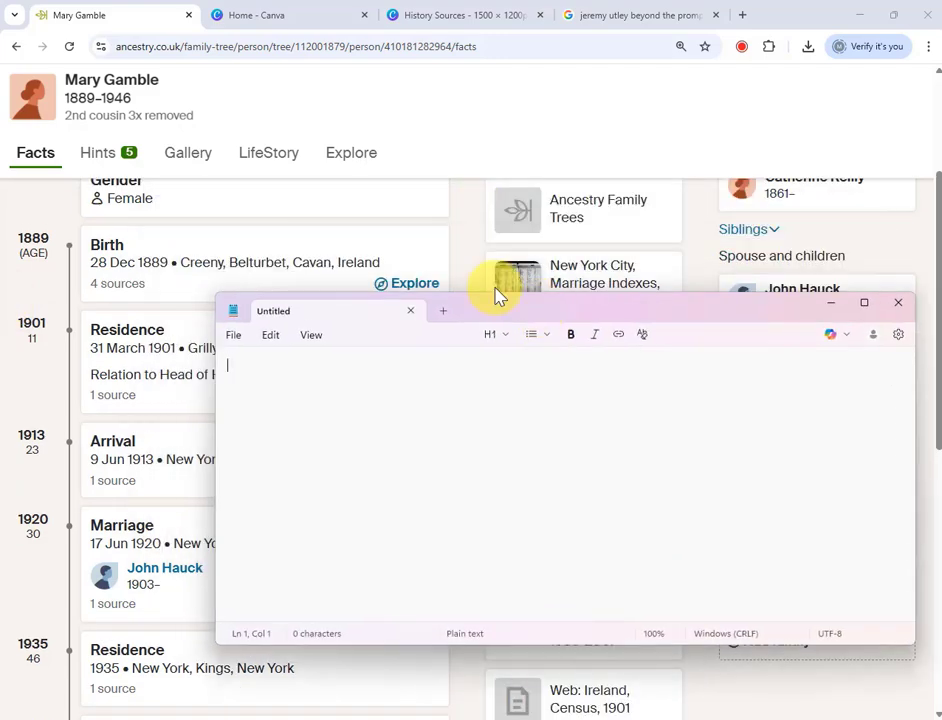
scroll(397, 245, up, 3)
text(Ireland 1889 - 1913)
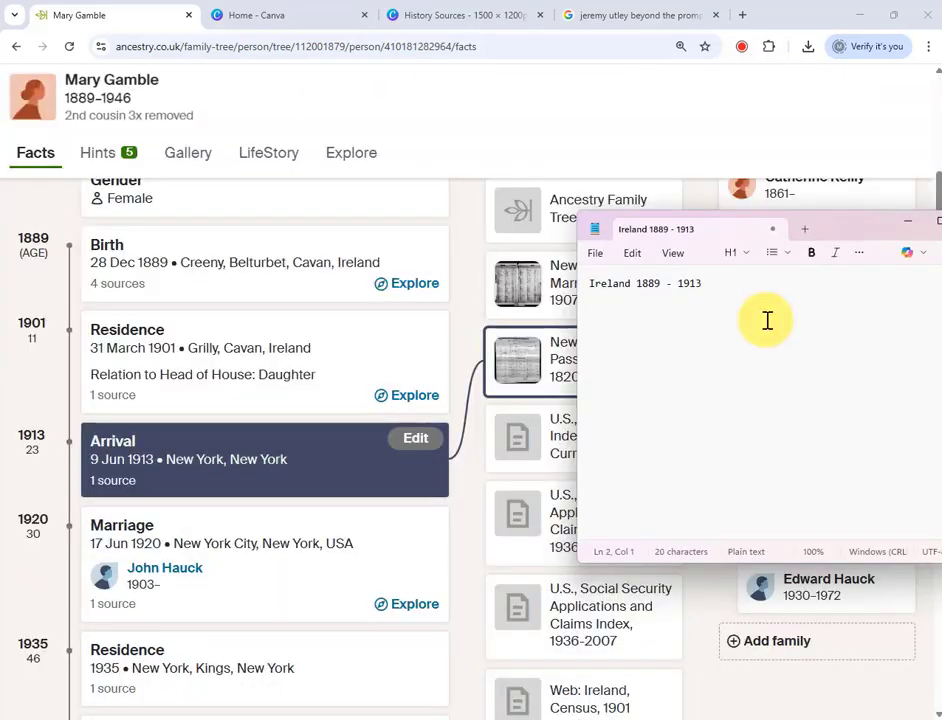
key(Return)
text(New)
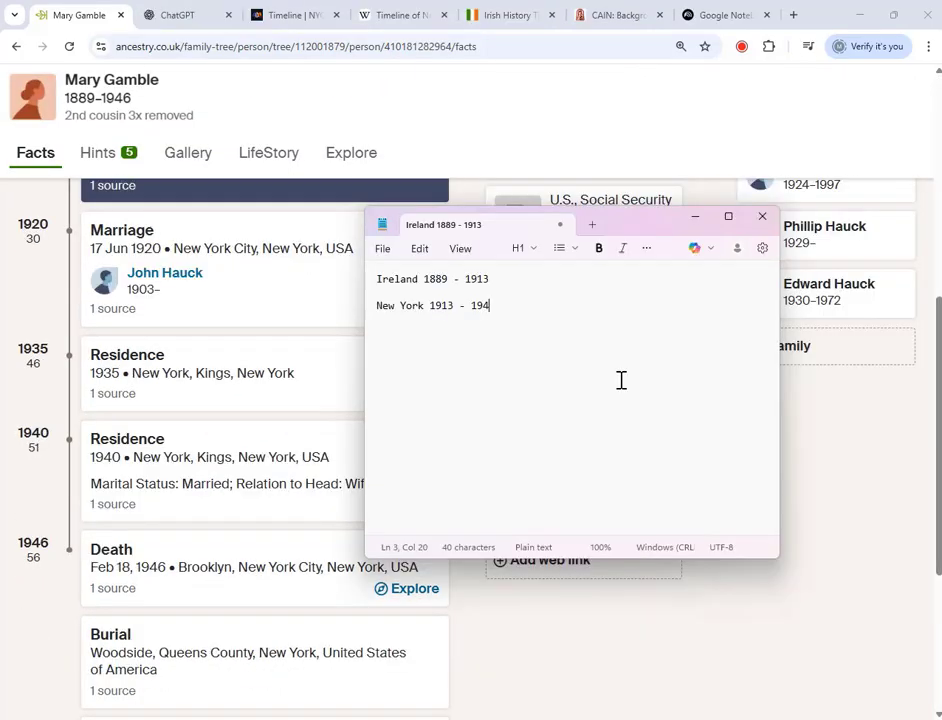
text(6)
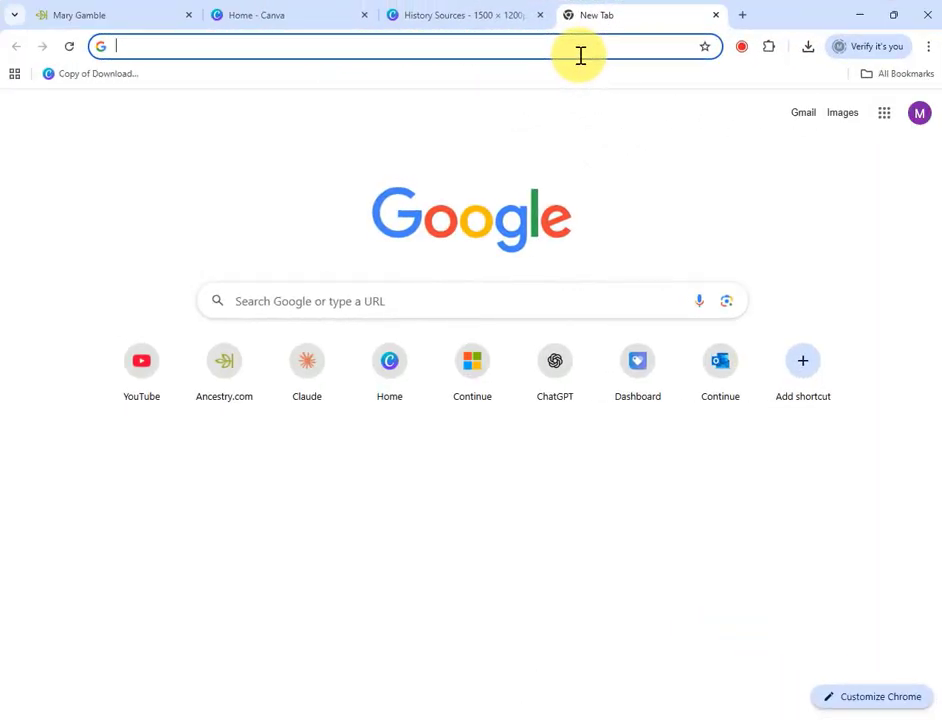
Load chatgpt.com and start a temporary chat kept out of history.
text(chat)
key(Return)
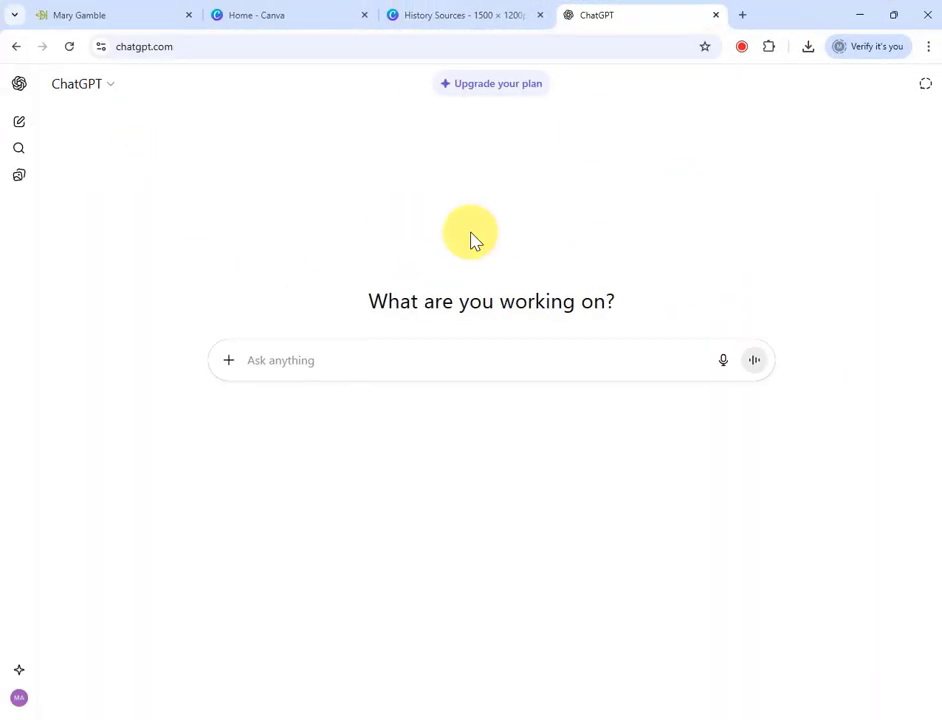
click(926, 90)
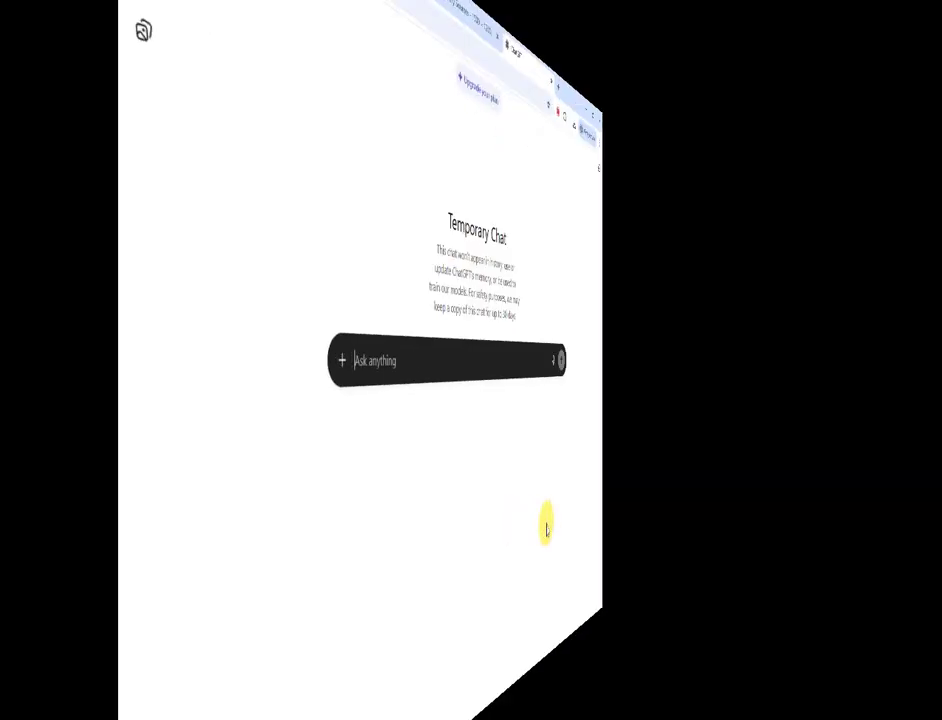
Draft a four-paragraph prompt asking for free, single-page year-by-year Ireland timelines, 1889-1913, with links.
text(Please provide)
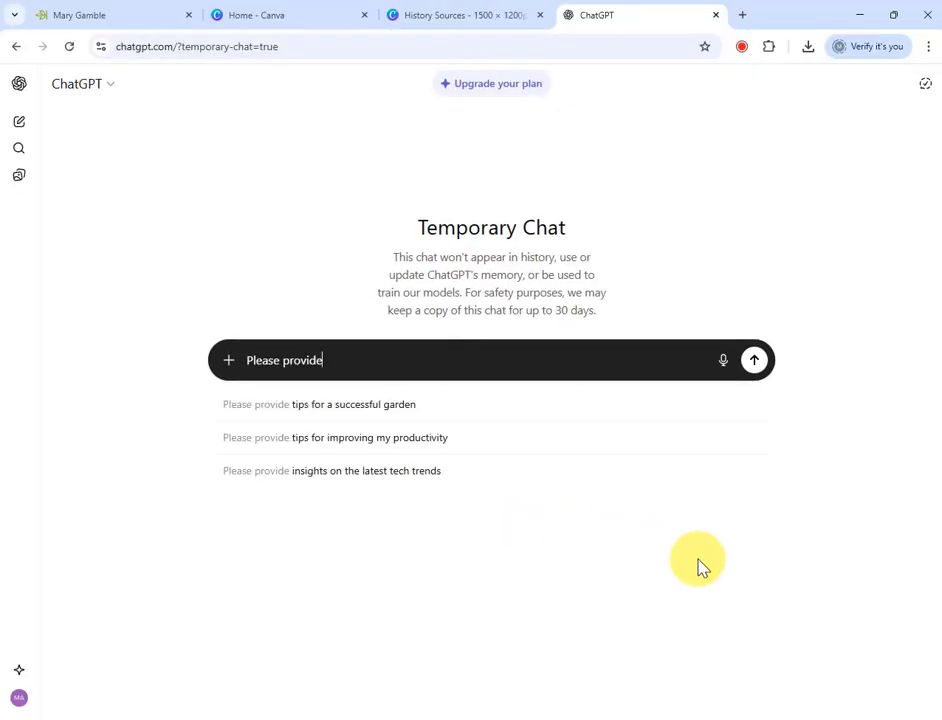
text( single online articles (not )
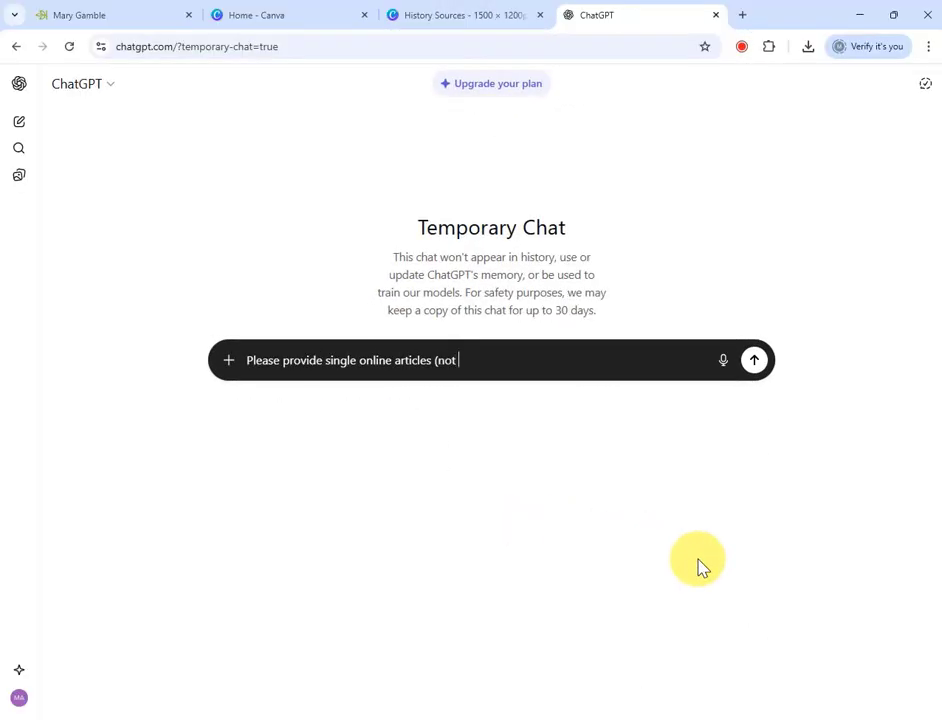
text(one page per year) that provide a co)
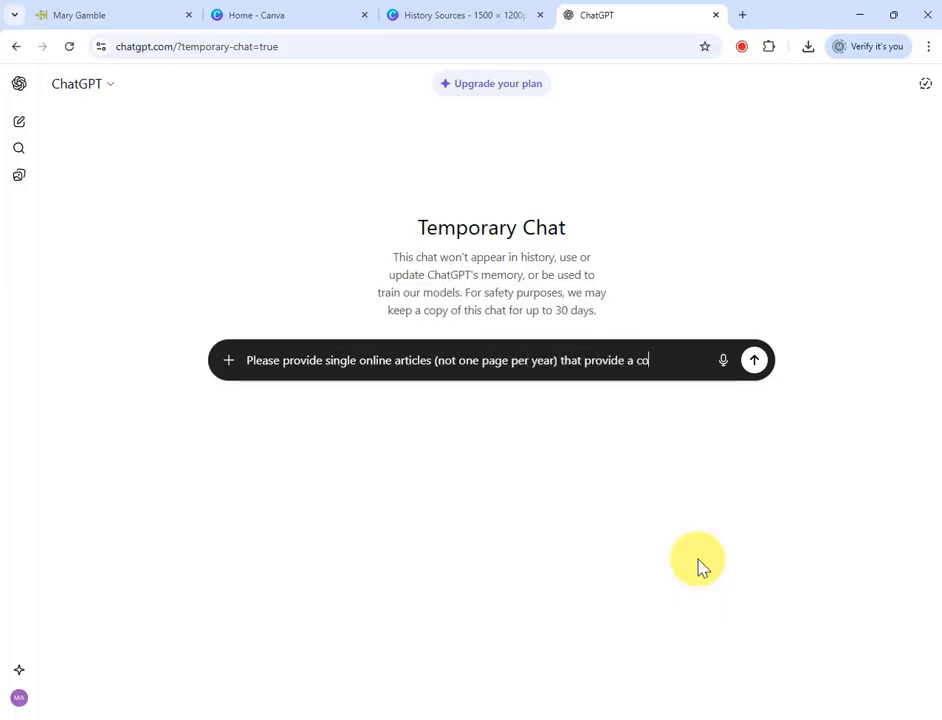
text(ntinuous year-by-year)
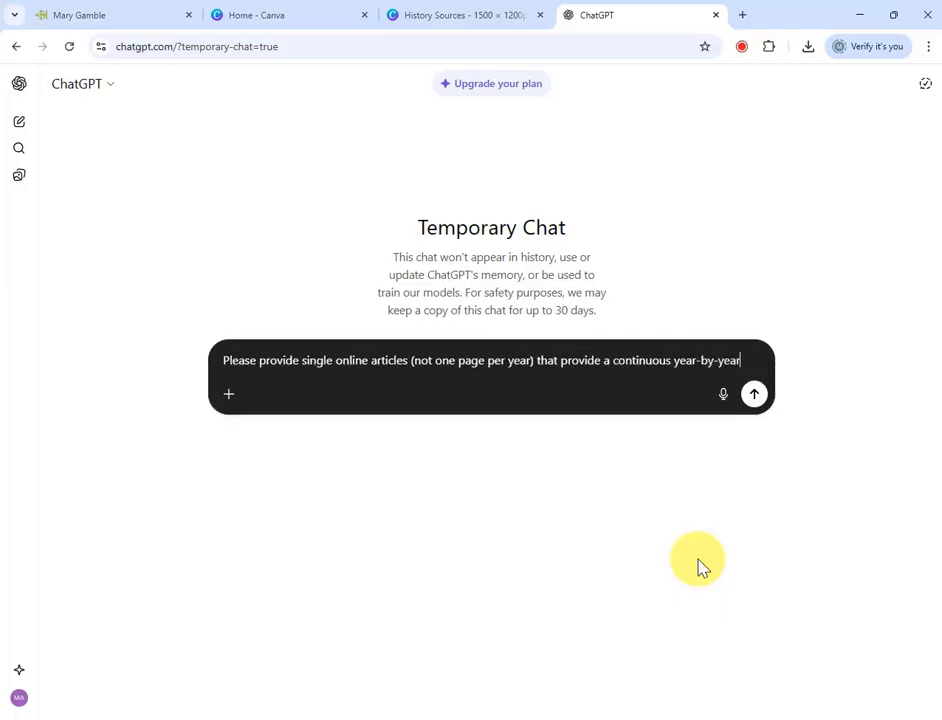
text( timeline of historical events in )
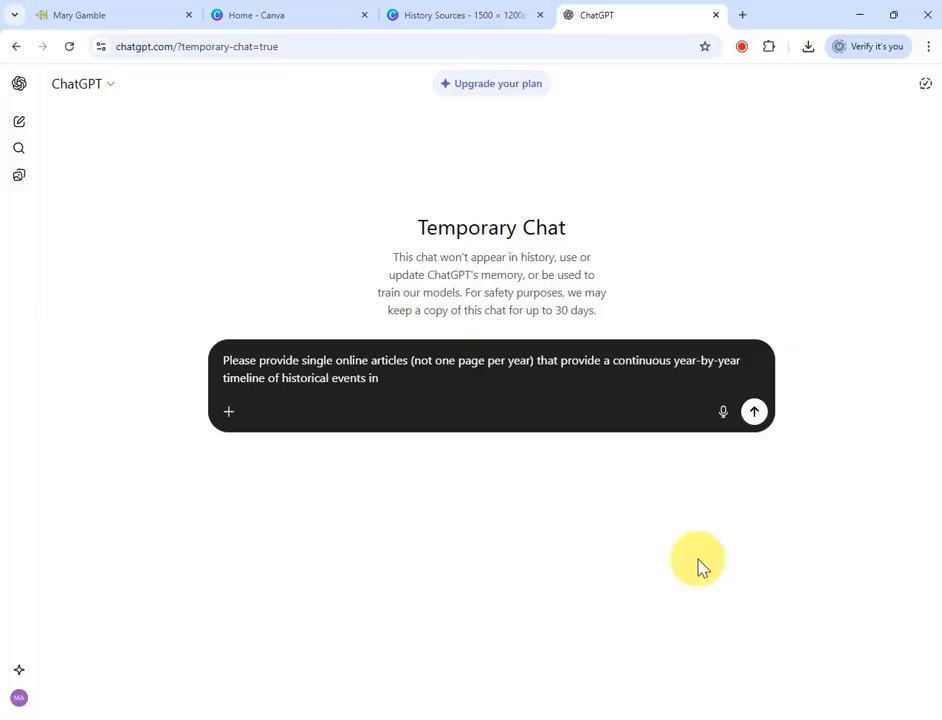
text(Ireland between 18)
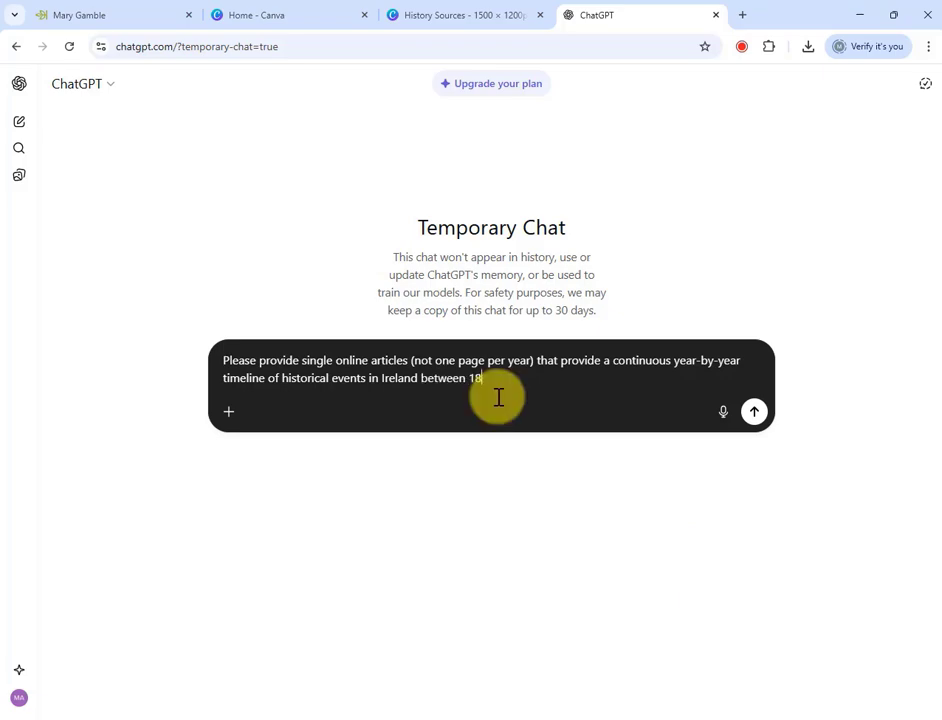
text(89 to 1913.)
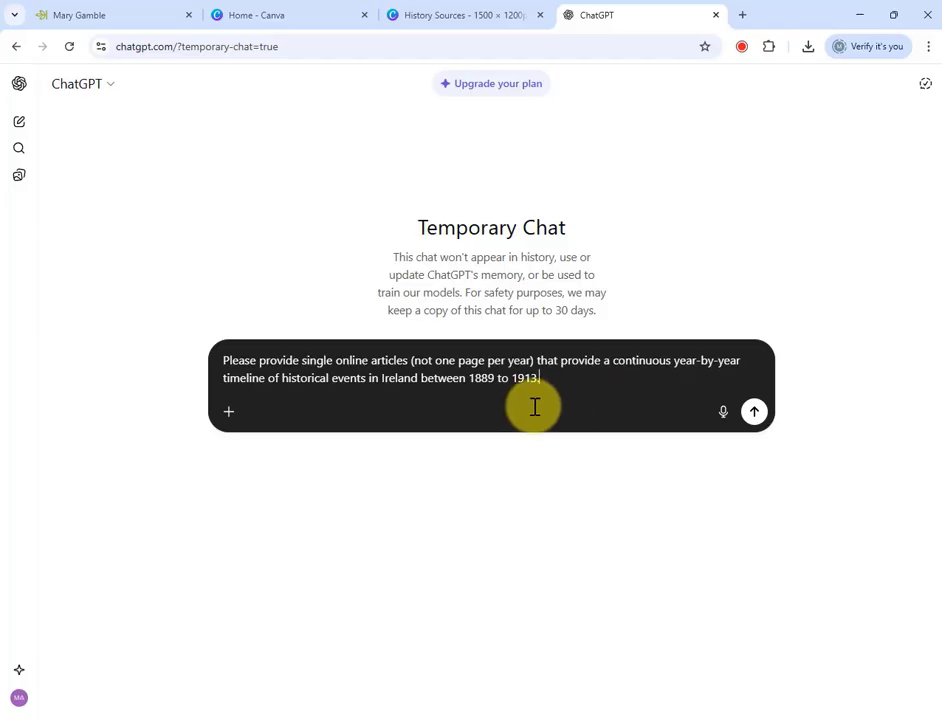
key(shift+Return)
key(shift+Return)
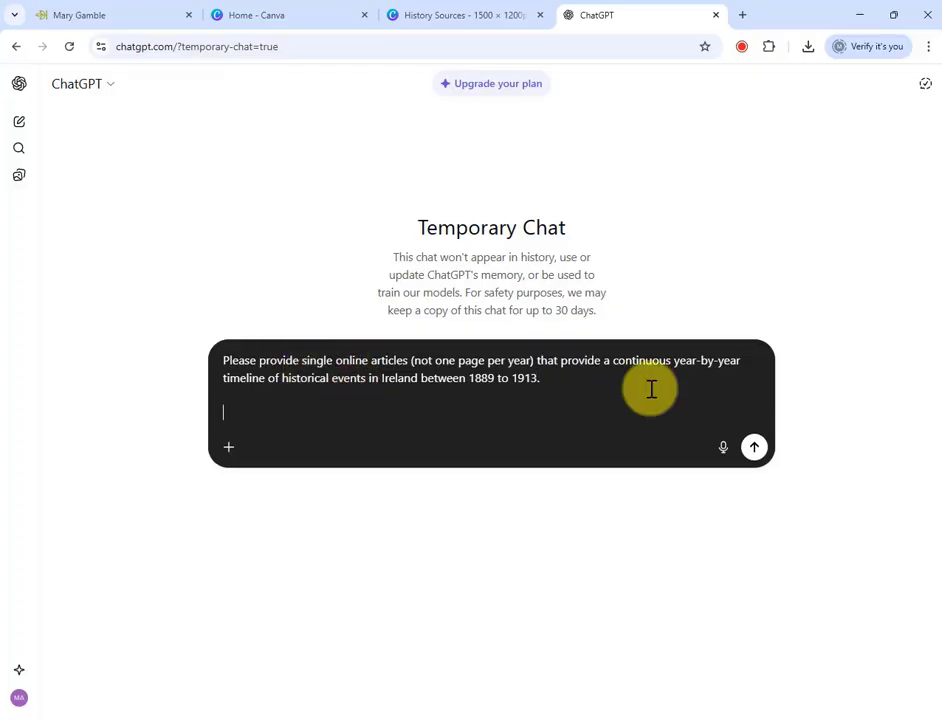
text(The timeline should have a bri)
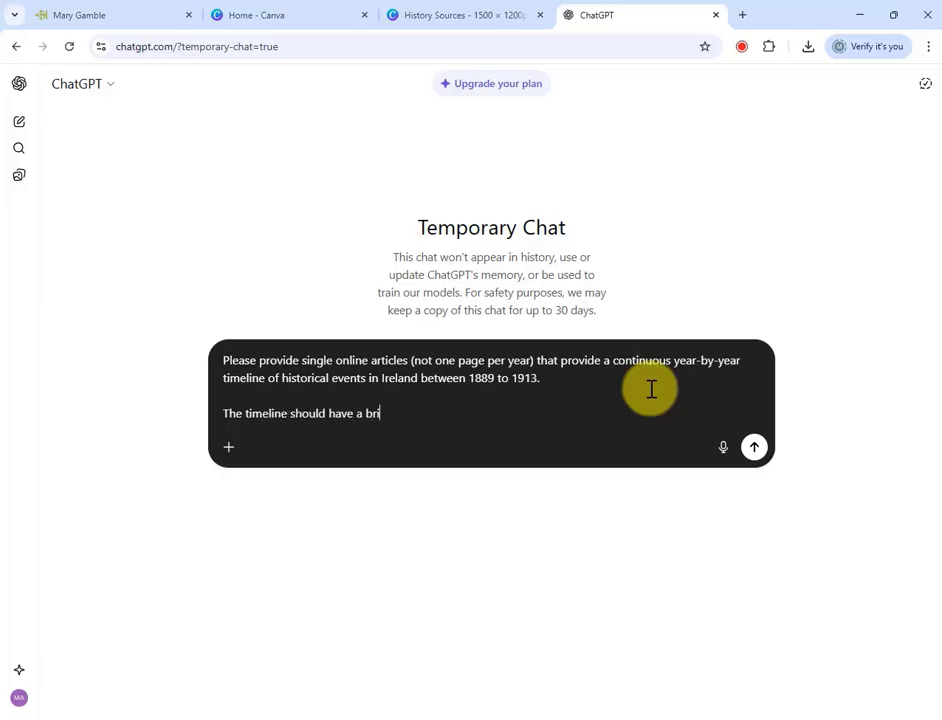
text(ef entry for most years, with very few years omitted.)
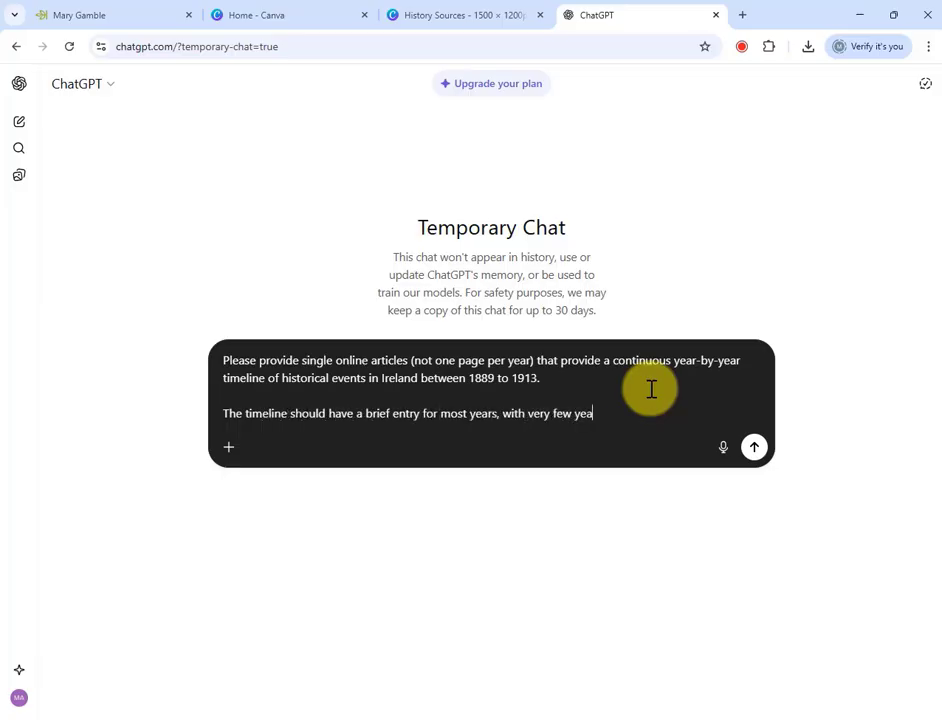
key(shift+Return)
key(shift+Return)
text(The articles must be)
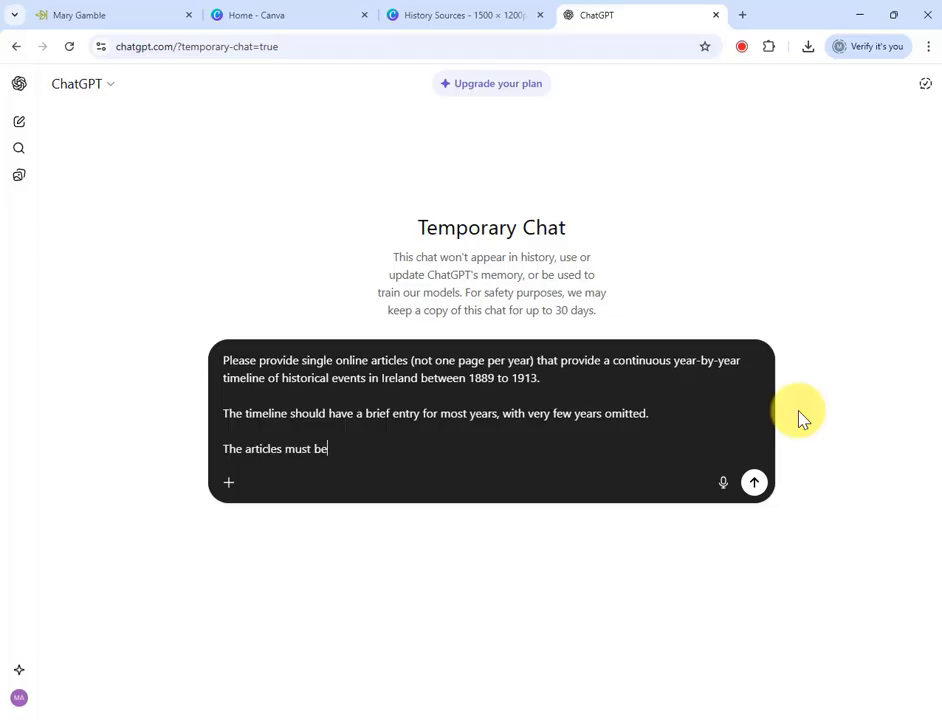
text( freely accessible with no paywall.)
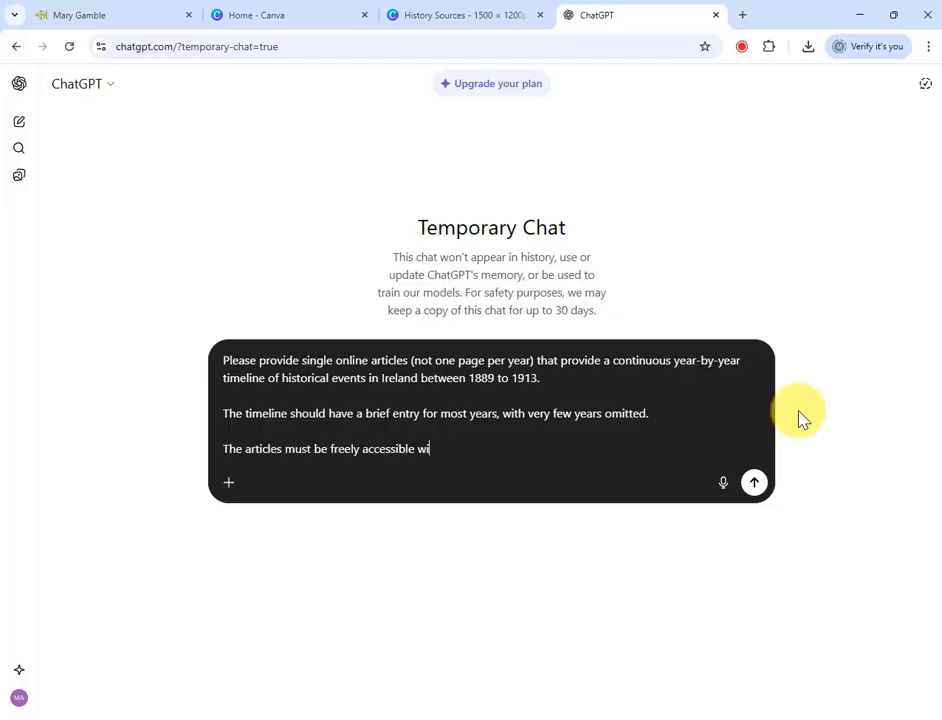
key(shift+Return)
key(shift+Return)
text(Provide links )
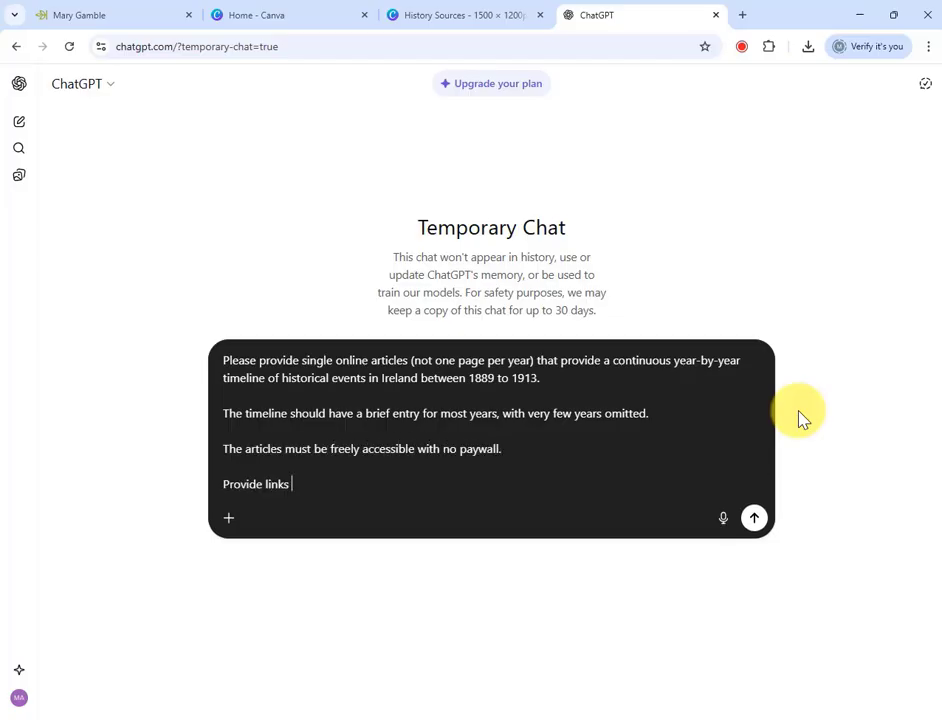
text(to the best available resource)
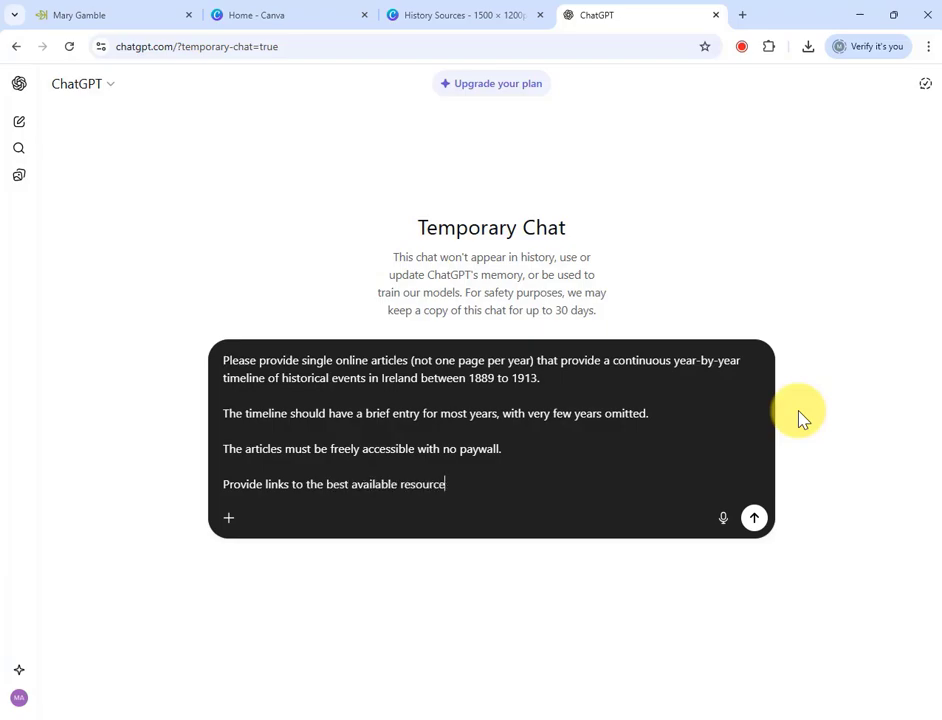
text(s and describe how well each fits my request.)
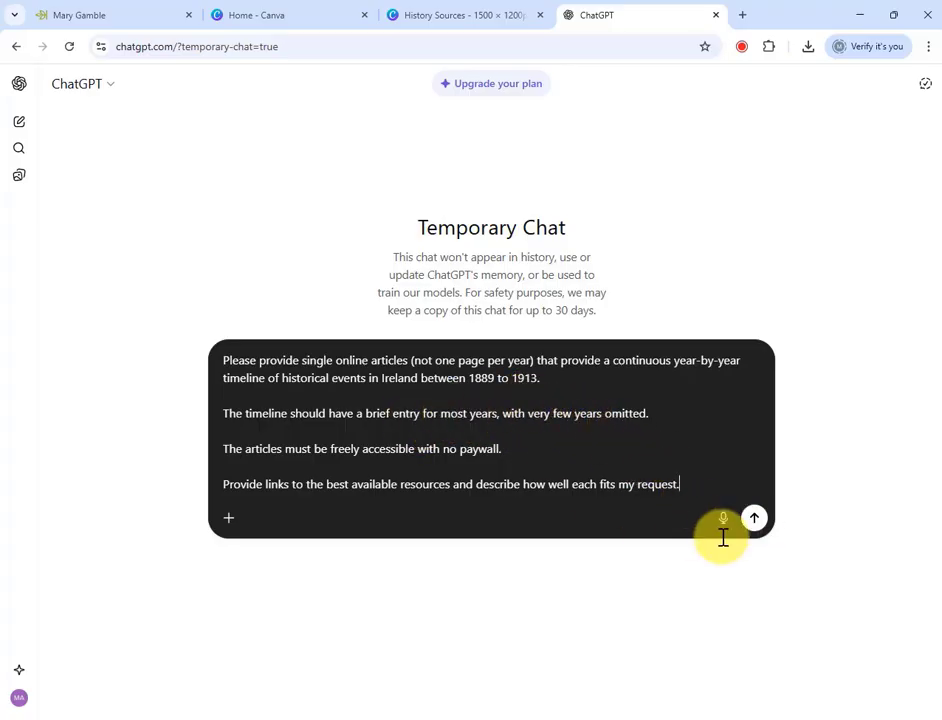
Send the Irish history timeline request and read through ChatGPT's five ranked free sources, checking the 1912–1923 range.
click(754, 519)
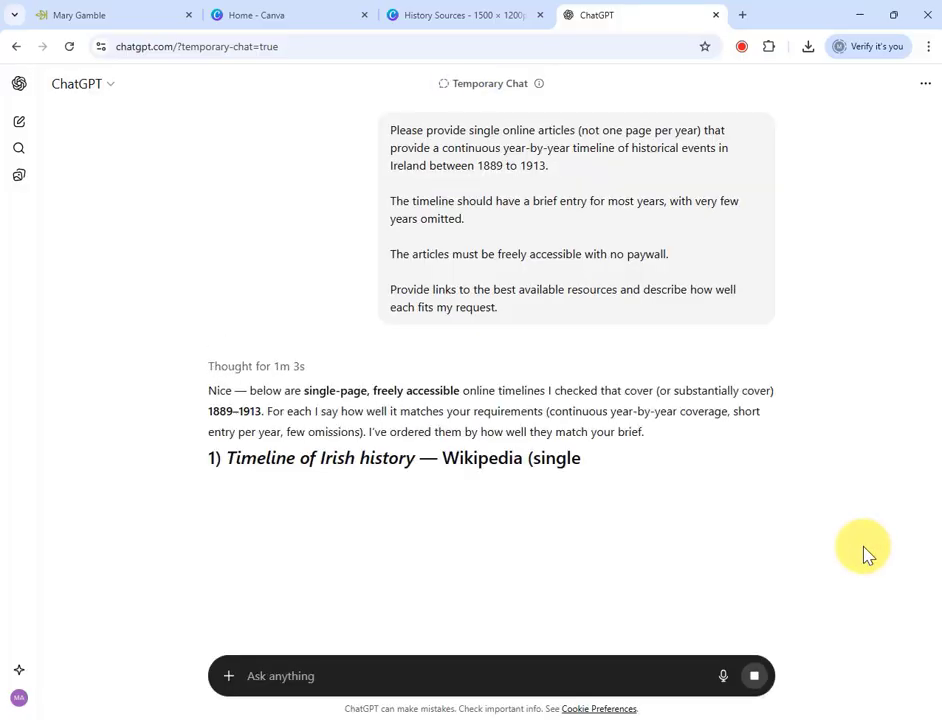
scroll(798, 395, down, 2)
scroll(798, 393, down, 2)
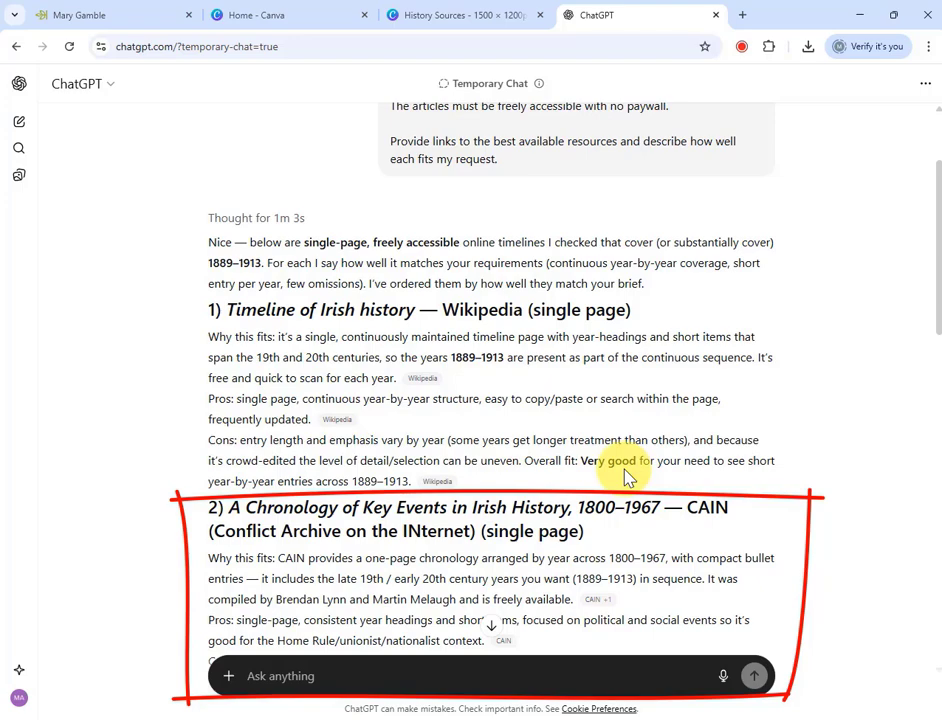
scroll(385, 499, down, 6)
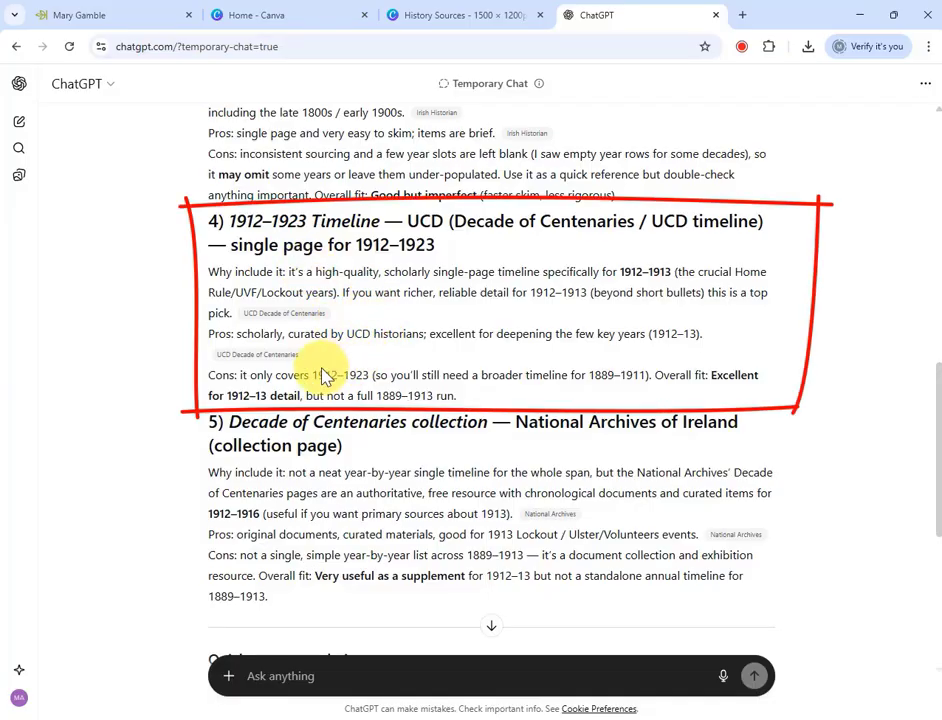
drag(311, 375, 369, 375)
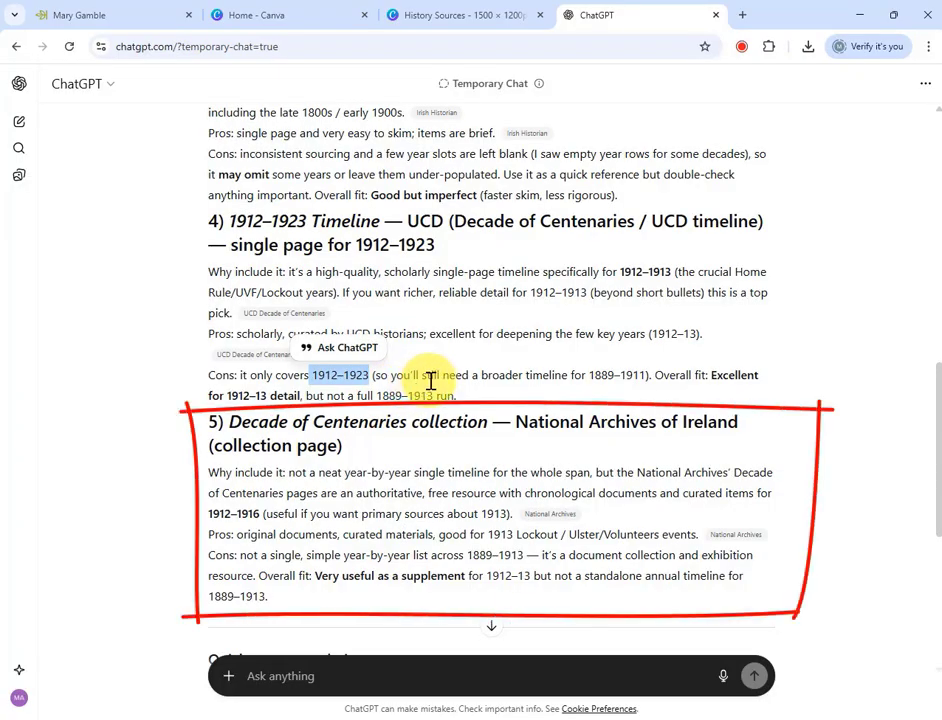
click(336, 375)
scroll(765, 517, up, 2)
scroll(765, 517, up, 3)
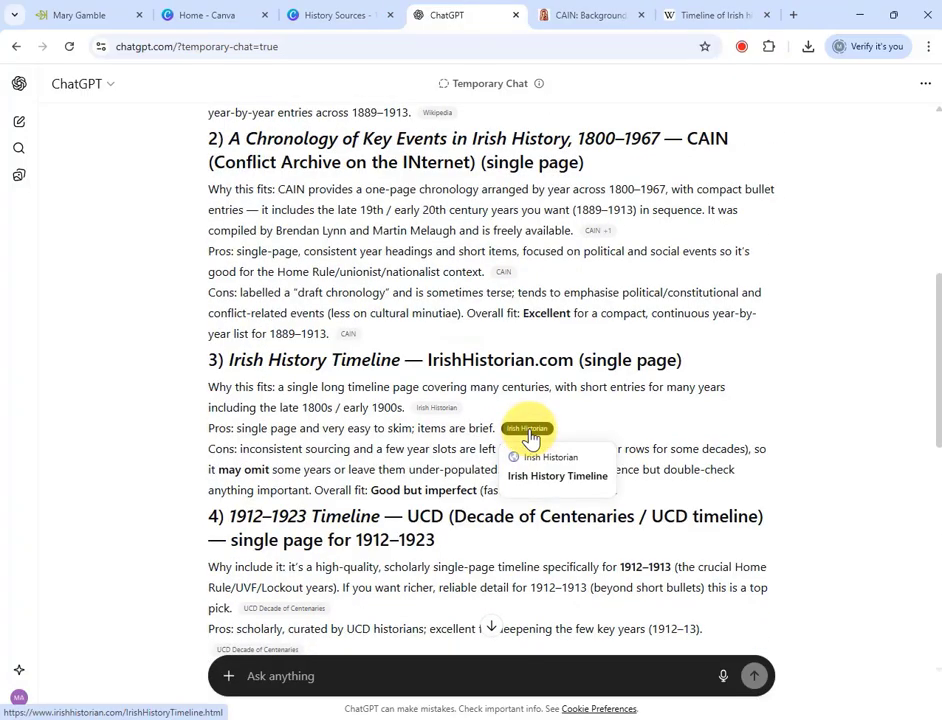
Open the IrishHistorian.com Irish History Timeline source and skim its entries through 1913.
click(528, 430)
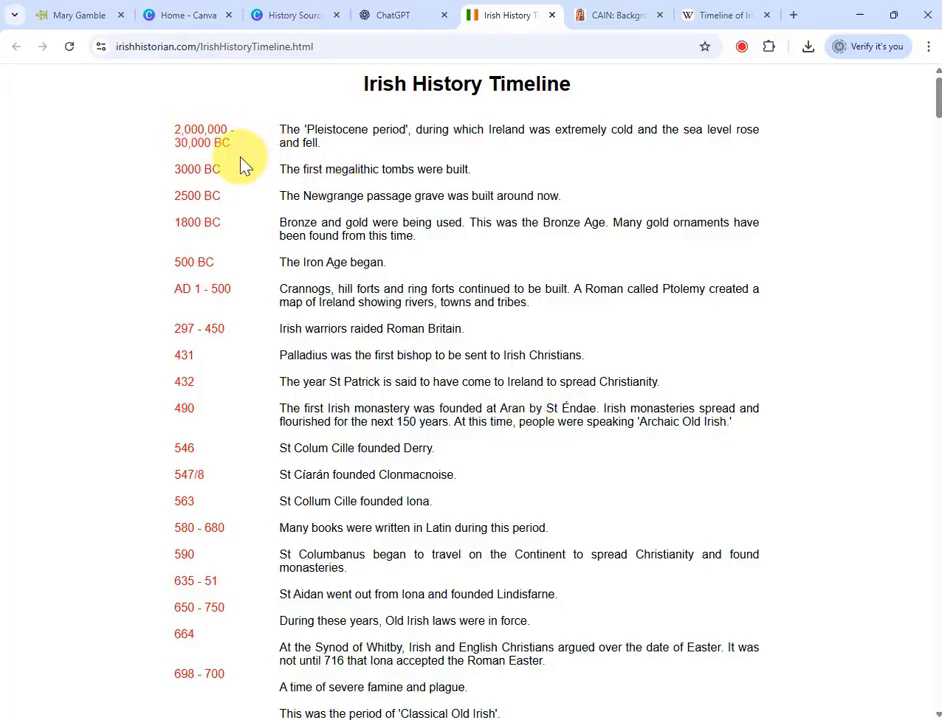
drag(937, 100, 920, 484)
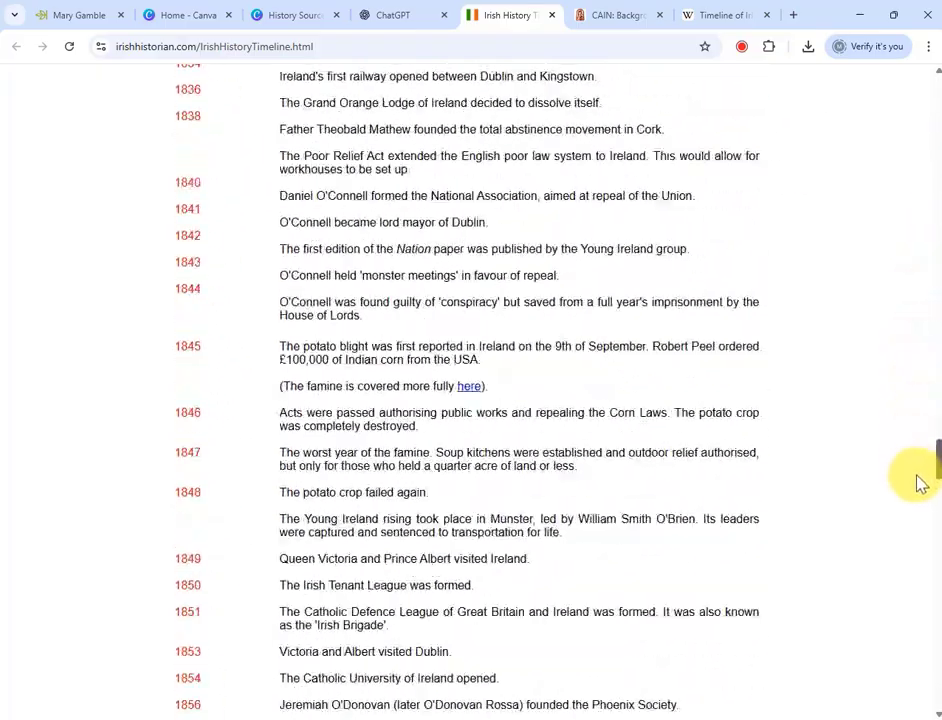
scroll(807, 429, down, 12)
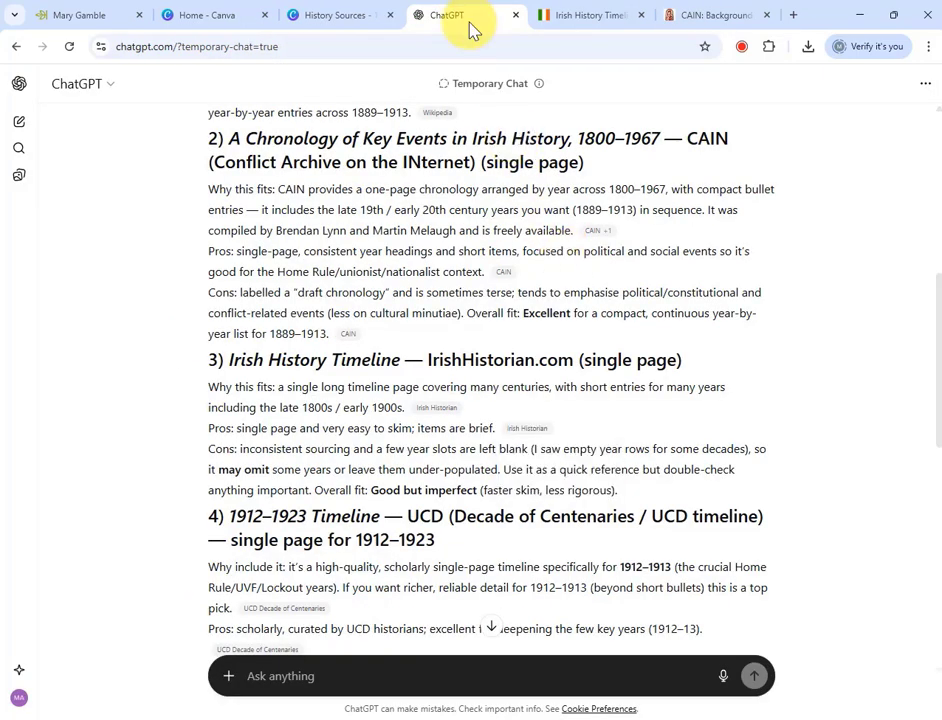
Resend the earlier timeline prompt reworded for New York between 1913 and 1936.
scroll(555, 367, down, 1)
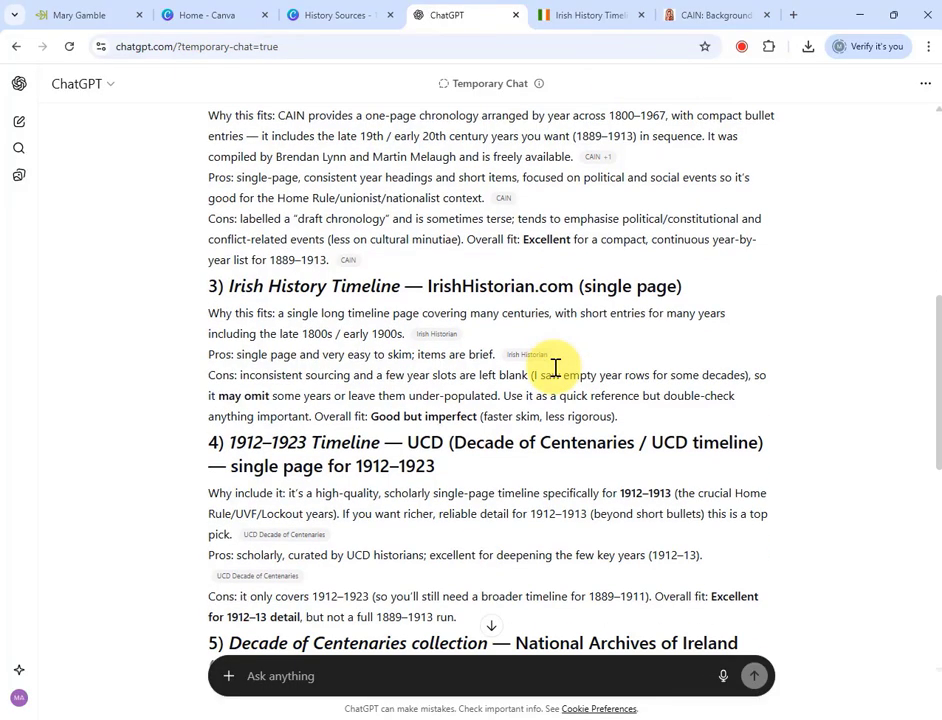
scroll(480, 543, up, 10)
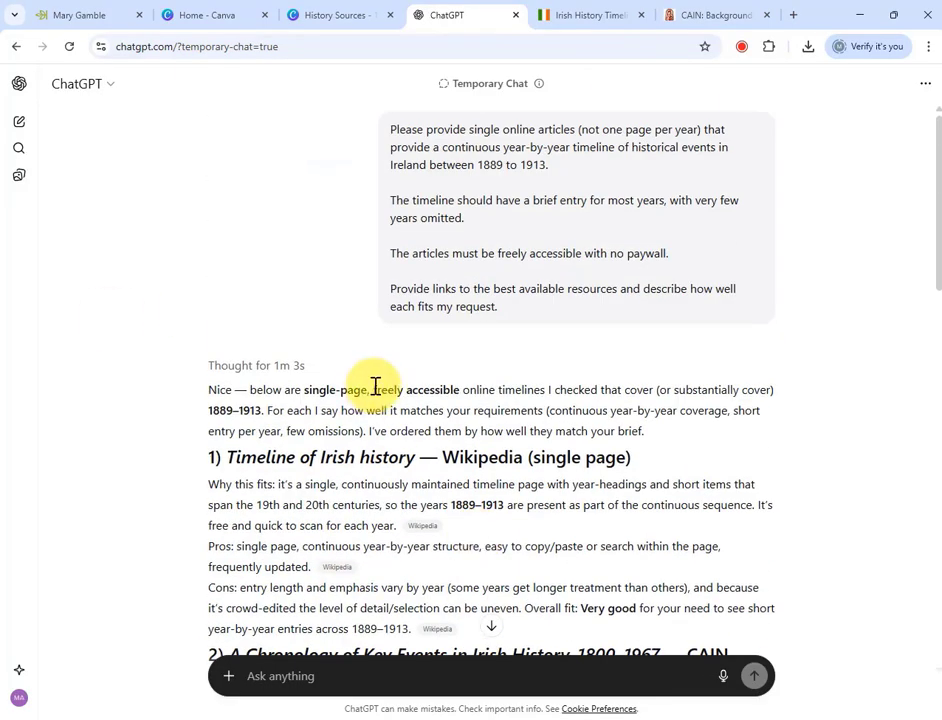
drag(390, 330, 381, 130)
key(ctrl+c)
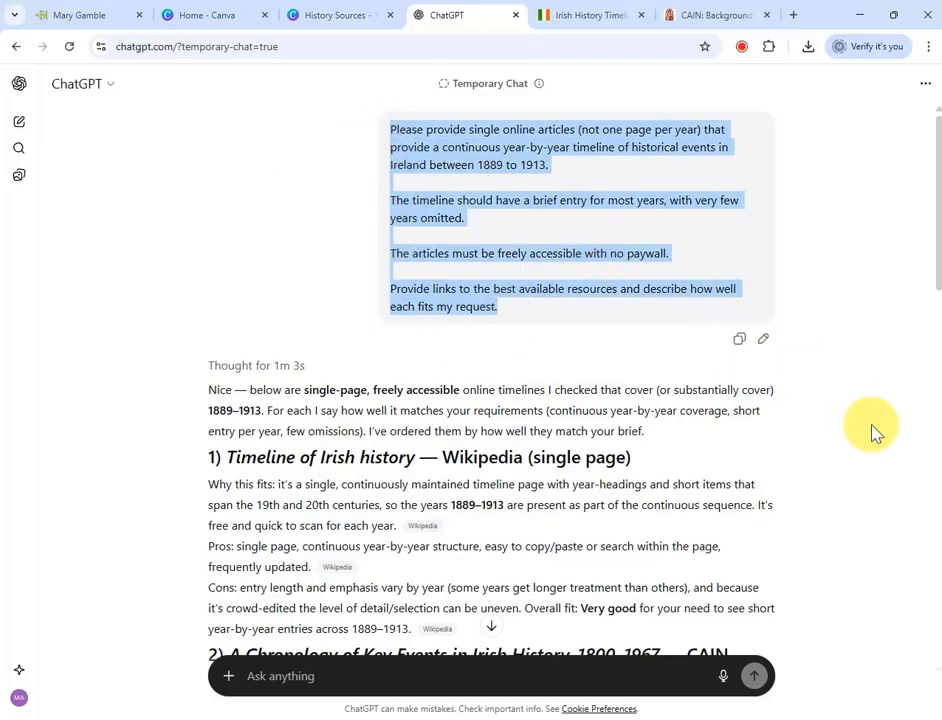
click(383, 678)
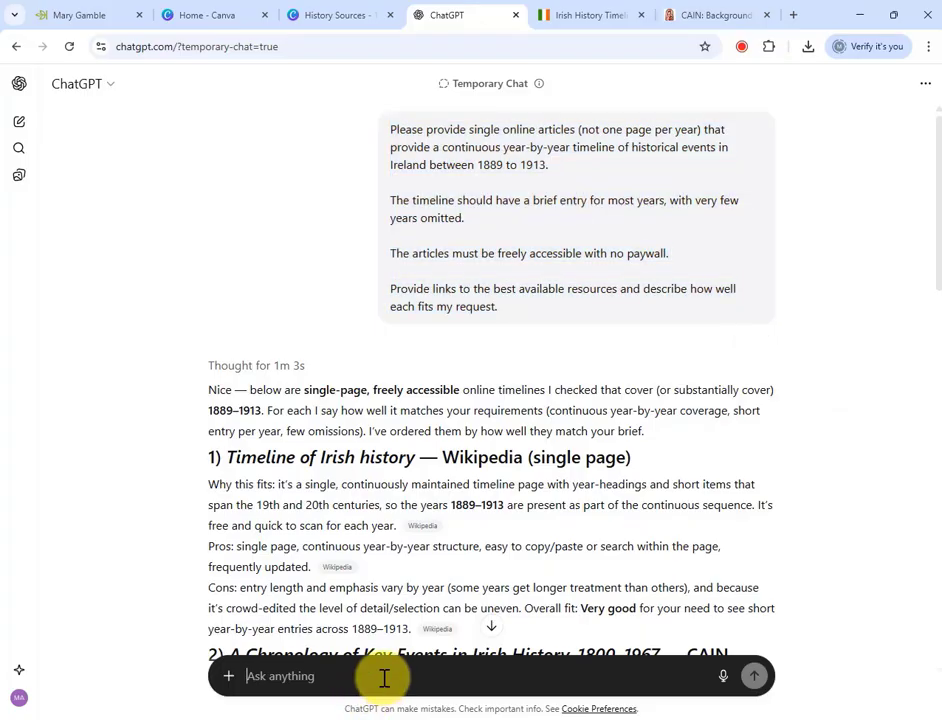
key(ctrl+v)
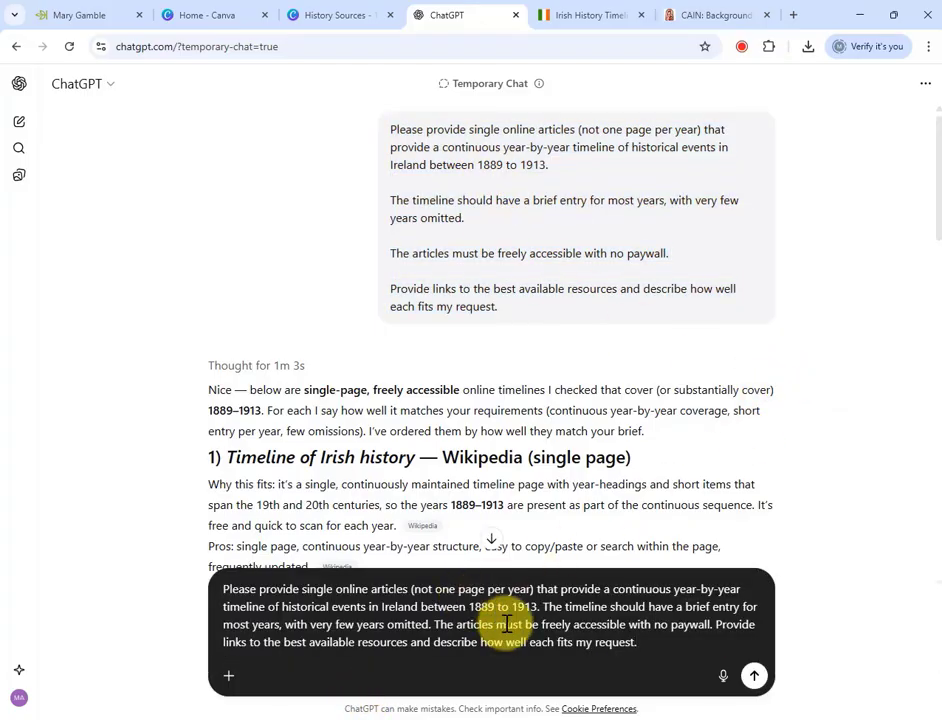
click(419, 607)
key(BackSpace)
key(BackSpace)
key(BackSpace)
key(BackSpace)
key(BackSpace)
key(BackSpace)
key(BackSpace)
text(New Y)
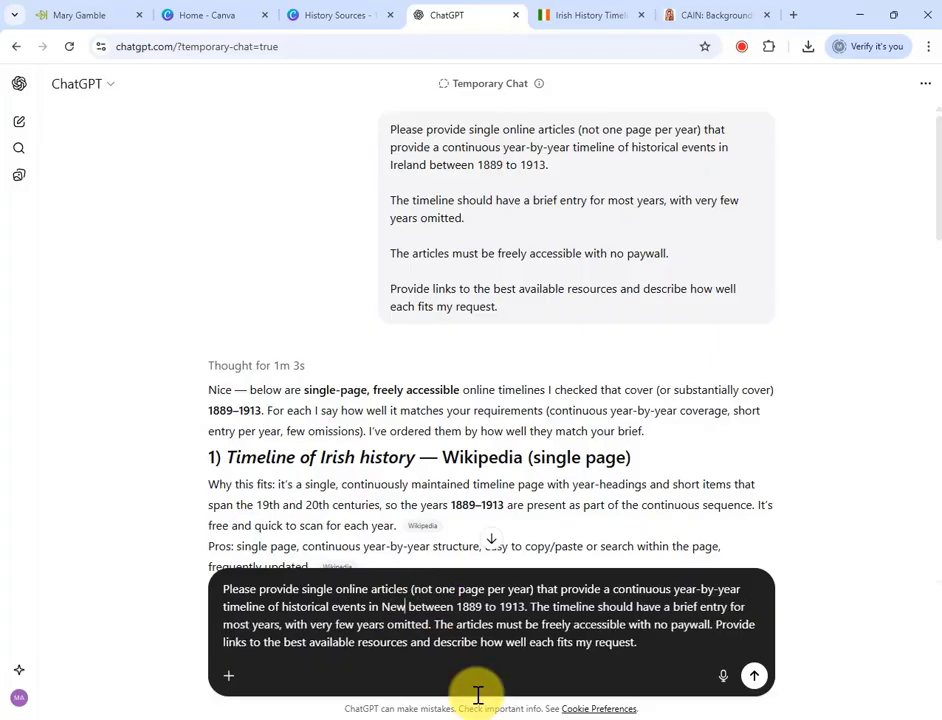
text(ork between )
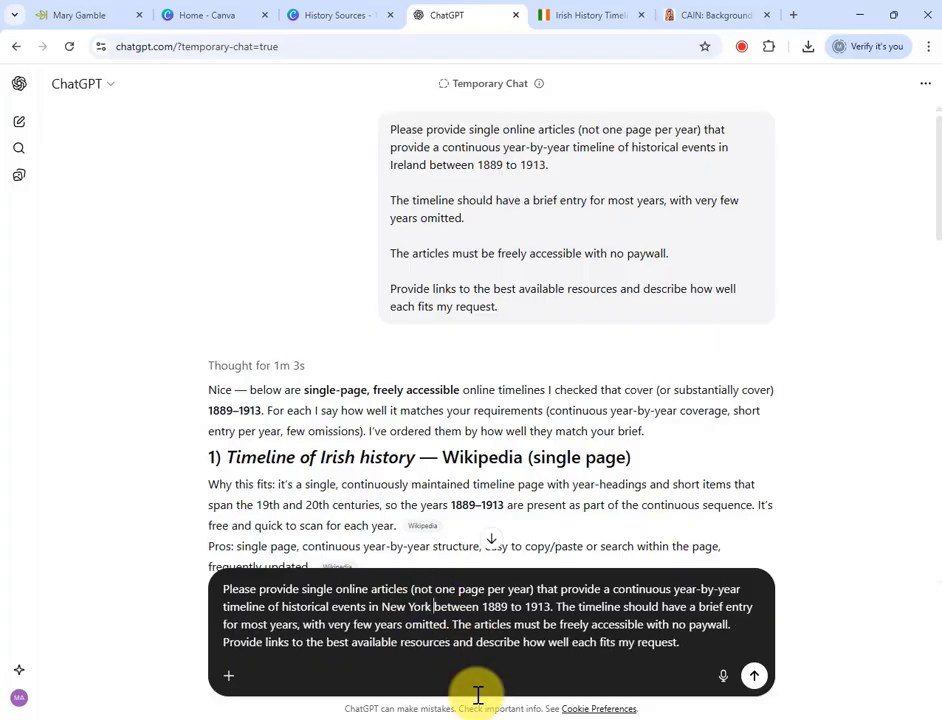
text(1913)
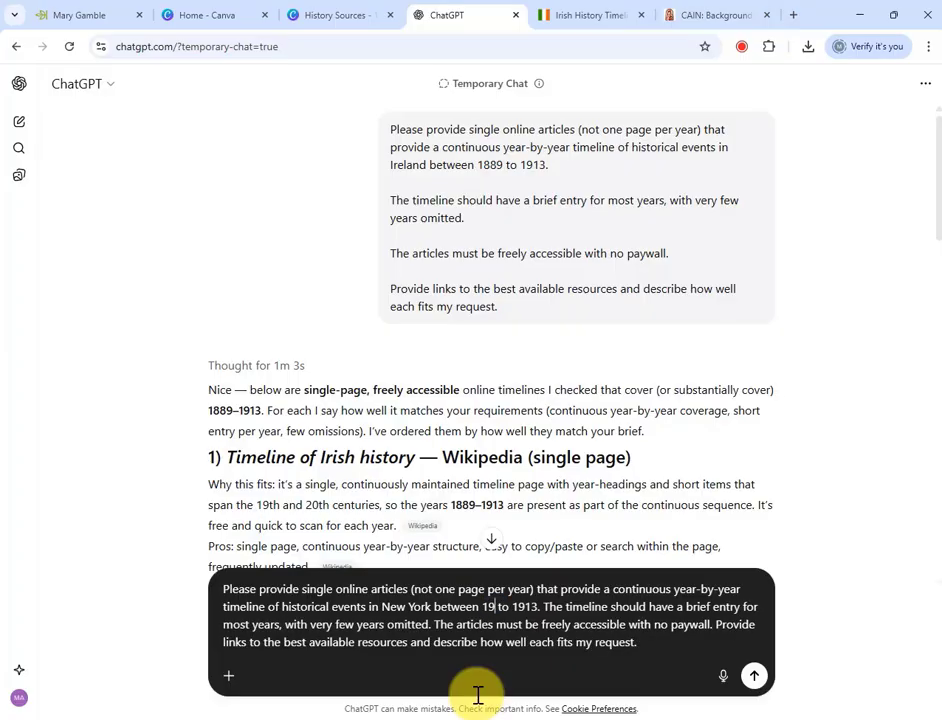
click(553, 606)
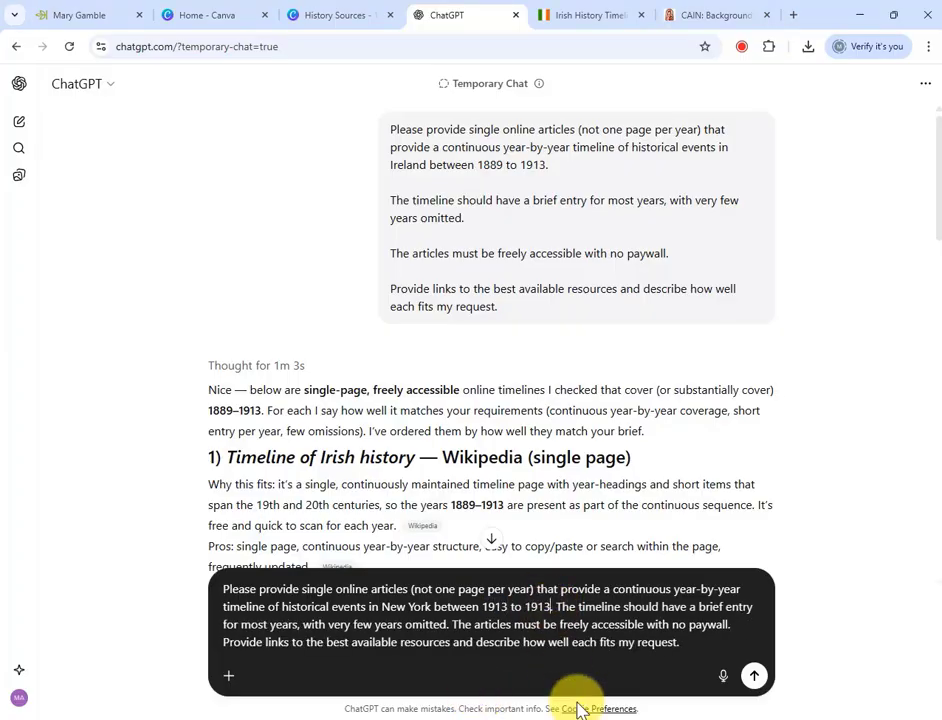
key(BackSpace)
key(BackSpace)
text(36.)
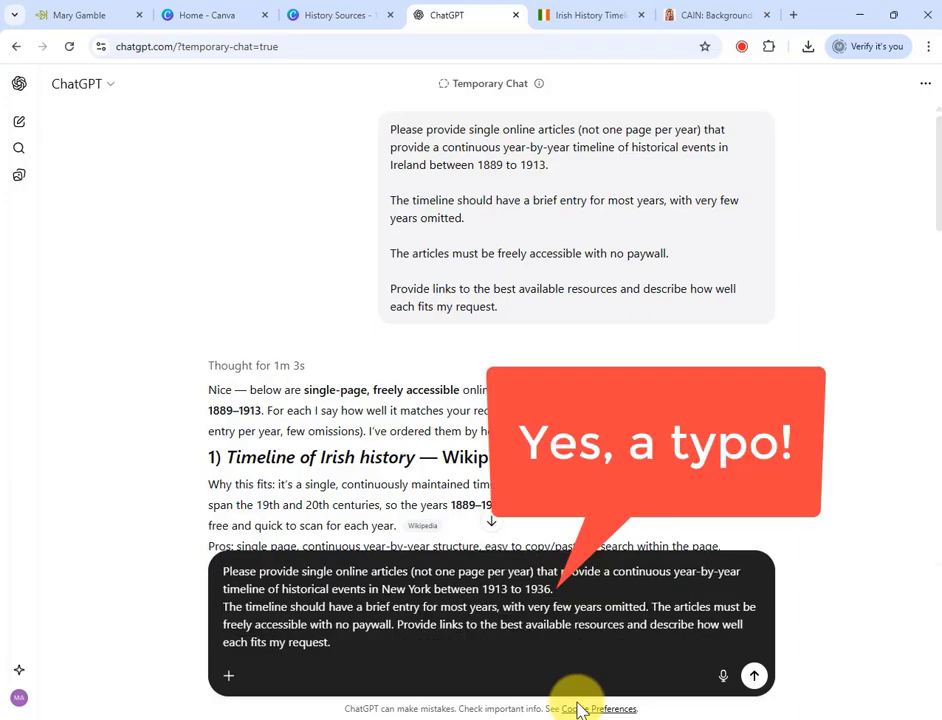
click(752, 678)
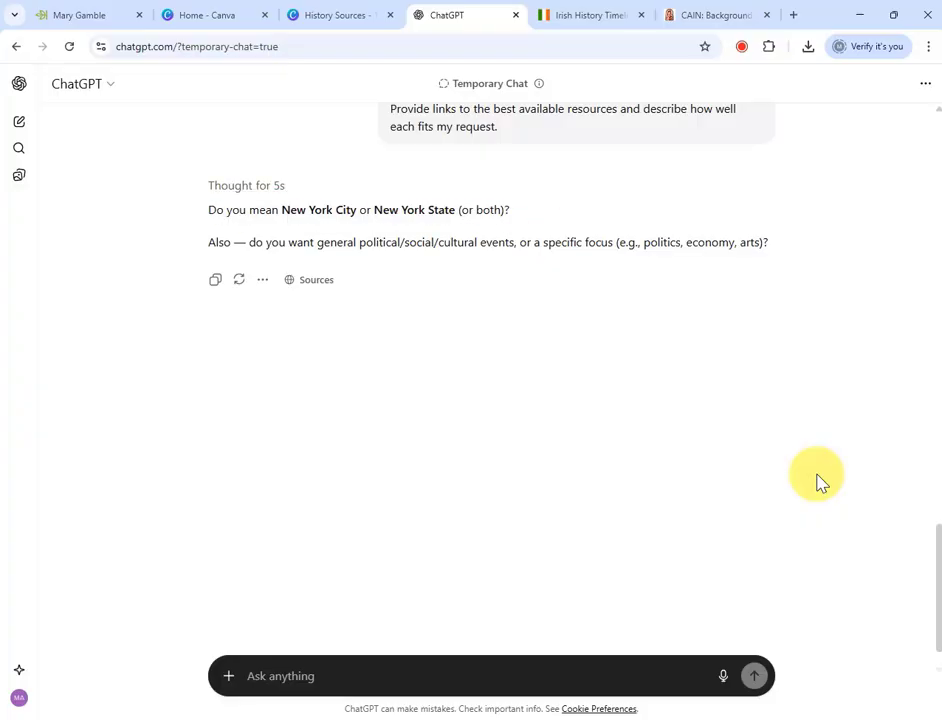
Answer the clarifying question asking for general political, social and cultural events in New York City.
text(New York City.)
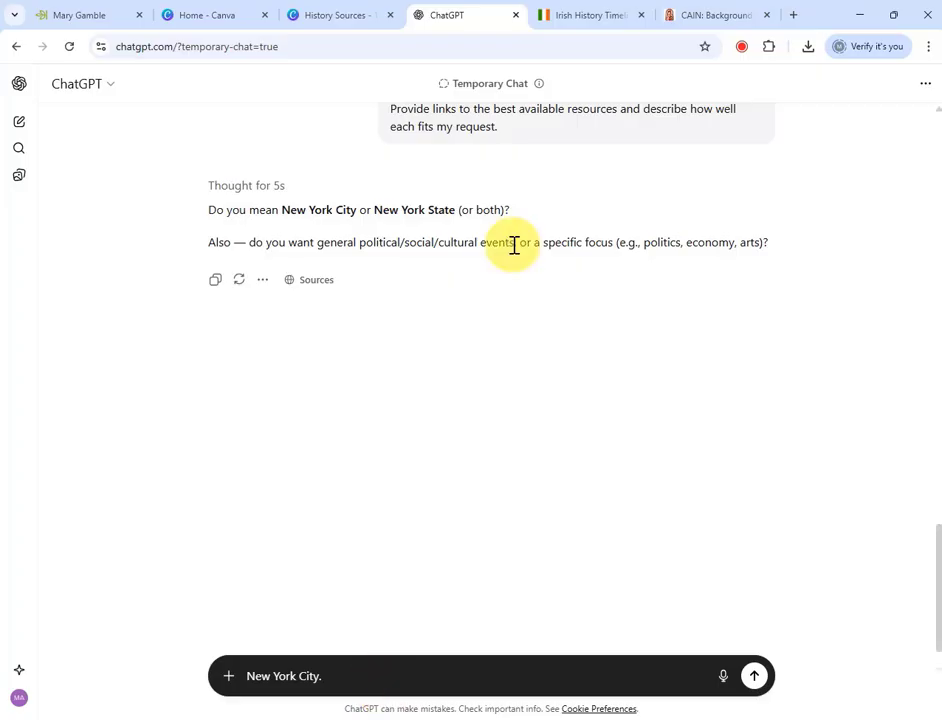
drag(515, 244, 324, 250)
key(ctrl+c)
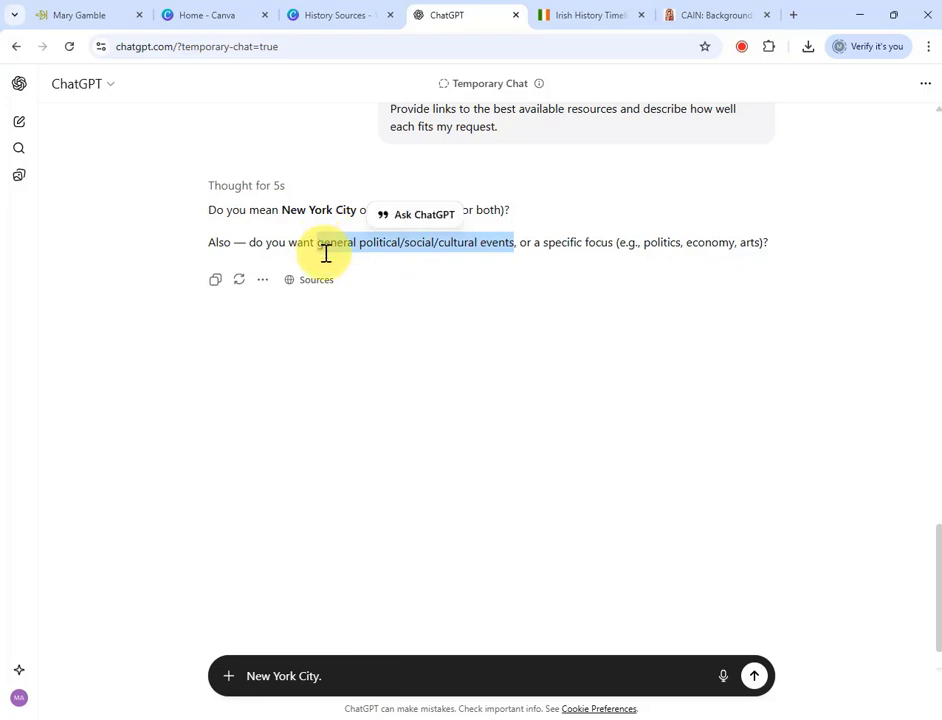
click(397, 676)
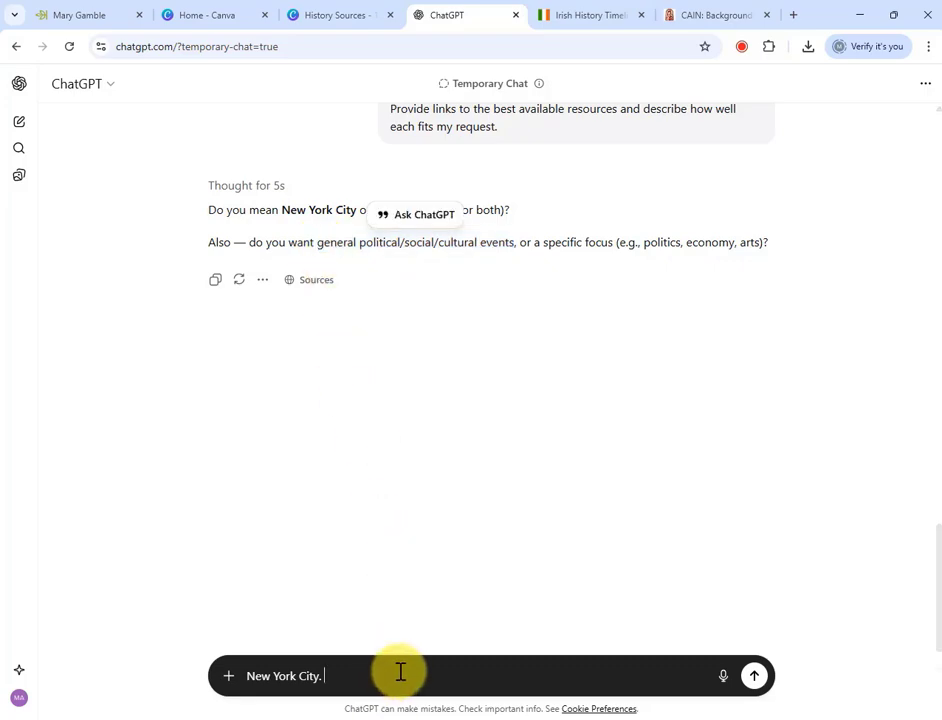
key(ctrl+v)
text(G)
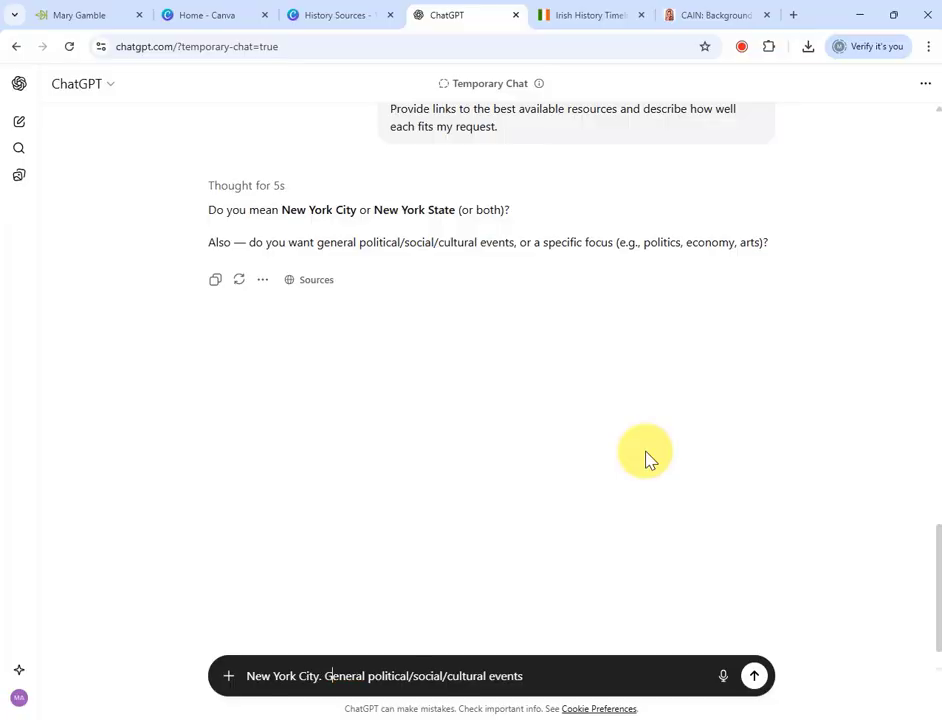
text(.)
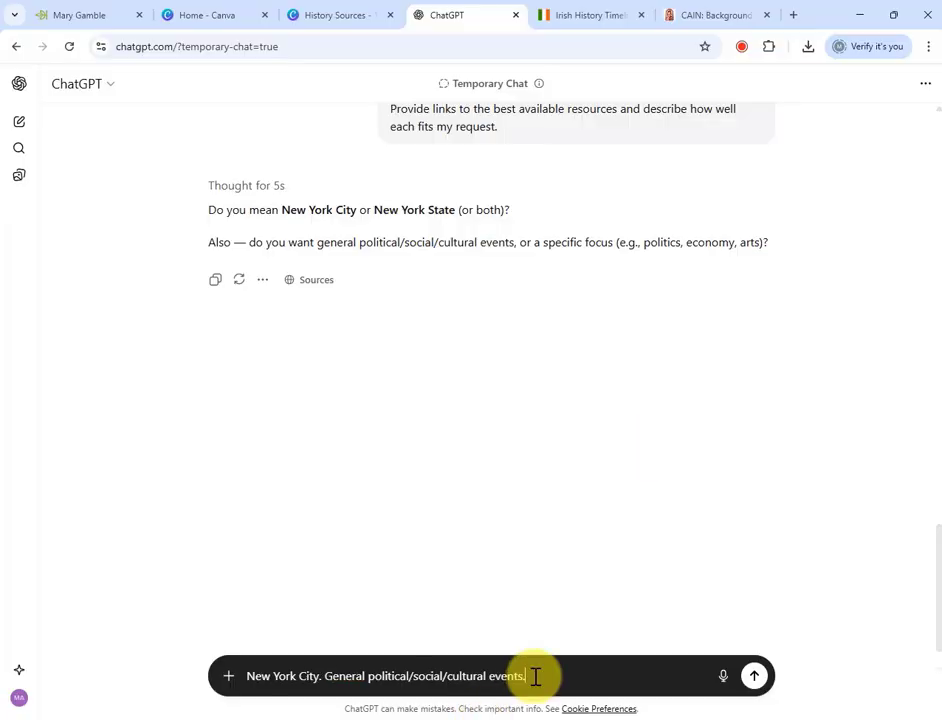
drag(534, 675, 327, 679)
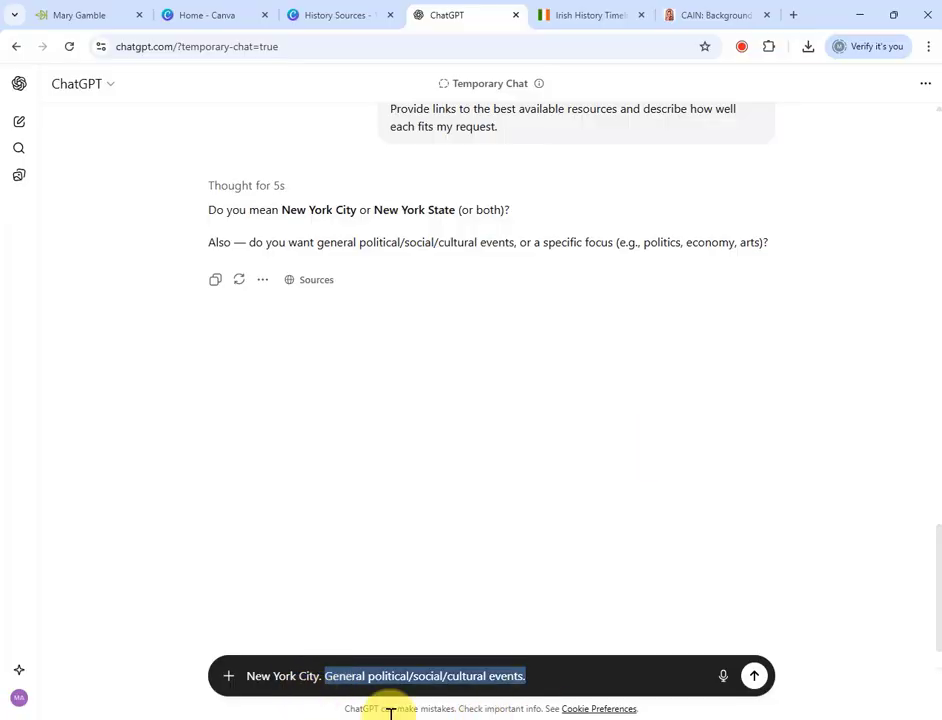
click(755, 681)
click(755, 681)
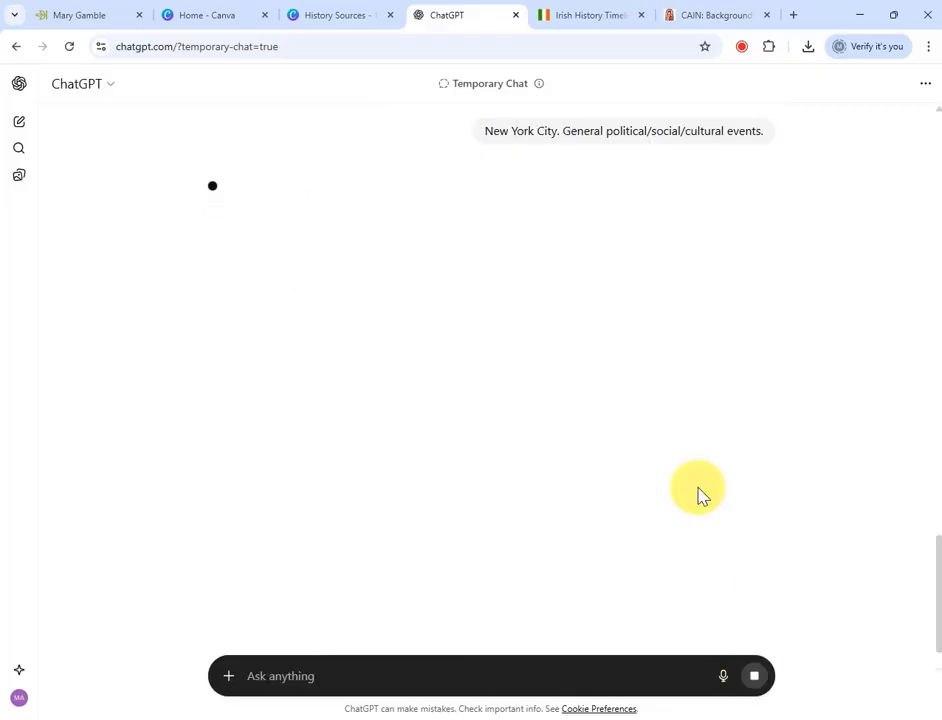
click(264, 15)
click(264, 15)
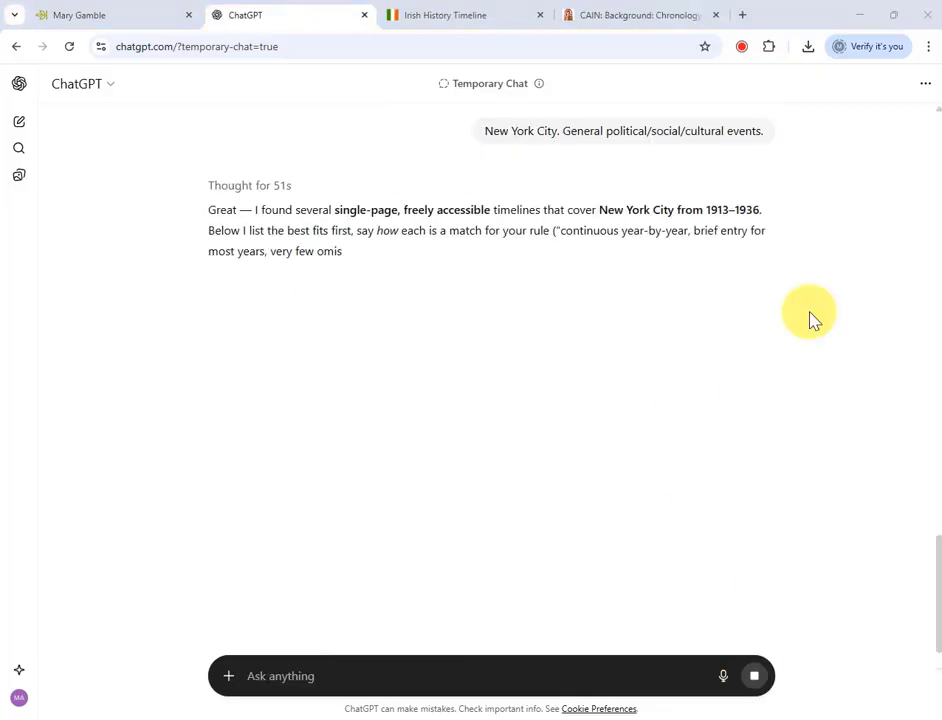
scroll(561, 459, up, 1)
scroll(561, 459, down, 1)
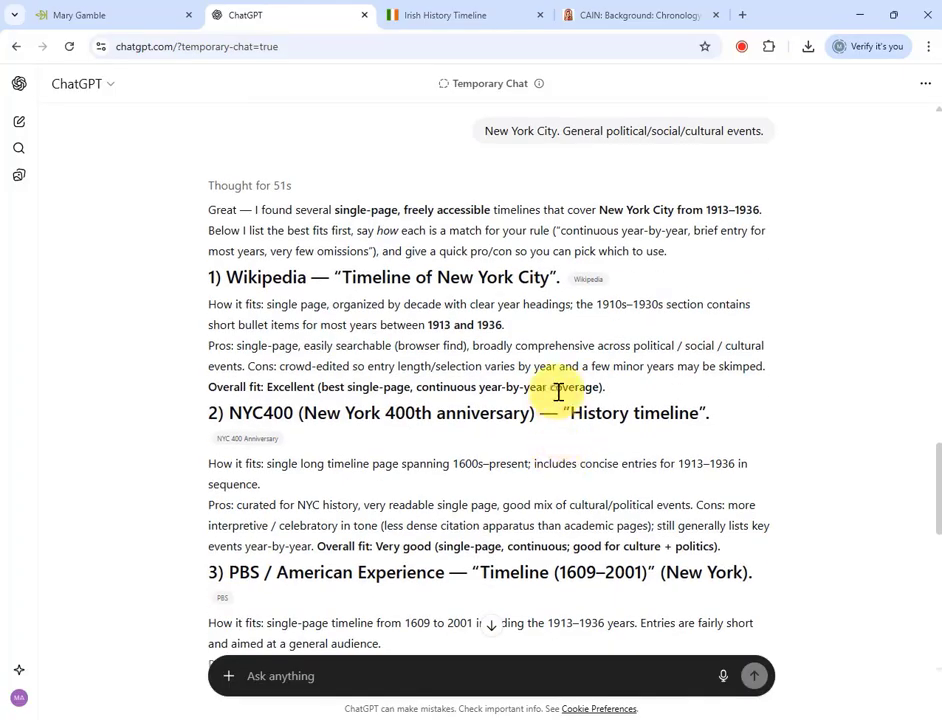
Open Wikipedia's Timeline of New York City and skim down to the 1920s entries.
mouse_move(597, 289)
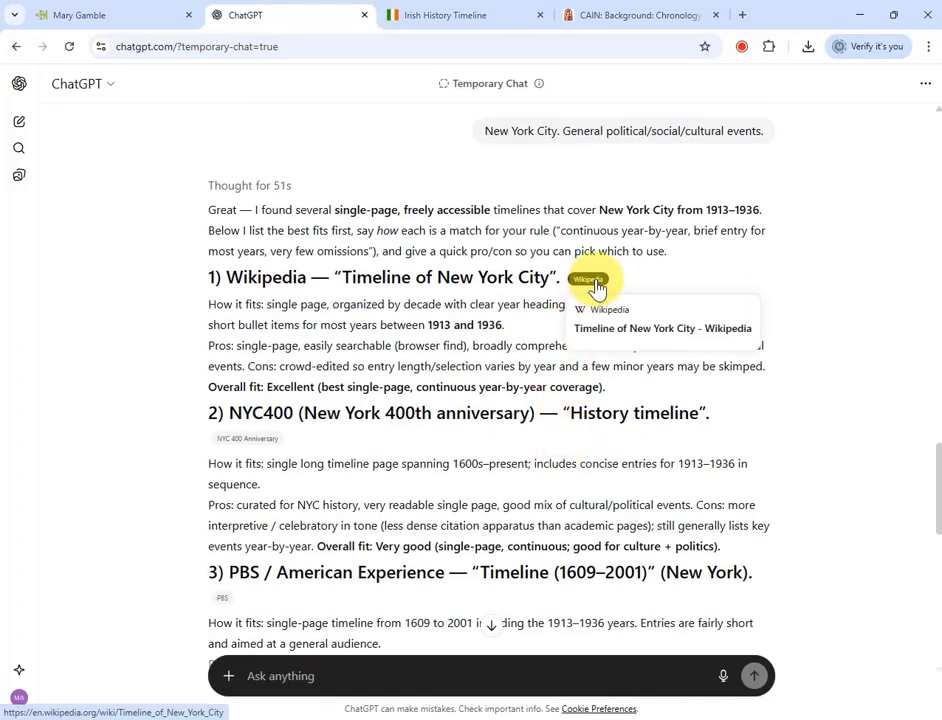
click(594, 286)
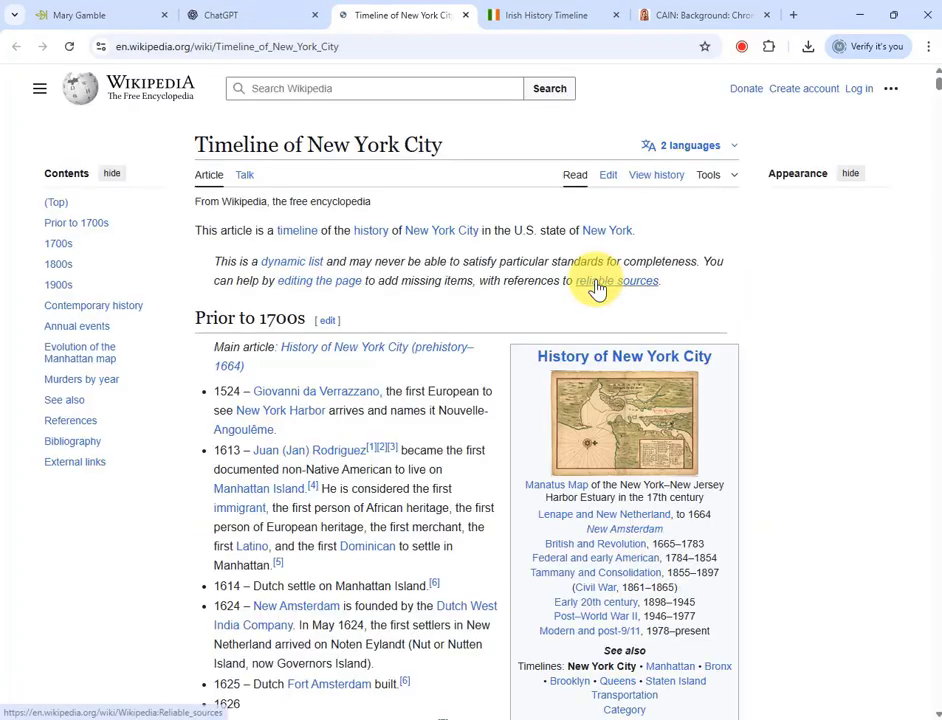
scroll(374, 515, down, 20)
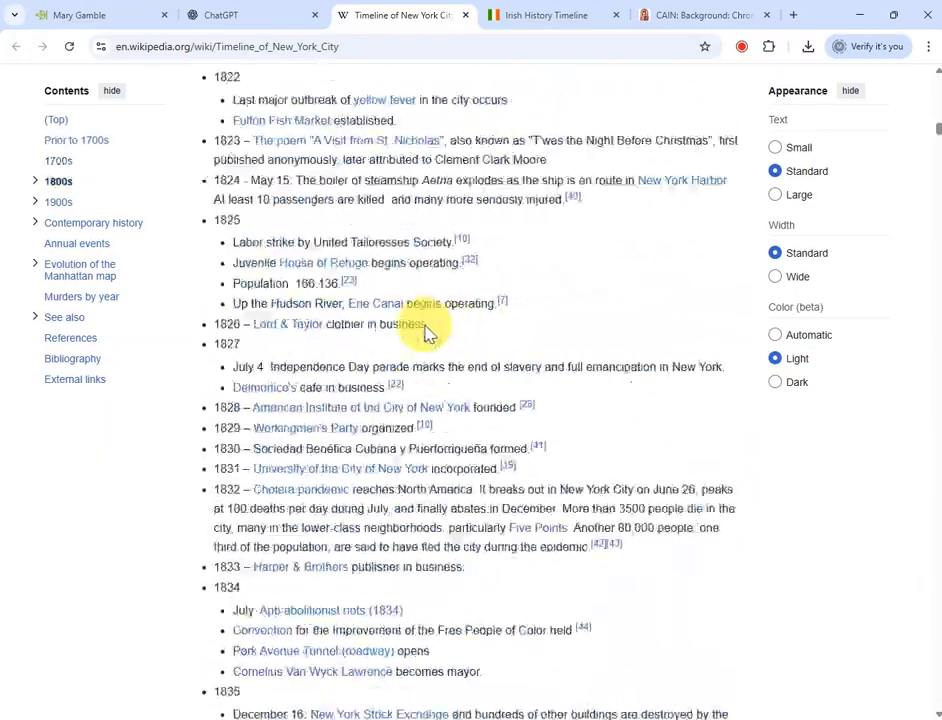
scroll(427, 333, down, 20)
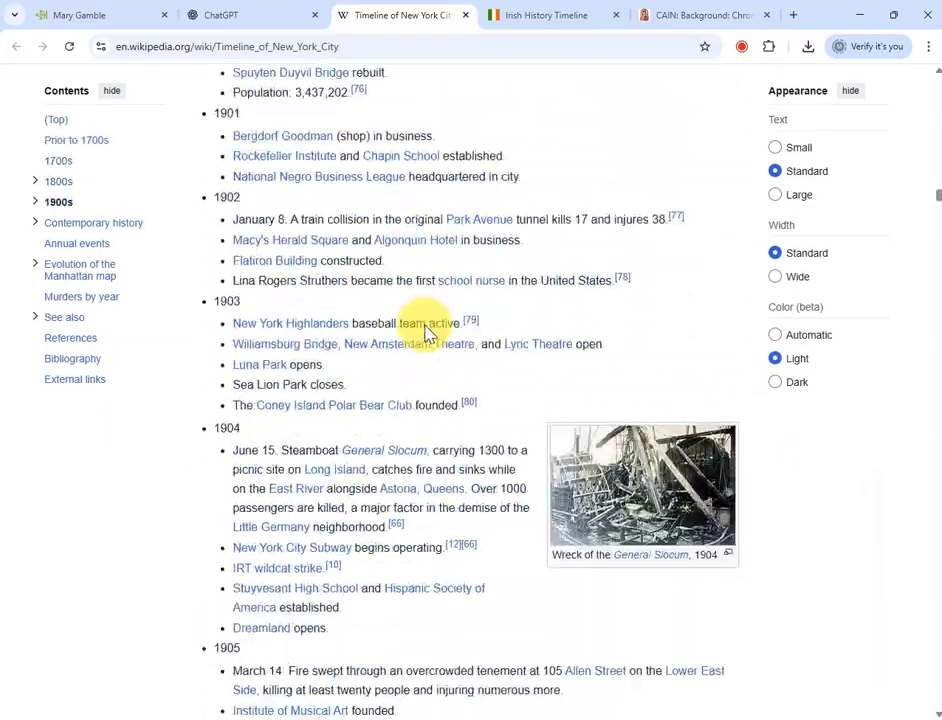
scroll(427, 333, down, 15)
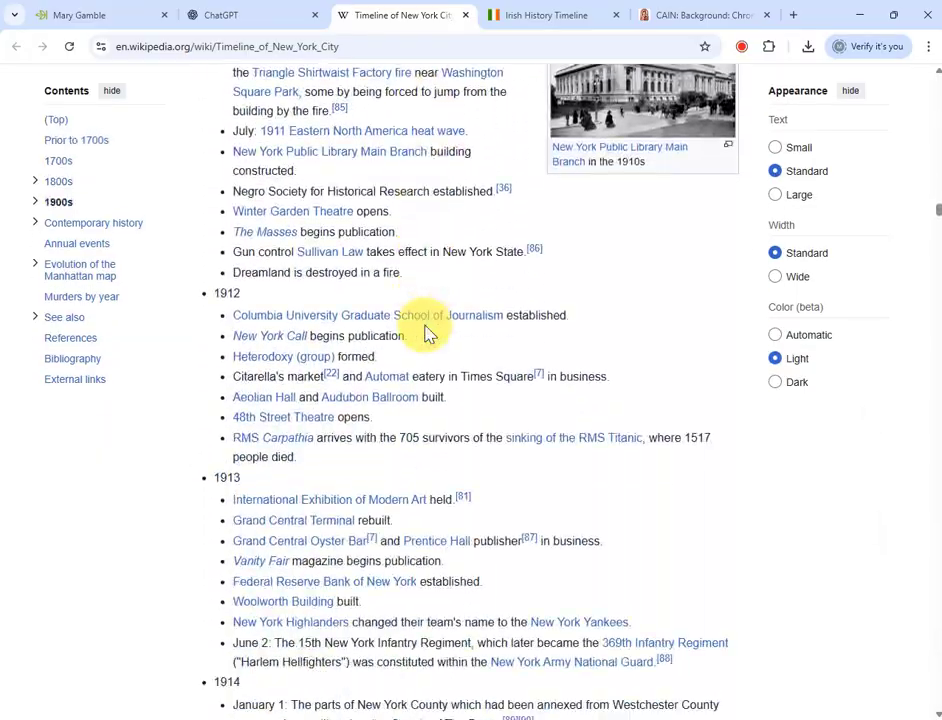
scroll(455, 250, down, 15)
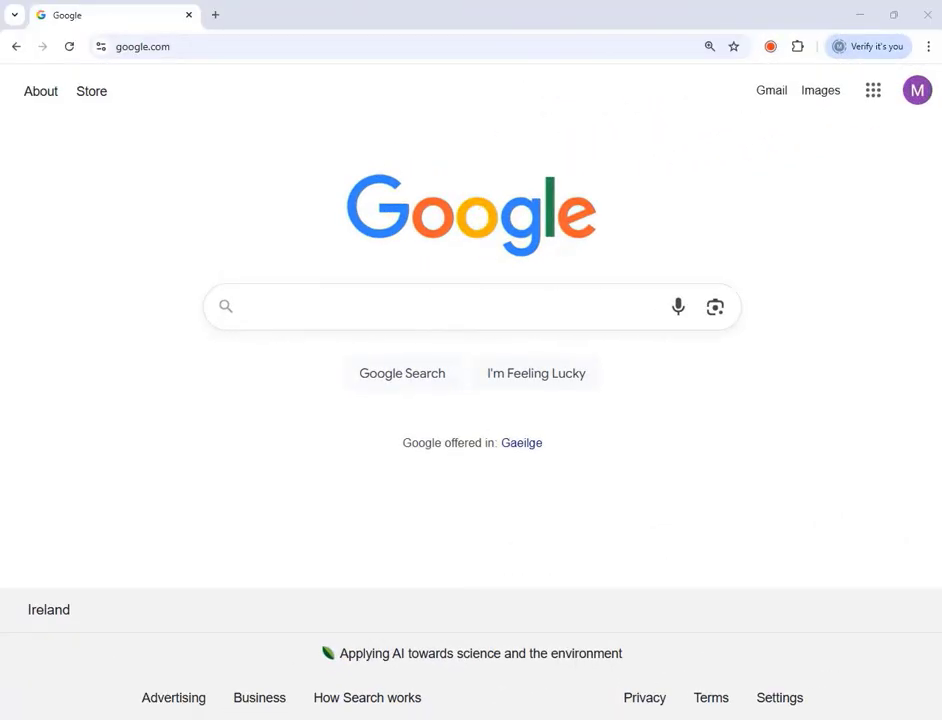
Search Google for 'notebooklm' and launch the NotebookLM app from its homepage.
click(315, 328)
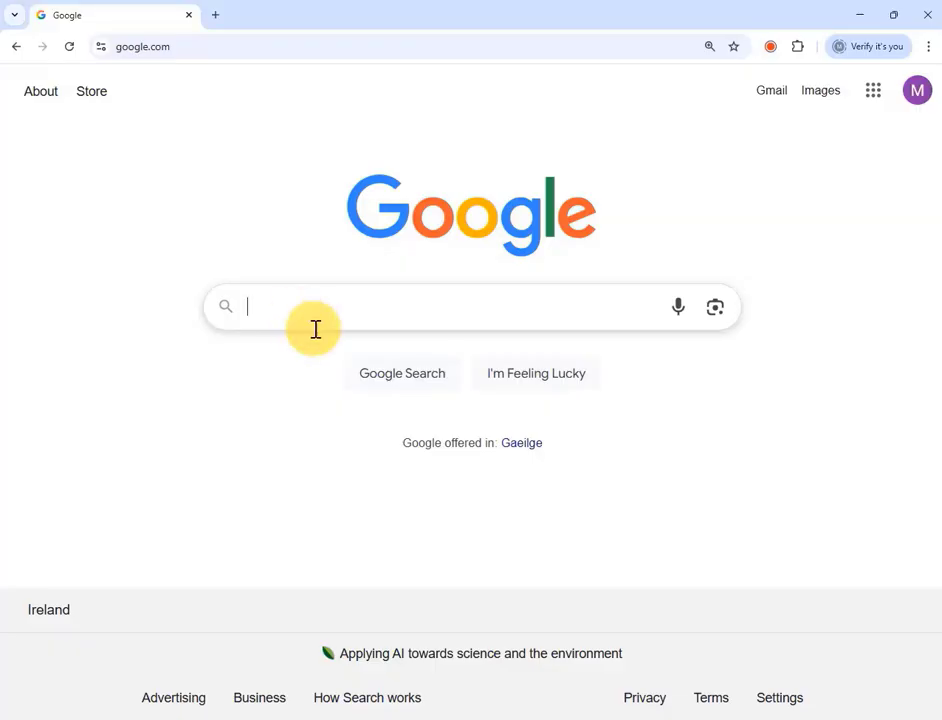
text(notebooklm)
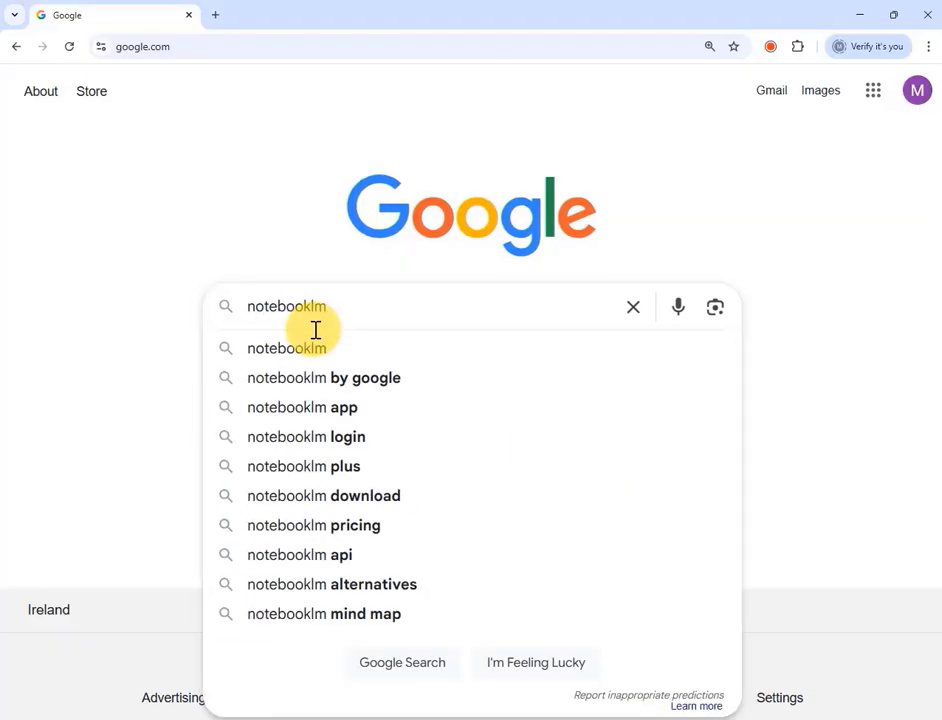
key(Return)
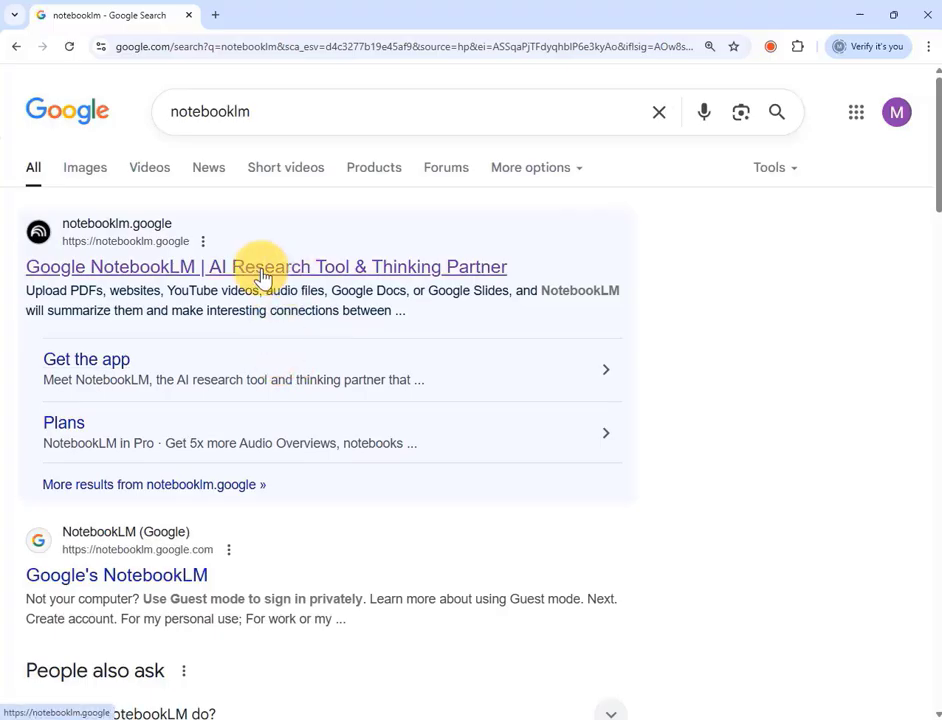
click(262, 272)
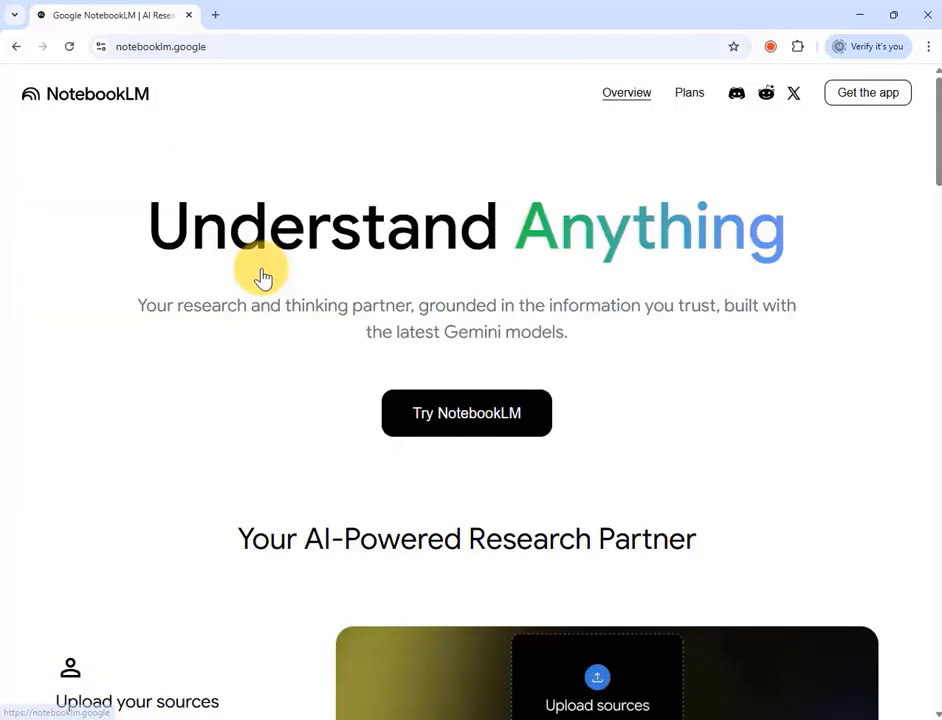
click(499, 428)
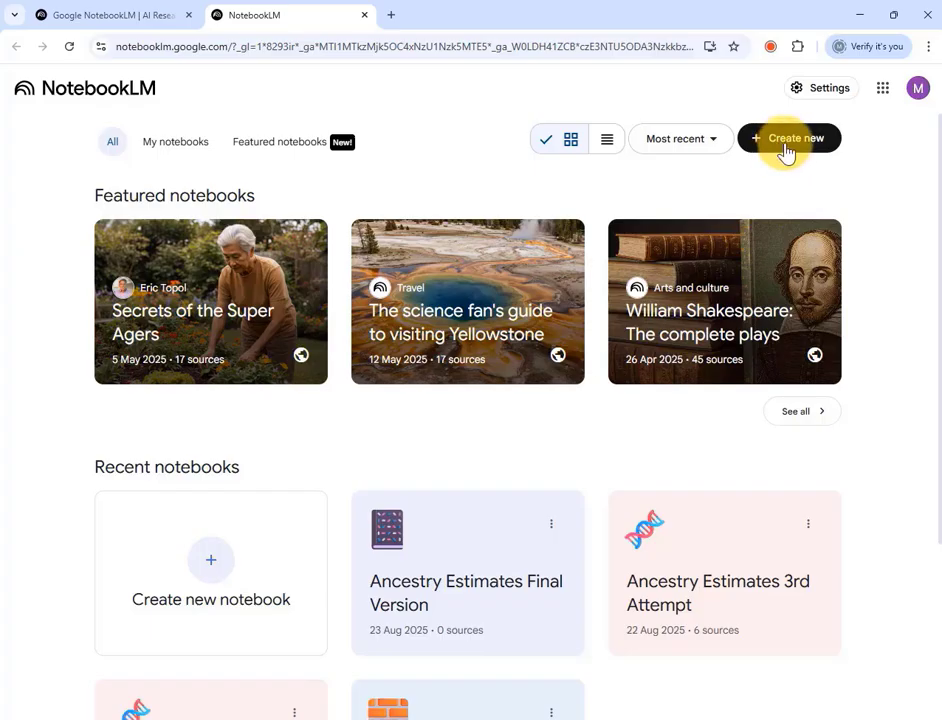
click(786, 145)
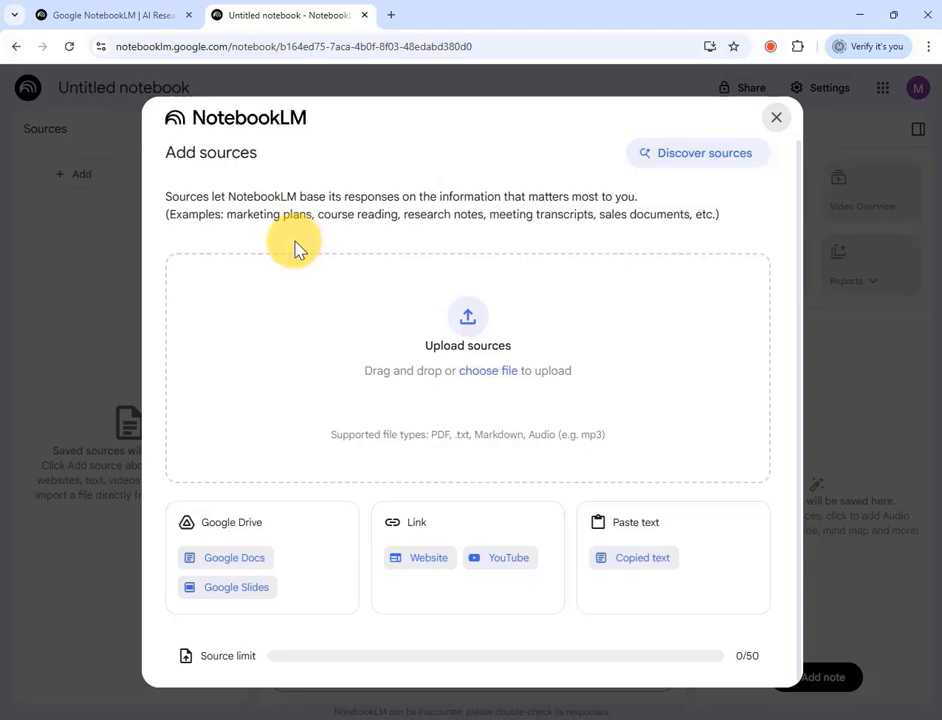
click(777, 122)
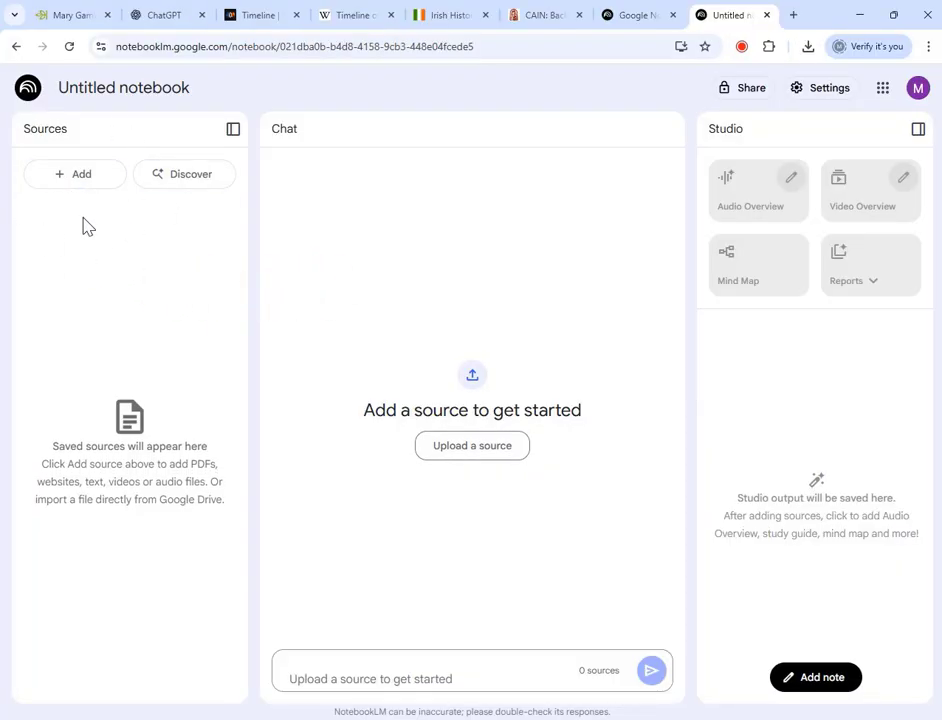
click(82, 182)
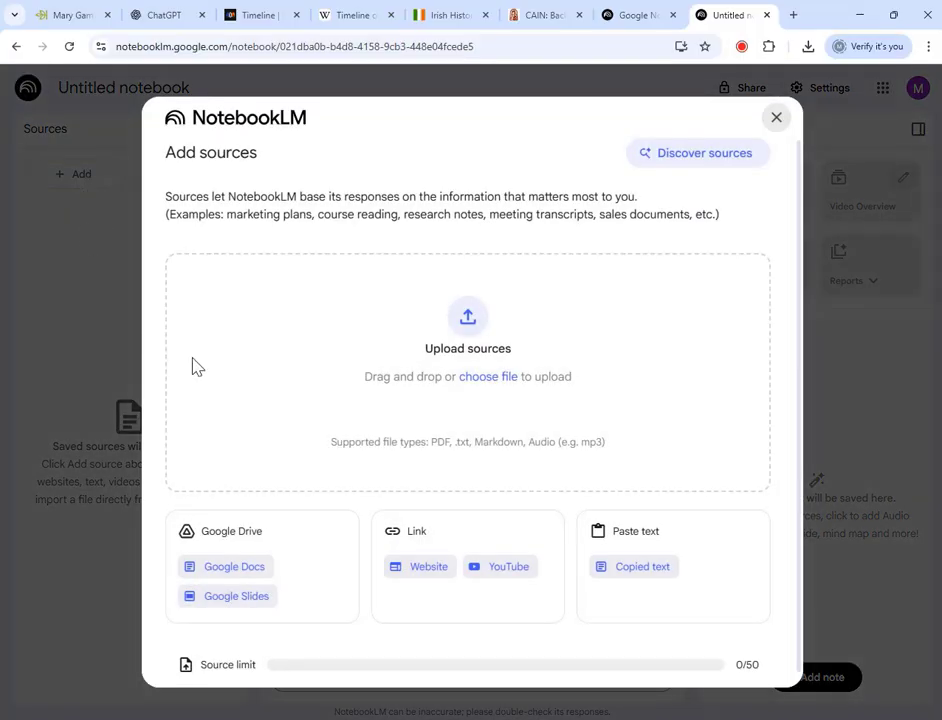
click(475, 340)
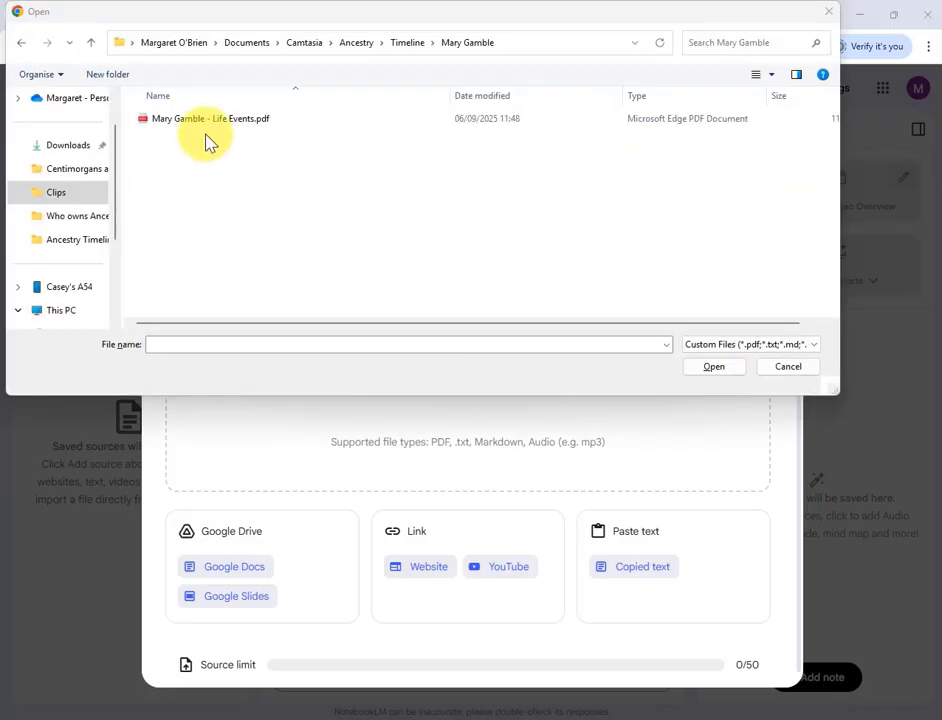
click(204, 121)
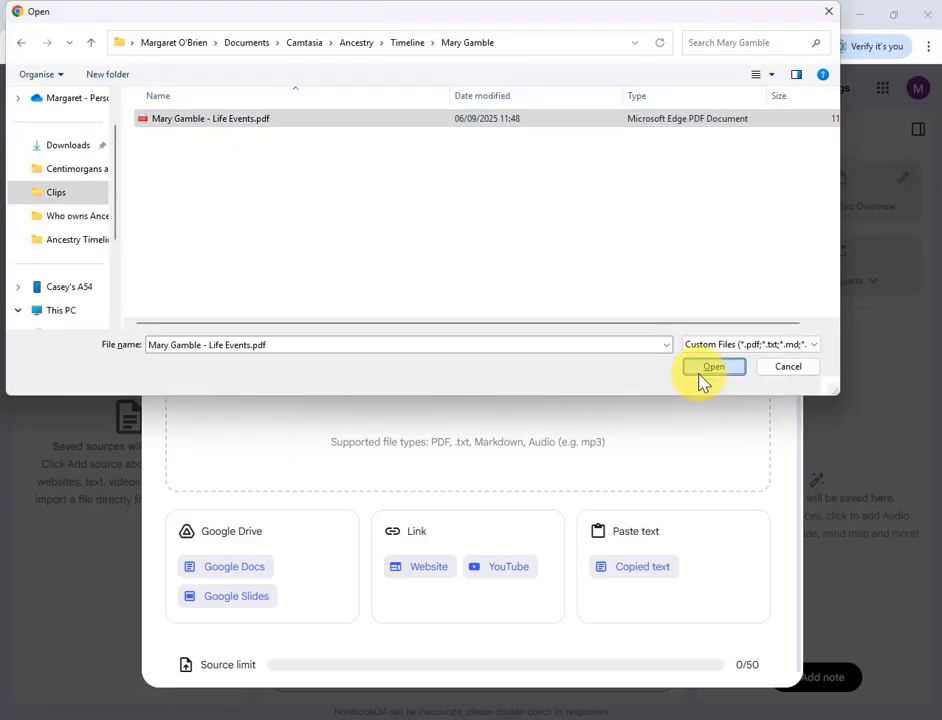
click(705, 372)
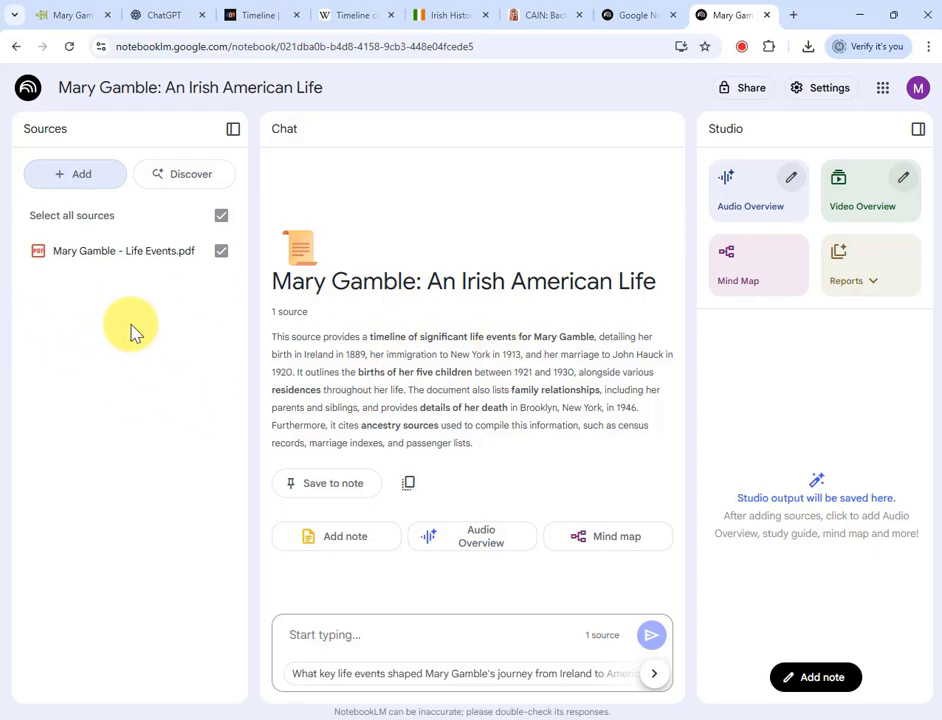
Add a Website source and paste the IrishHistorian.com Irish History Timeline address.
click(88, 176)
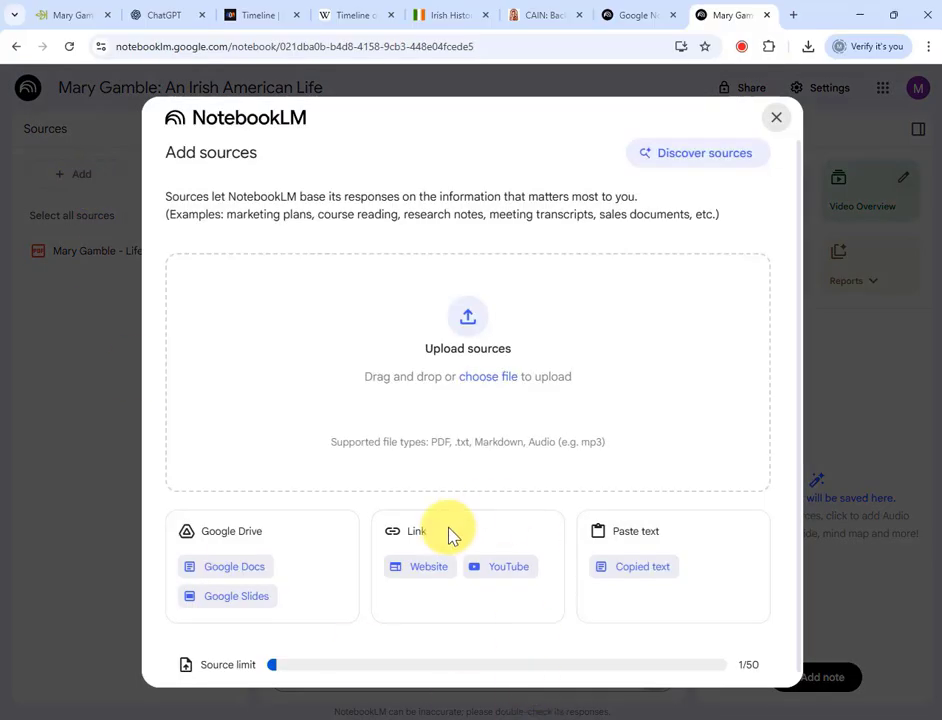
click(426, 580)
click(286, 284)
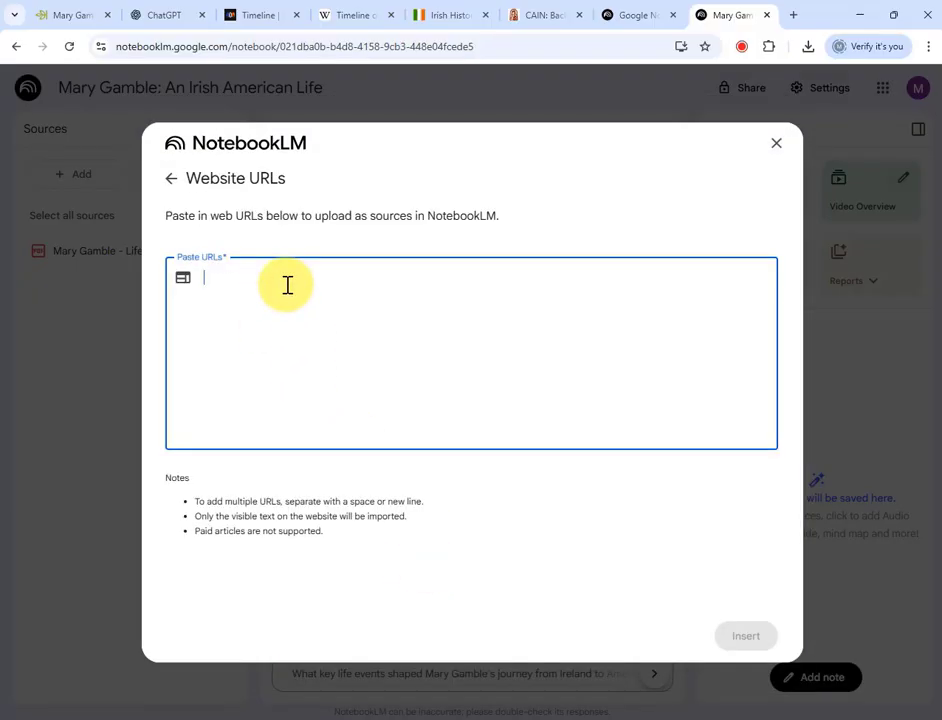
click(443, 18)
click(410, 47)
key(ctrl+c)
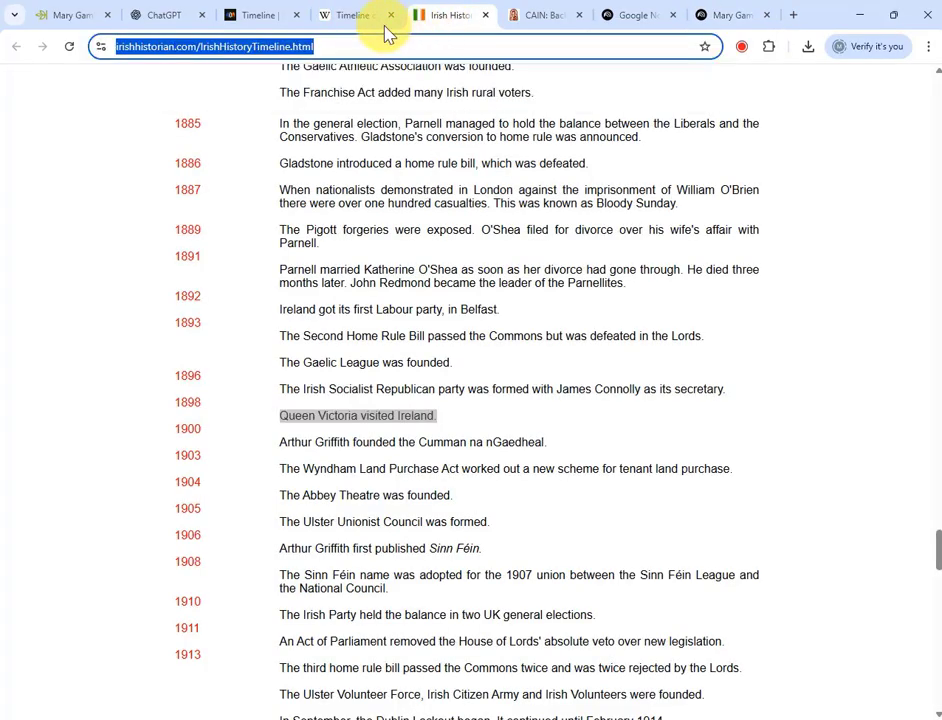
click(725, 25)
click(408, 293)
key(ctrl+v)
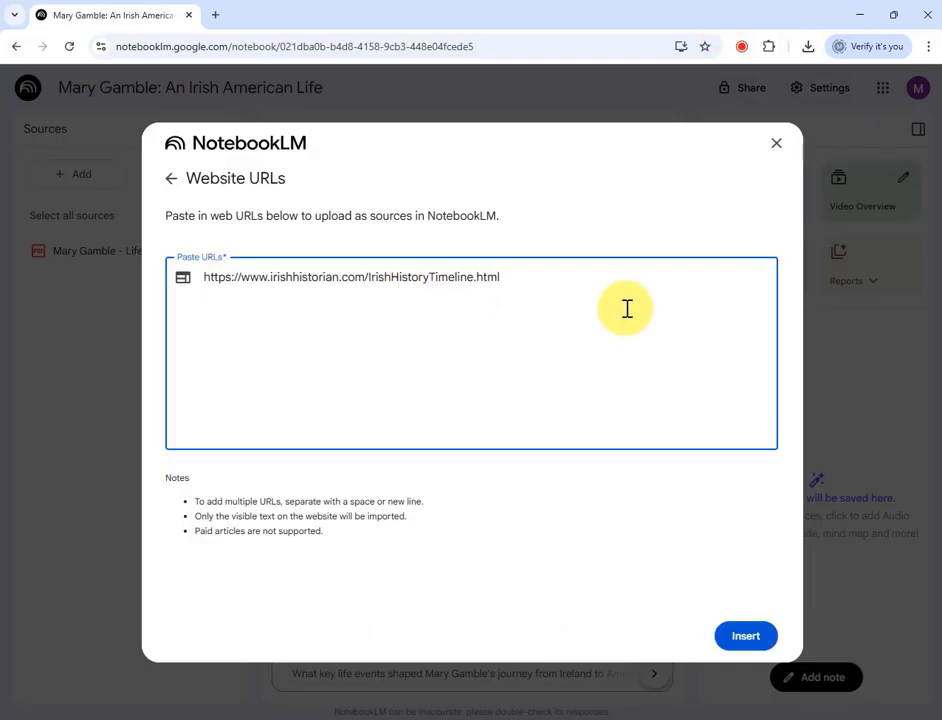
Add the Wikipedia Timeline of New York City address on a second line and insert both.
key(alt+Tab)
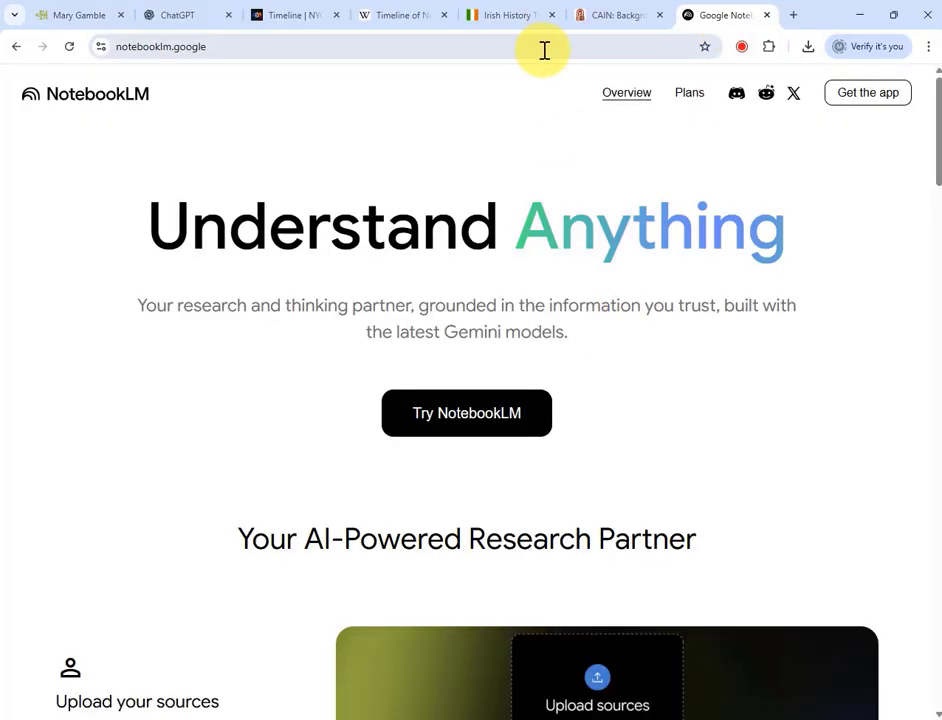
click(400, 24)
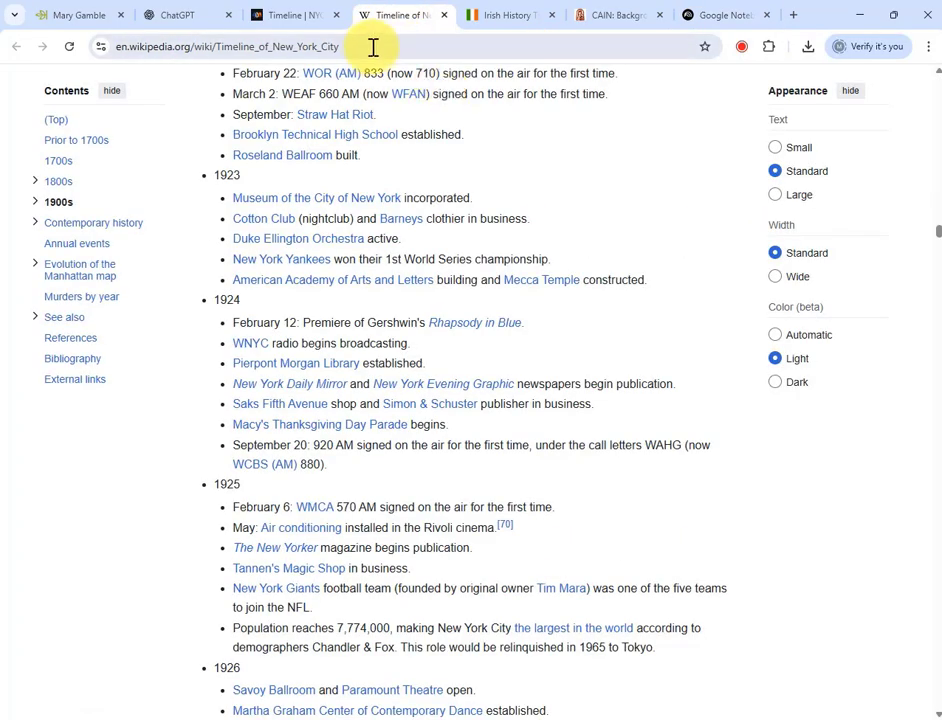
click(378, 46)
key(ctrl+c)
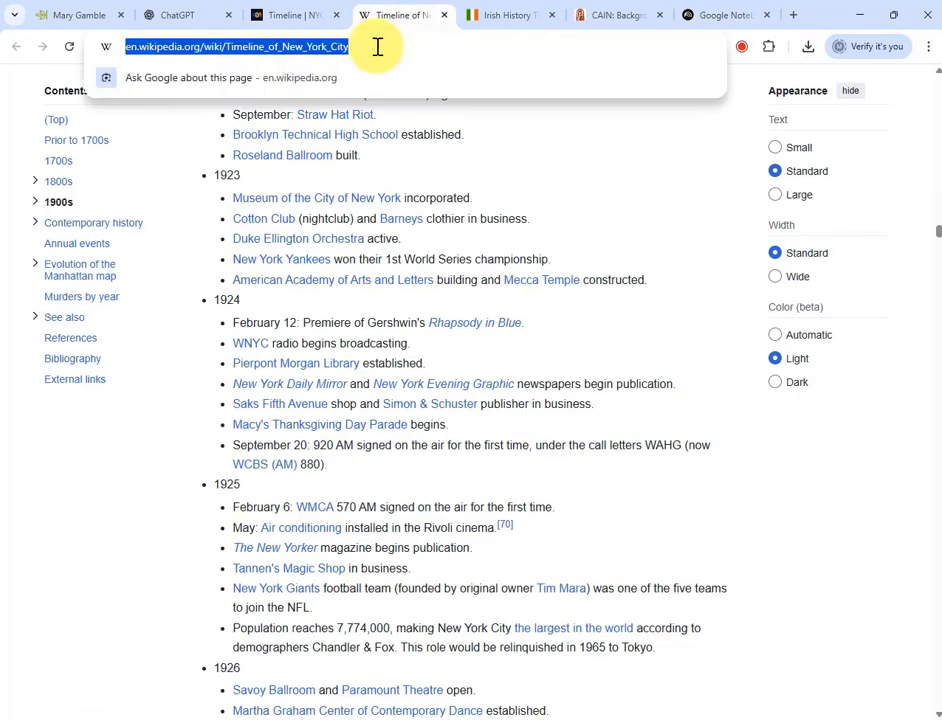
key(alt+Tab)
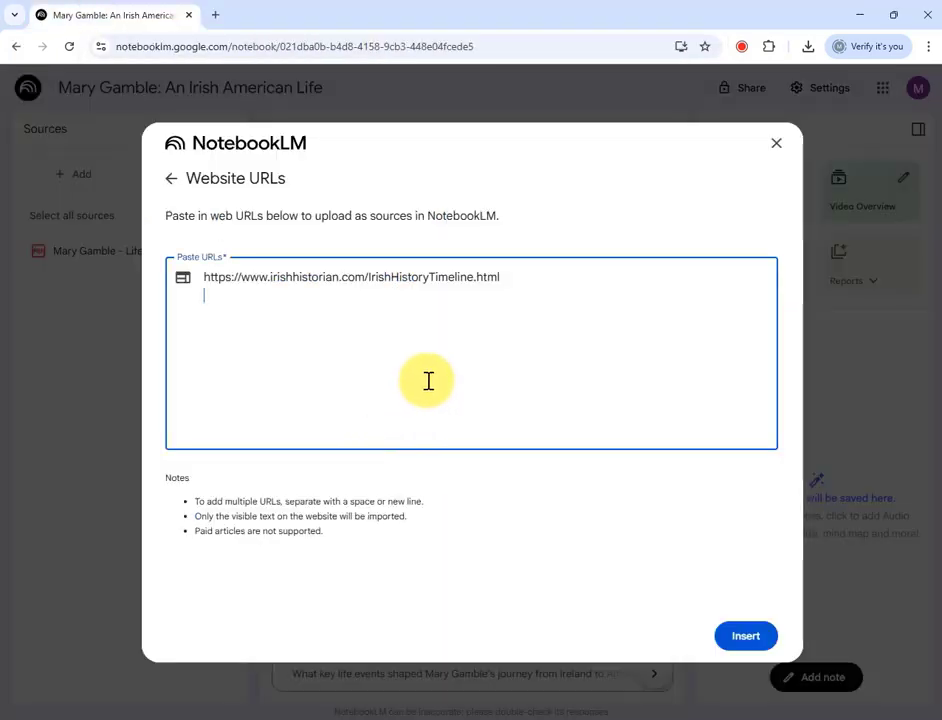
key(Return)
key(ctrl+v)
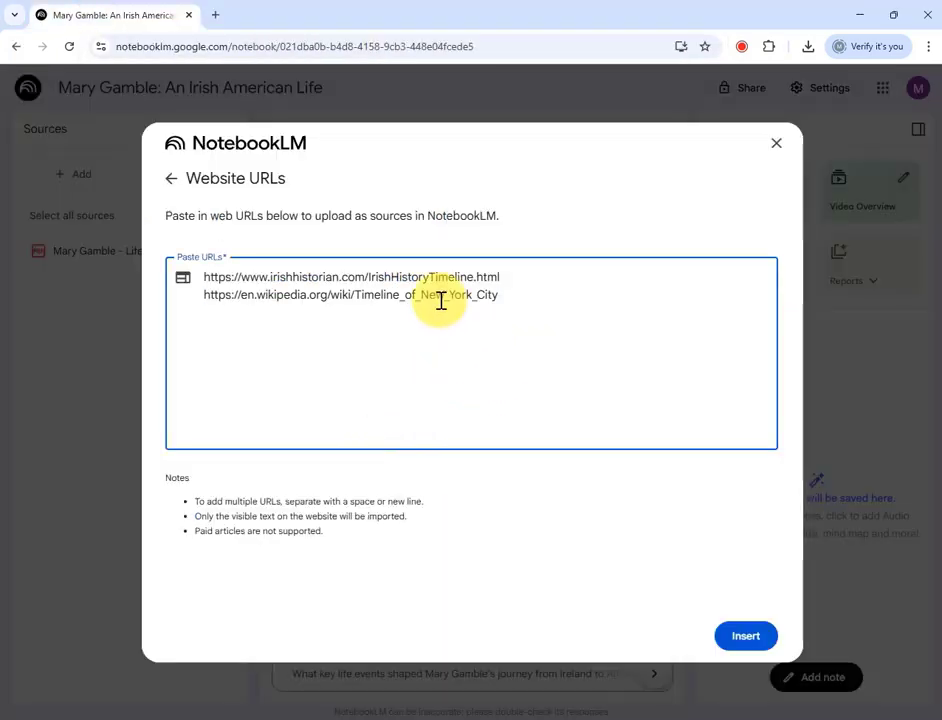
click(744, 640)
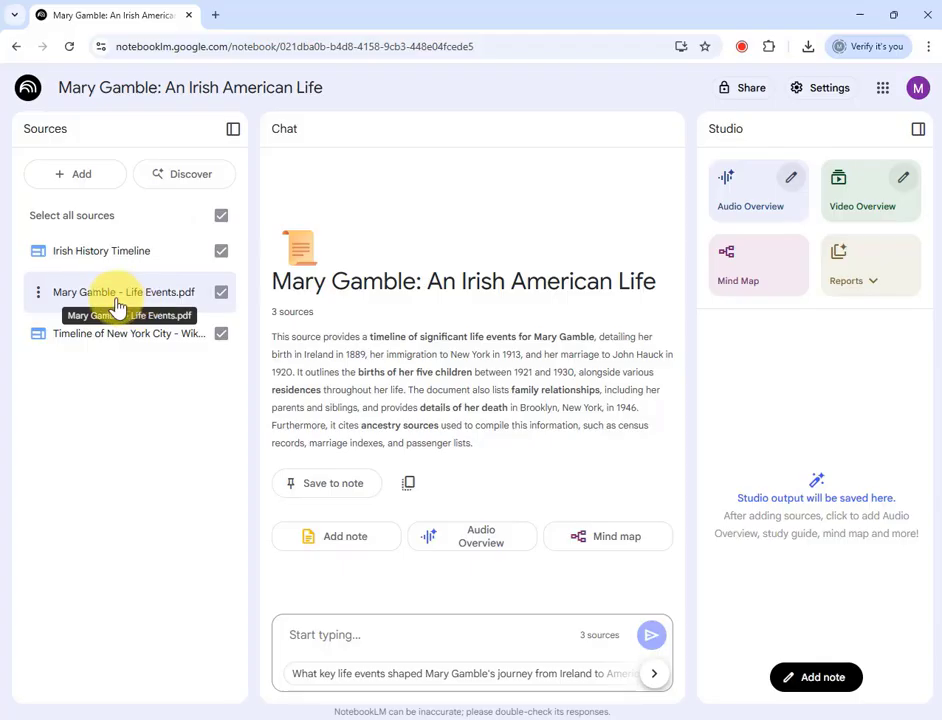
Open the Video Overview customisation settings and scroll to the empty host-focus box.
click(905, 186)
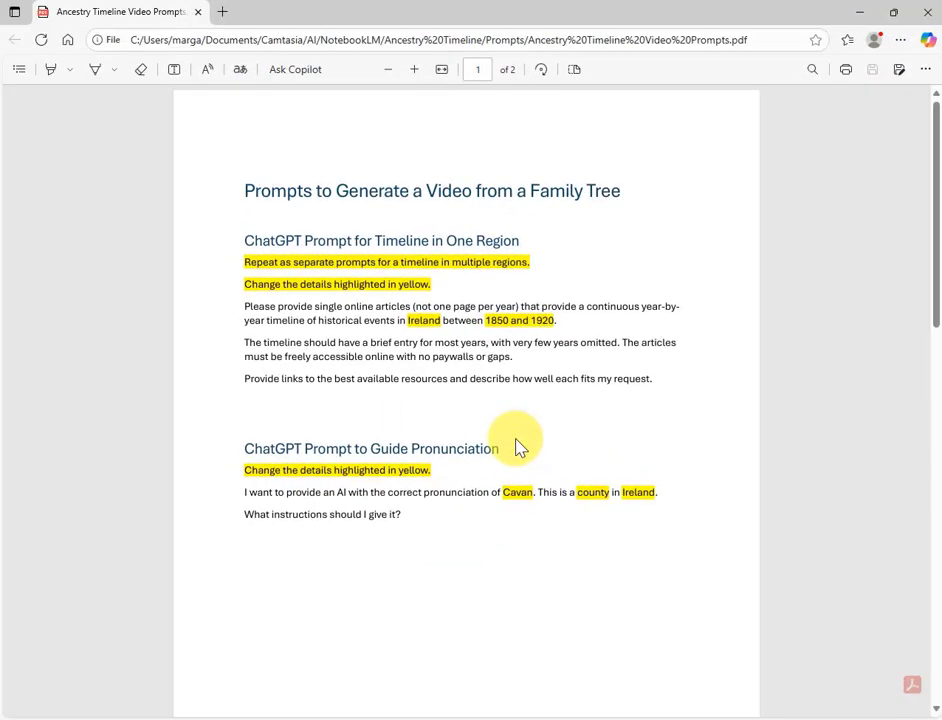
scroll(518, 447, down, 8)
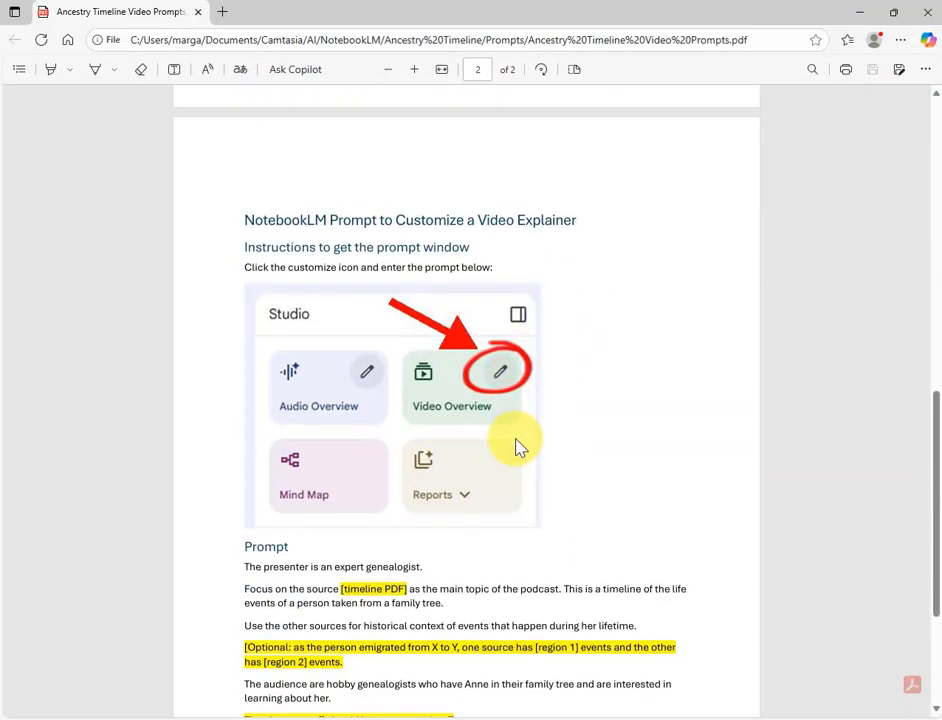
scroll(518, 447, down, 2)
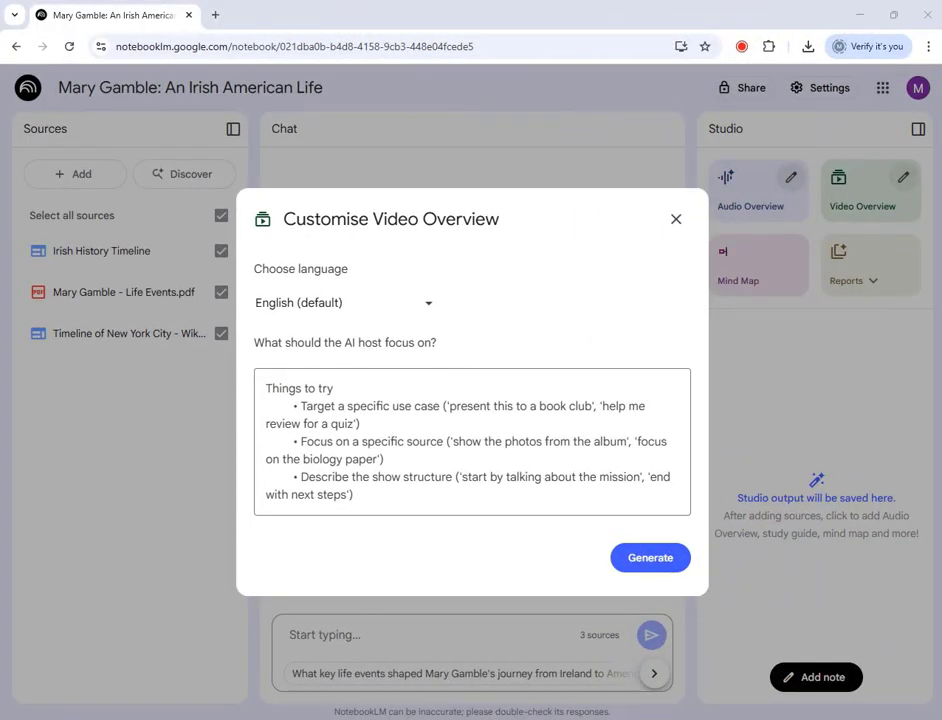
click(475, 385)
text(The pr)
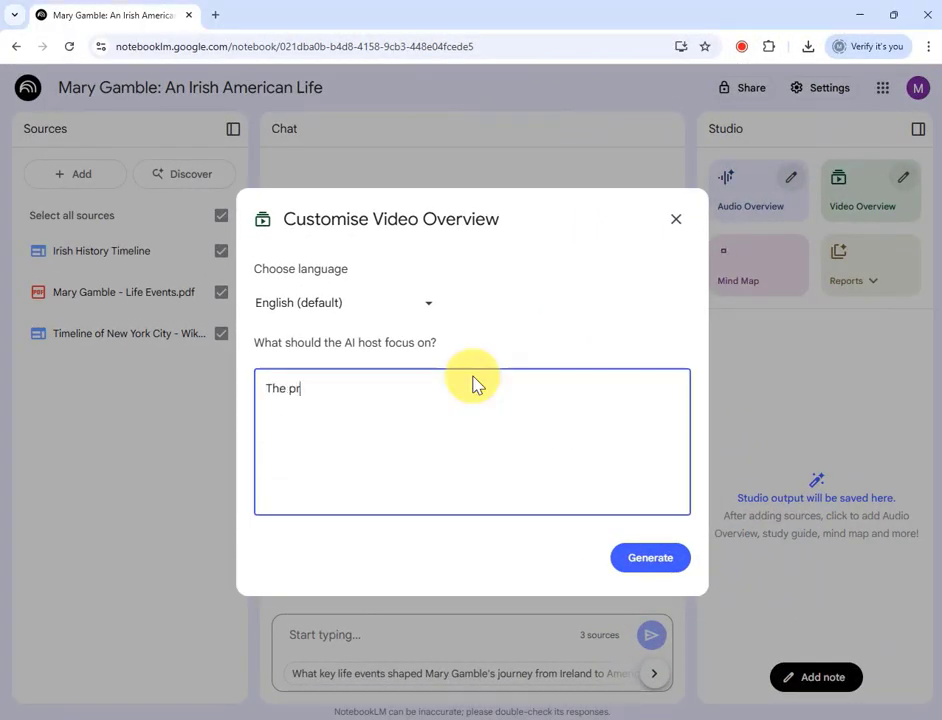
text(esenter is)
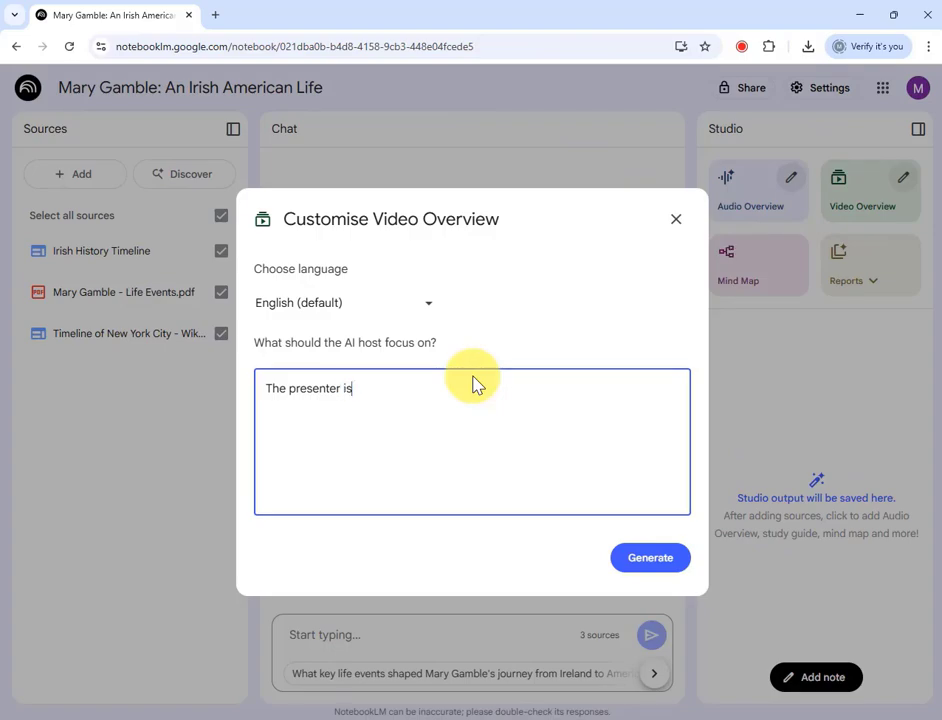
text( an expert geneal)
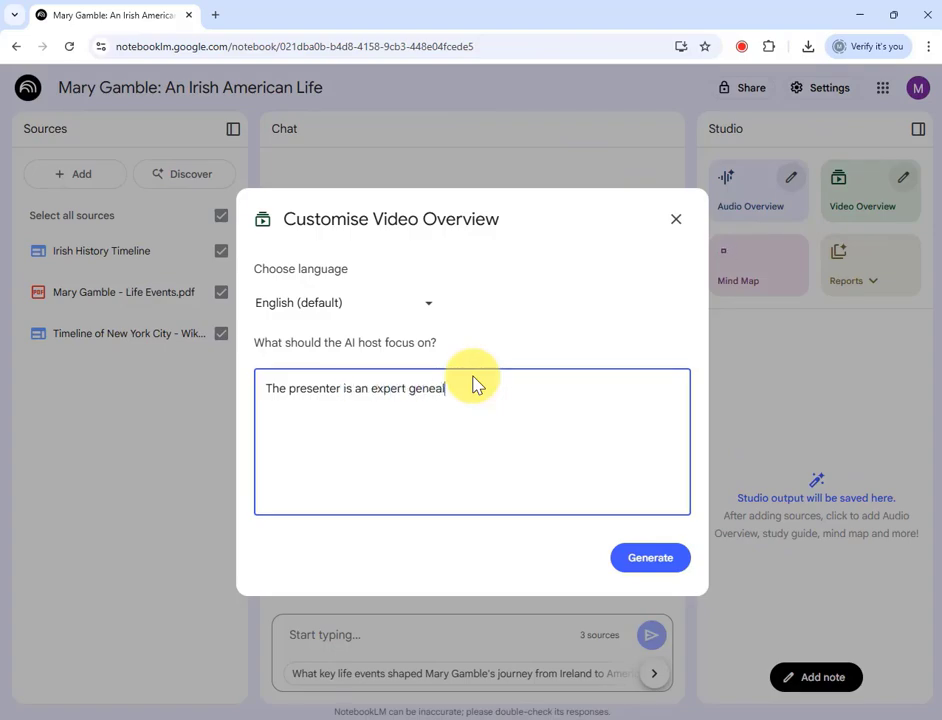
text(ogist. )
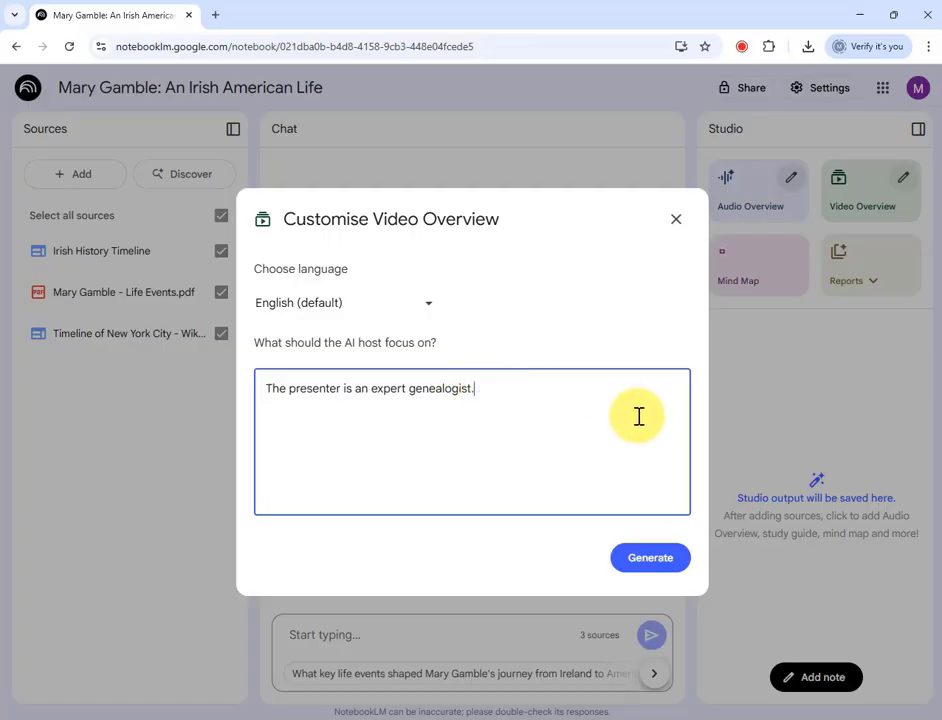
text(Focus on the source)
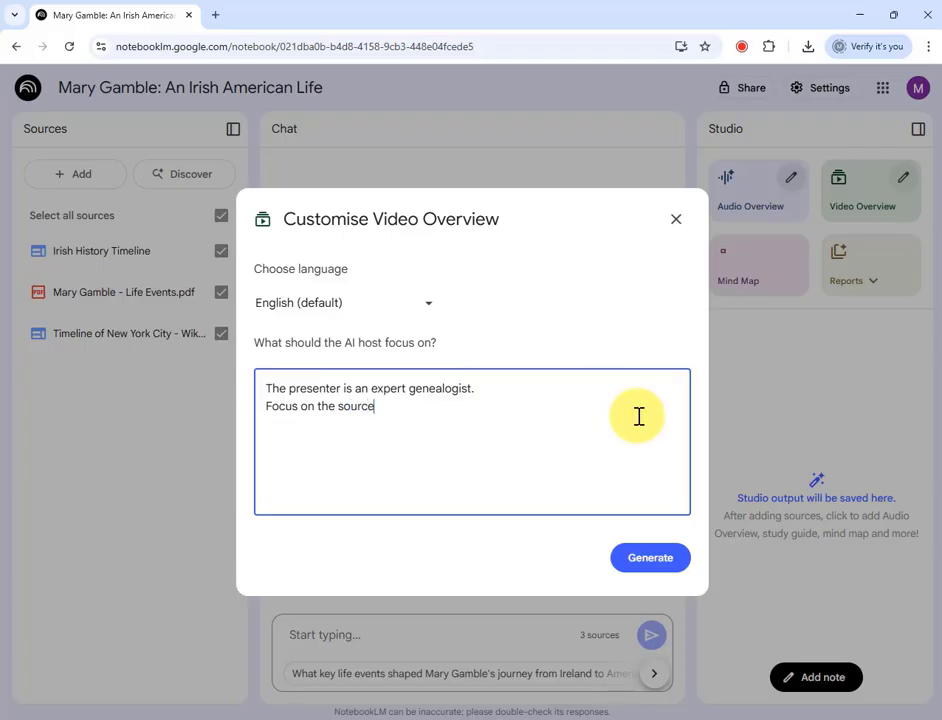
text( “Mary Gamble - Life Events)
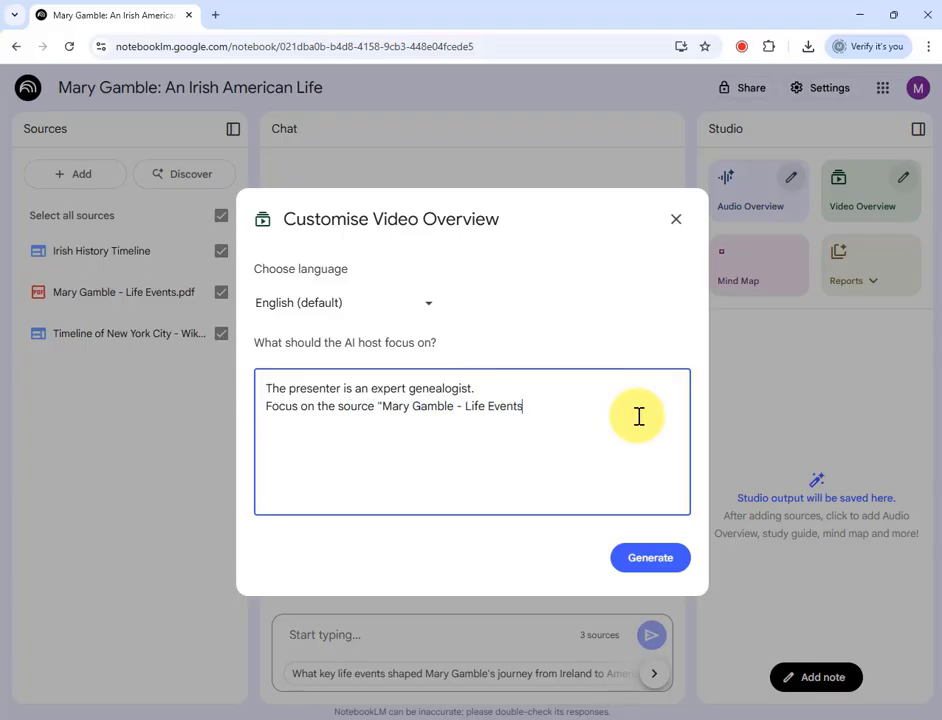
text(.pdf" as the mai)
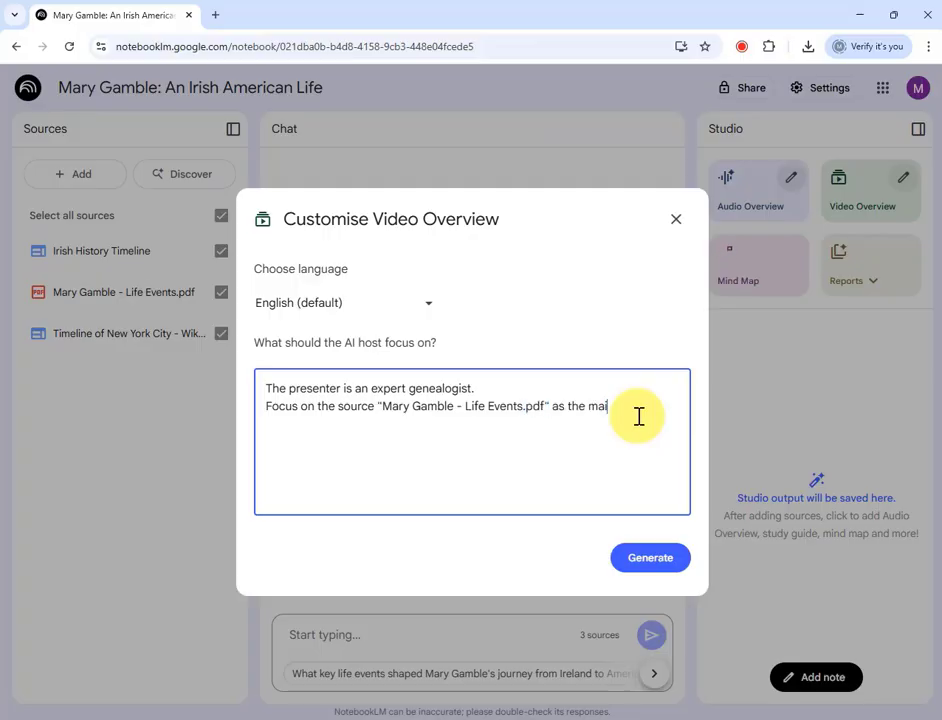
text(n topic of the video. This is )
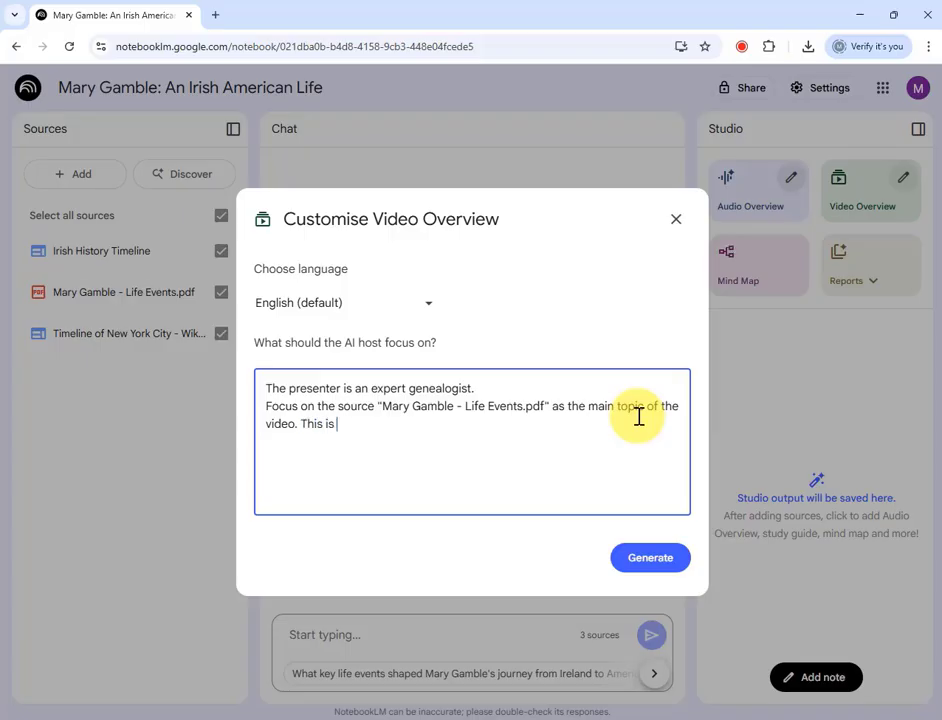
text(a timeline of the)
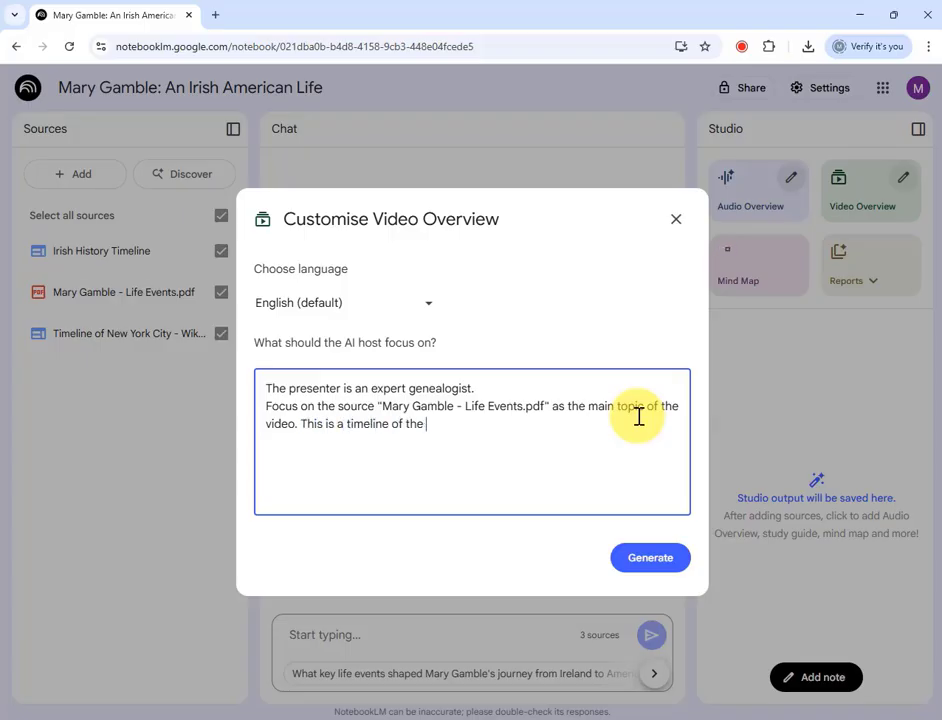
text( life events of a person tak)
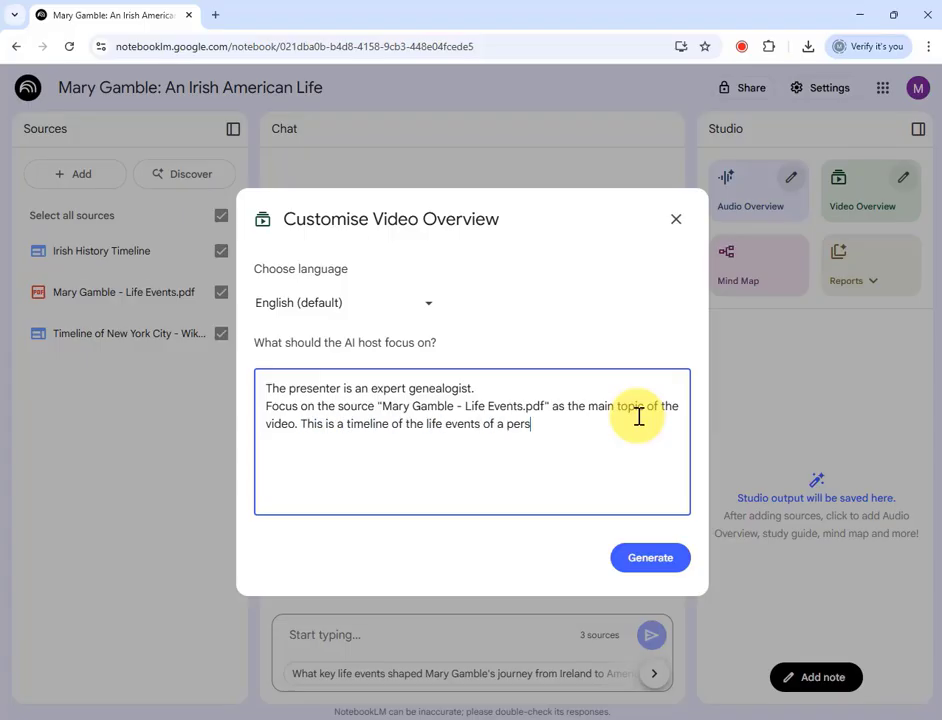
text(en from a family)
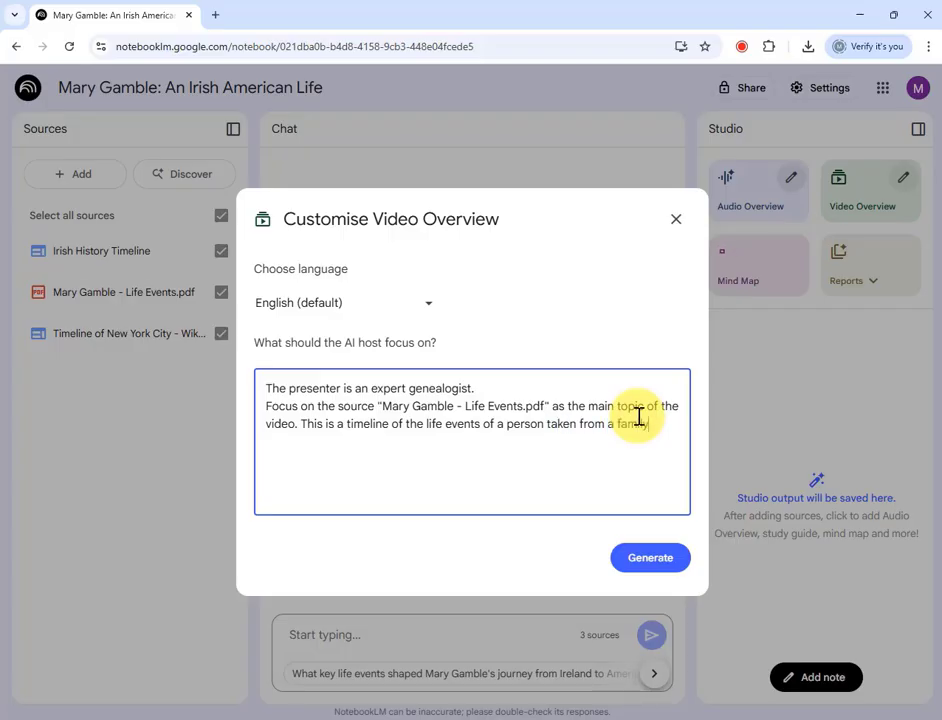
text( tree.)
key(Return)
text(Use the other sou)
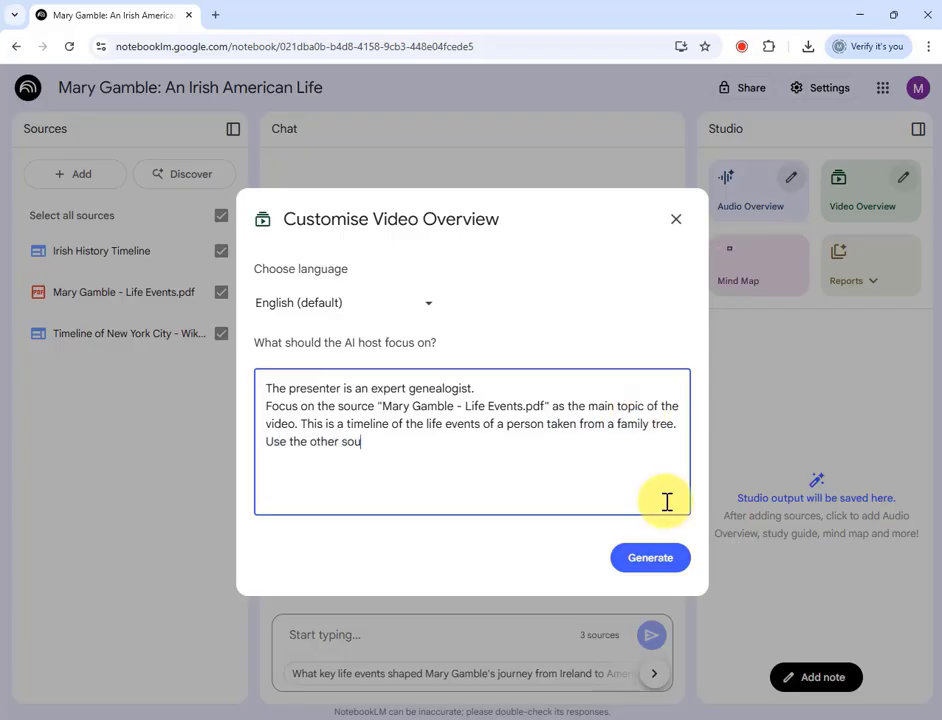
text(rces for historical conte)
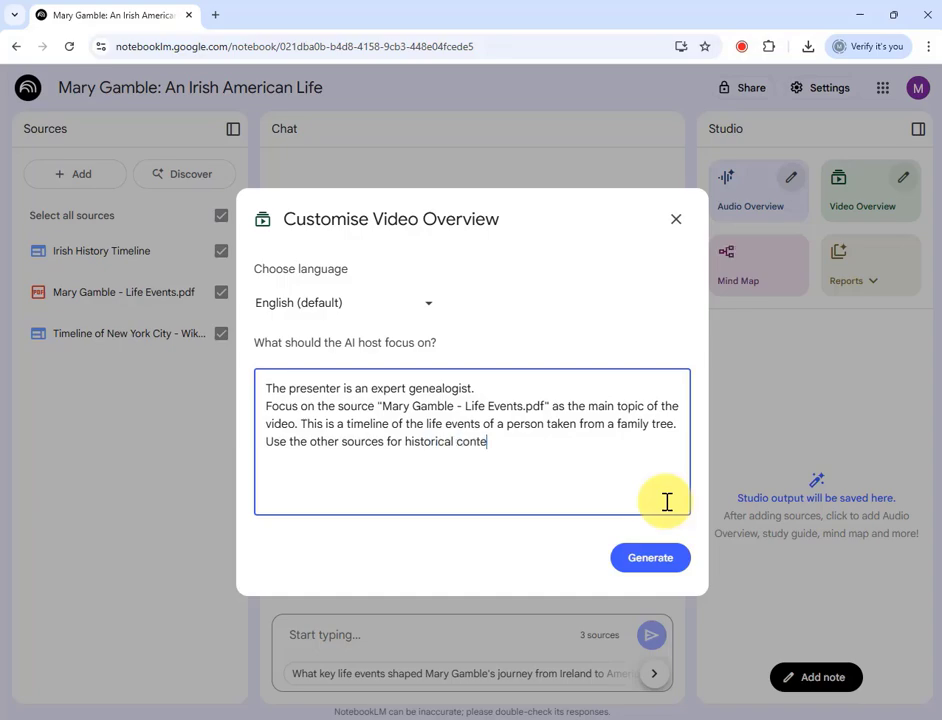
text(xt of events th)
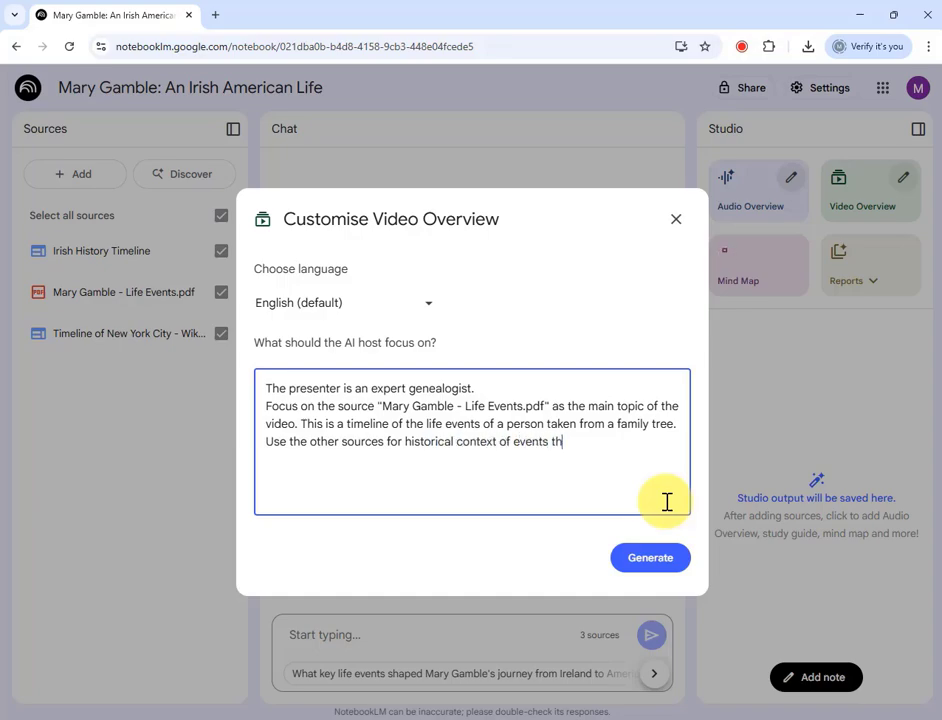
text(at happen during her lifetime.)
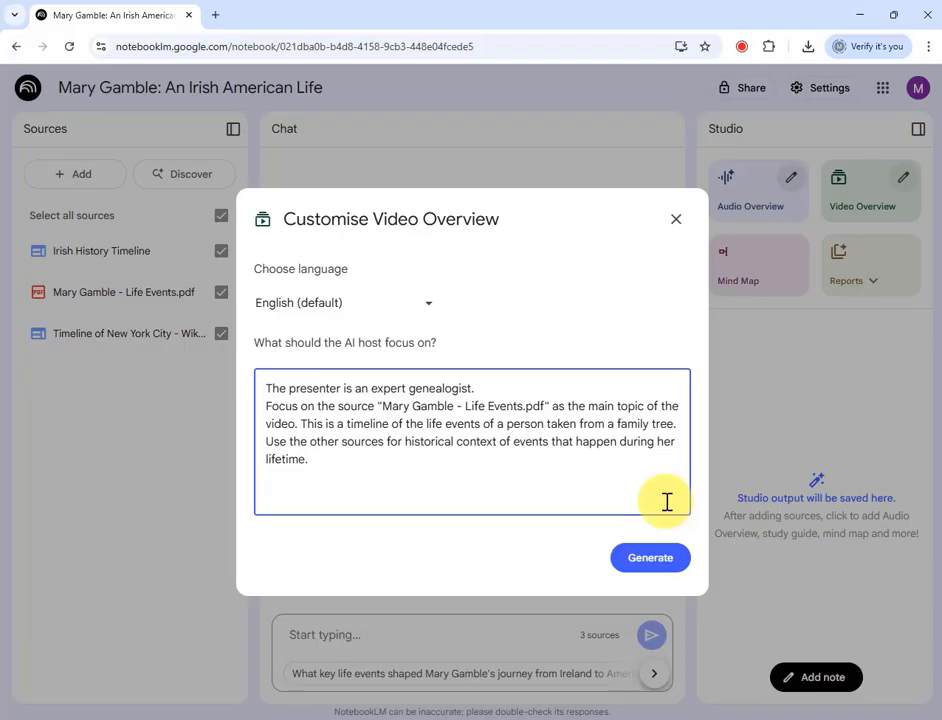
text(he audience are hobby gene)
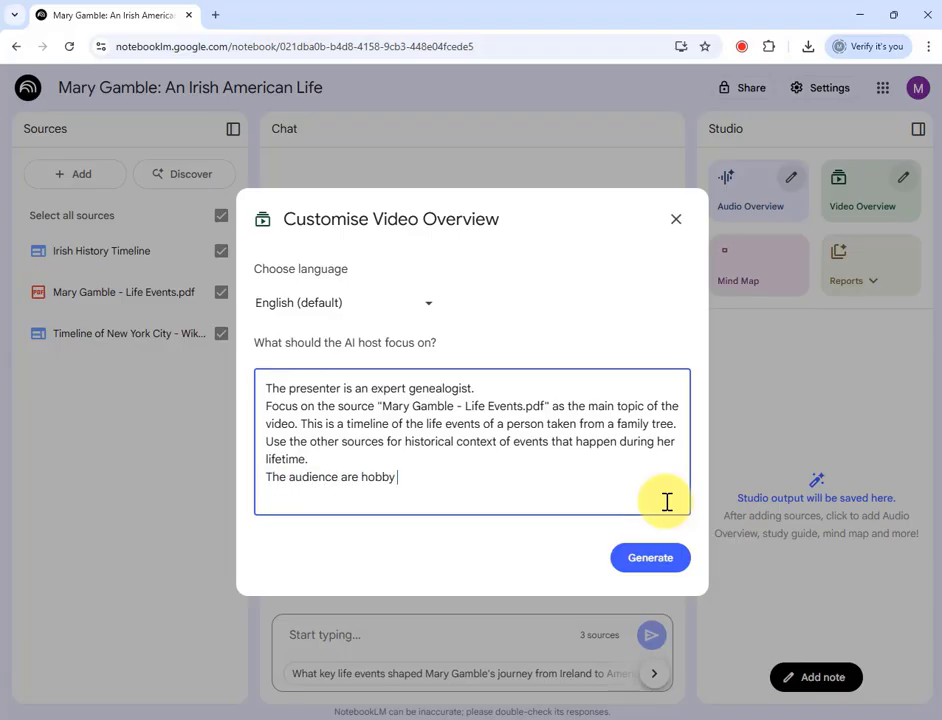
key(BackSpace)
text(nealogists)
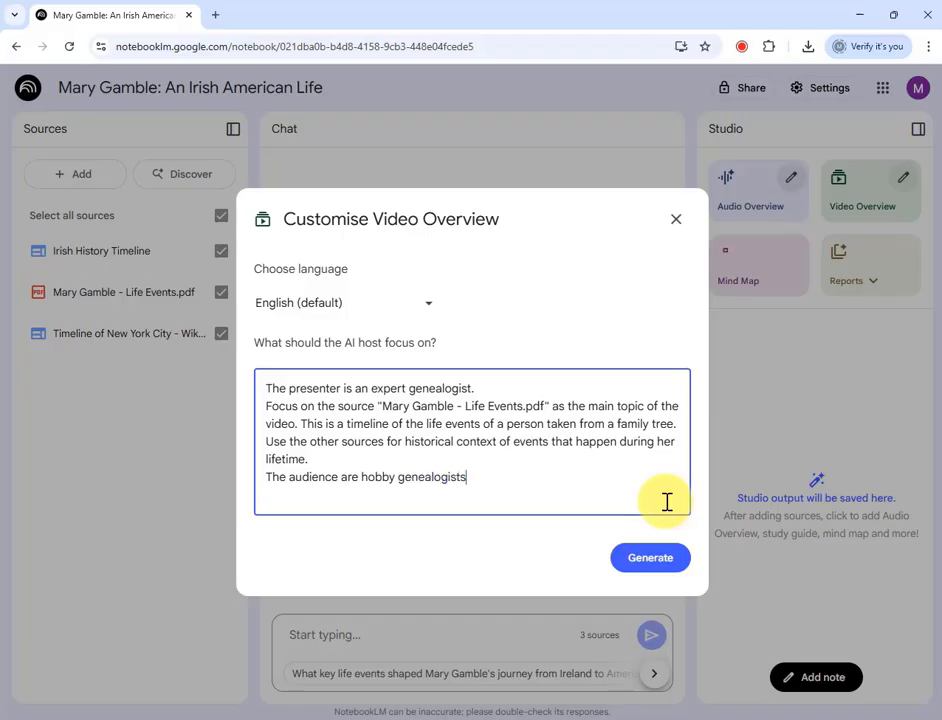
text( who have Mary )
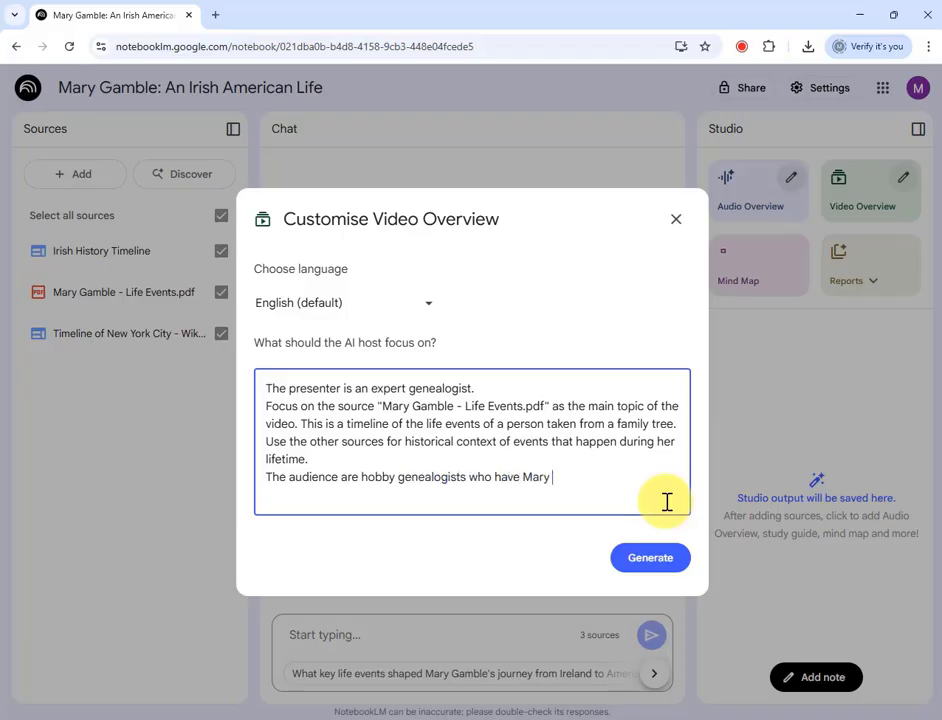
text(Gamble in their famil)
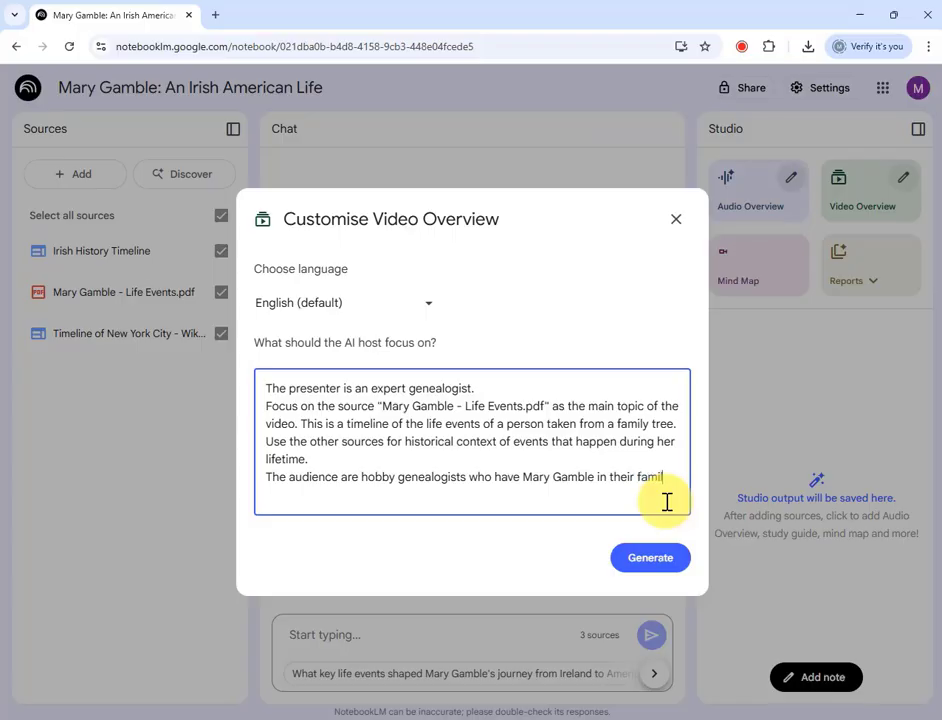
text(y tree and are interested in learning)
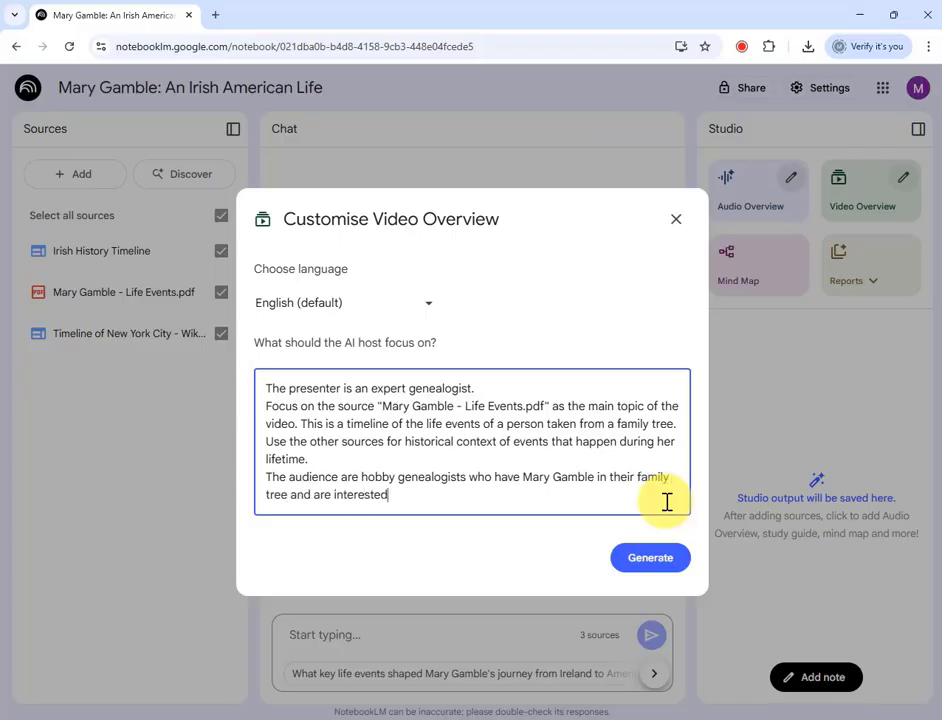
text( about her.)
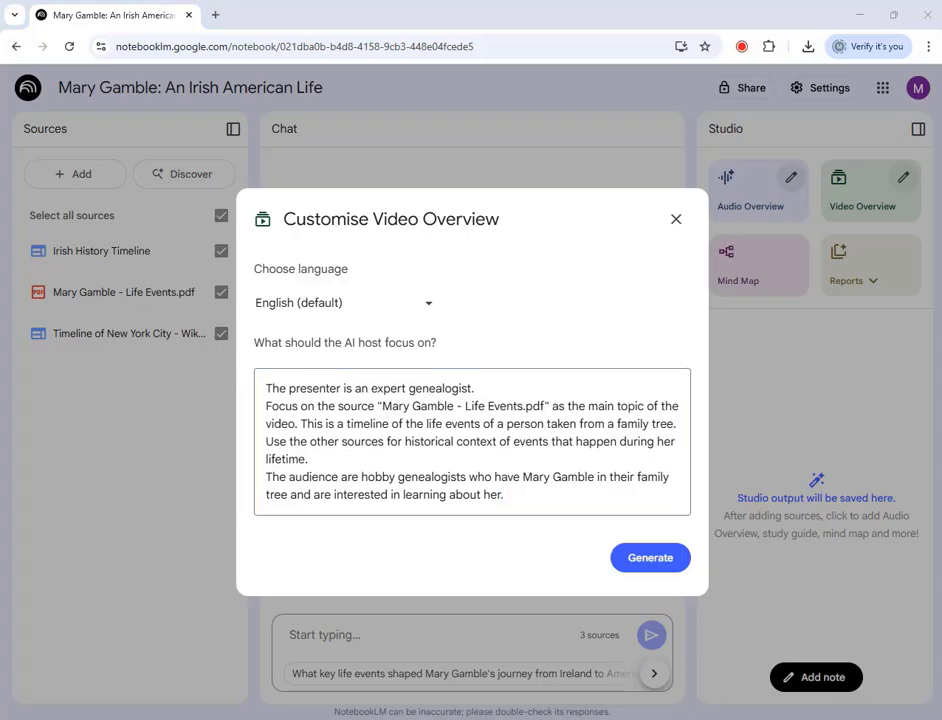
Ask ChatGPT how to instruct an AI to pronounce Cavan, and select its suggested instruction.
key(alt+Tab)
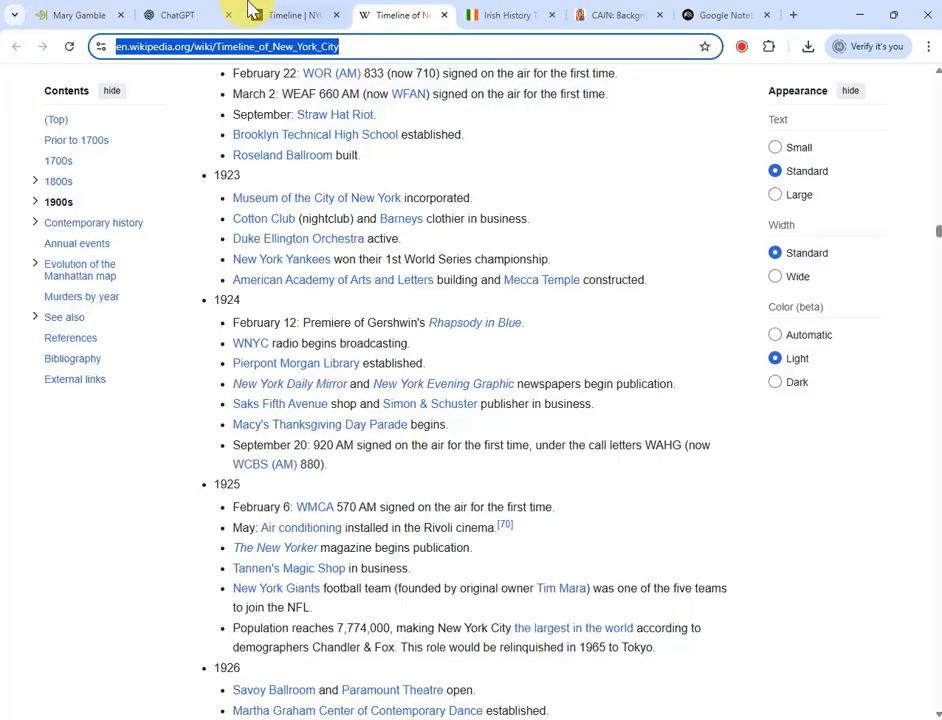
click(183, 16)
scroll(380, 615, down, 2)
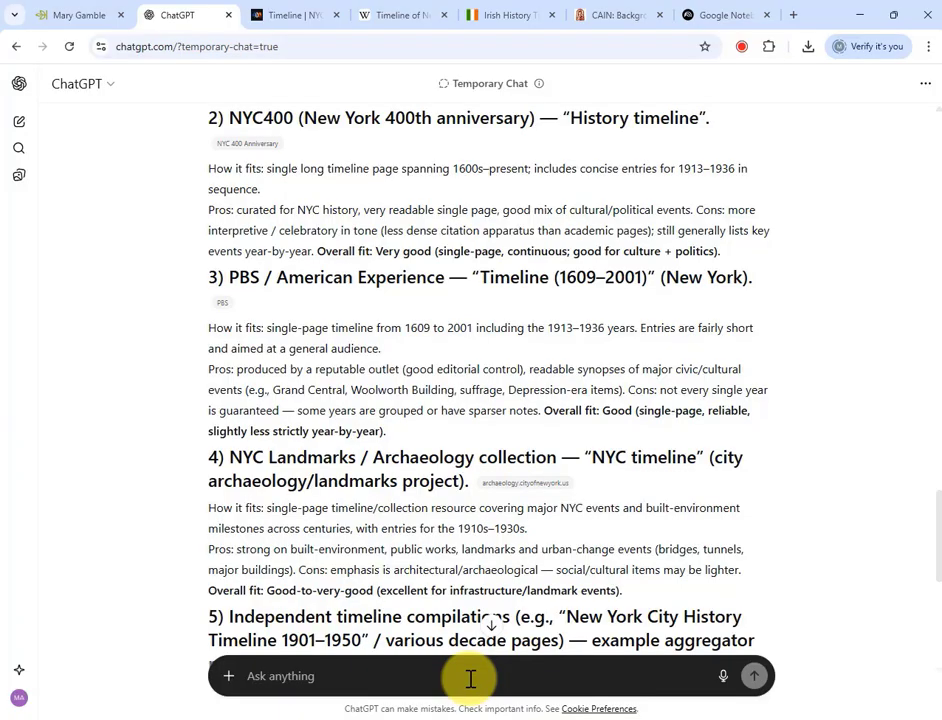
text(I want to provide)
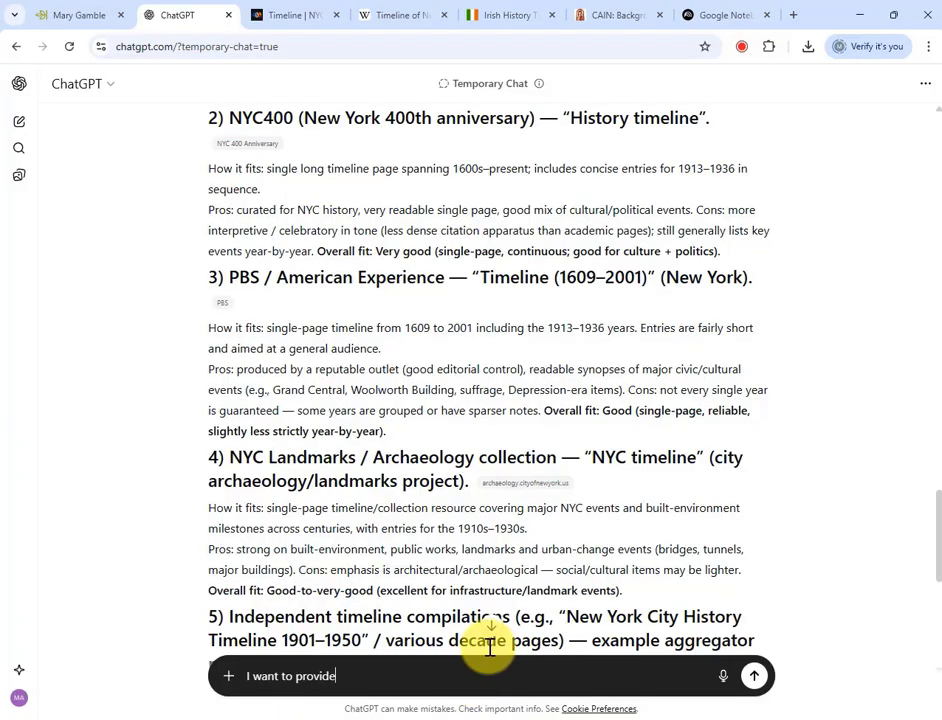
text( an AI with the correct pronu)
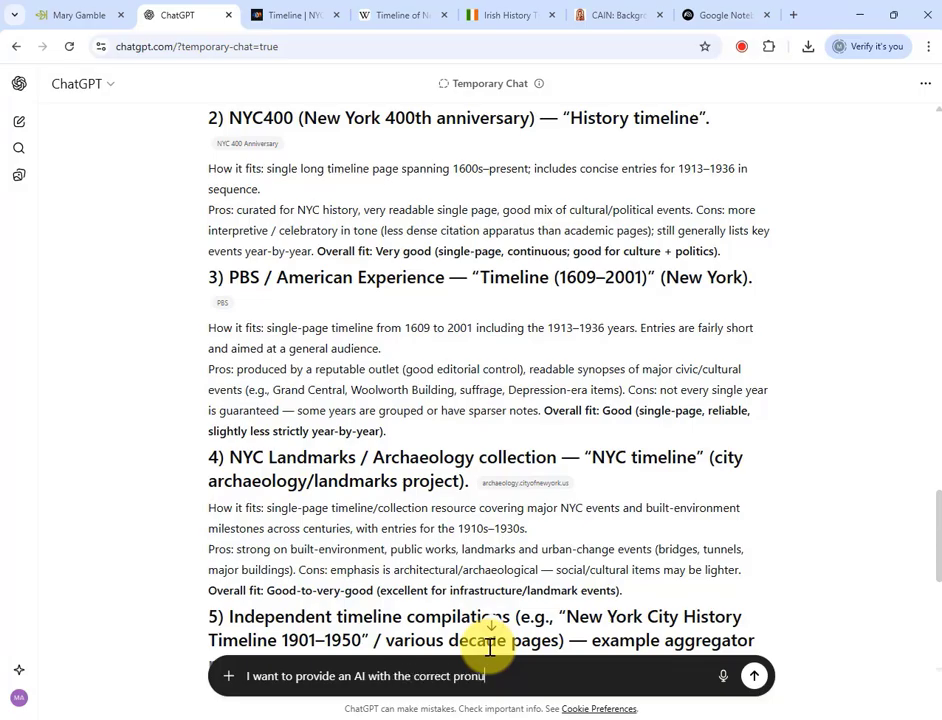
text(nciation of Cavan. This )
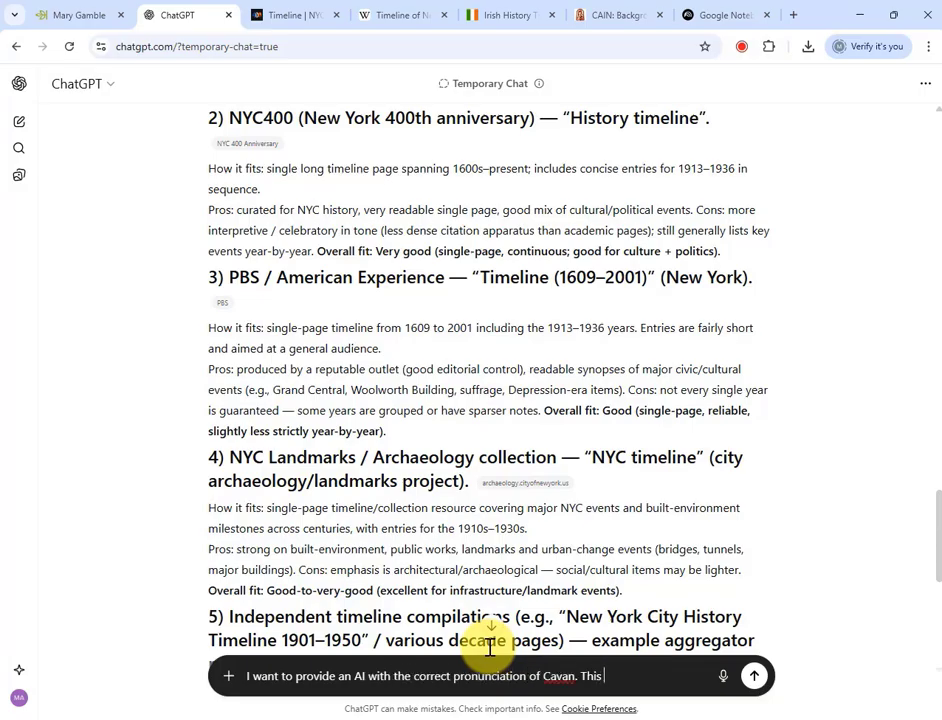
text(is a county in Ireland.)
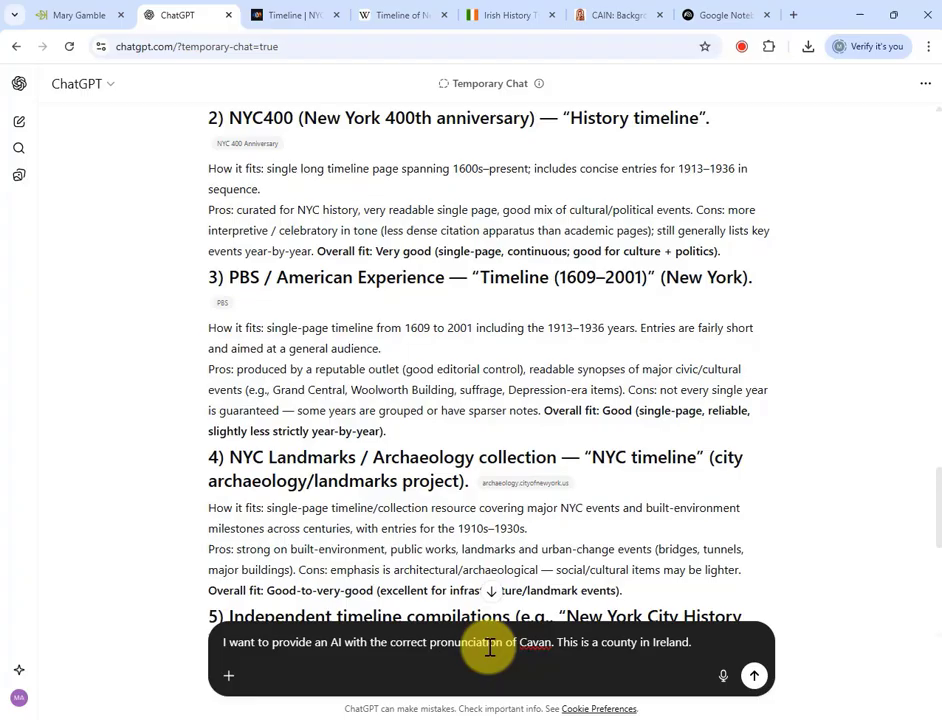
key(shift+Return)
text(What instructions should )
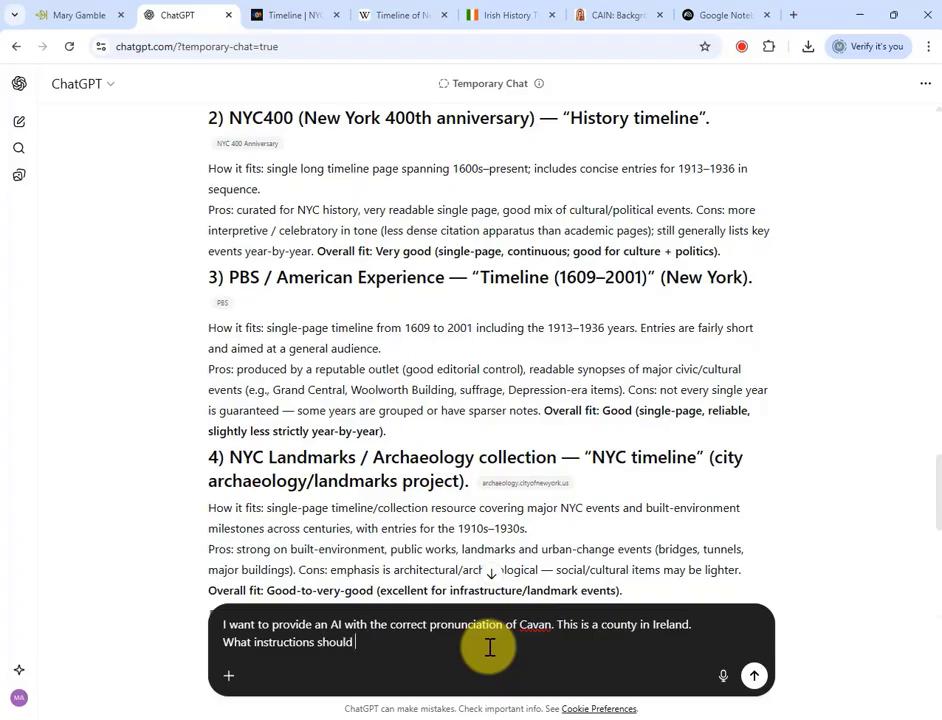
text(I give it?)
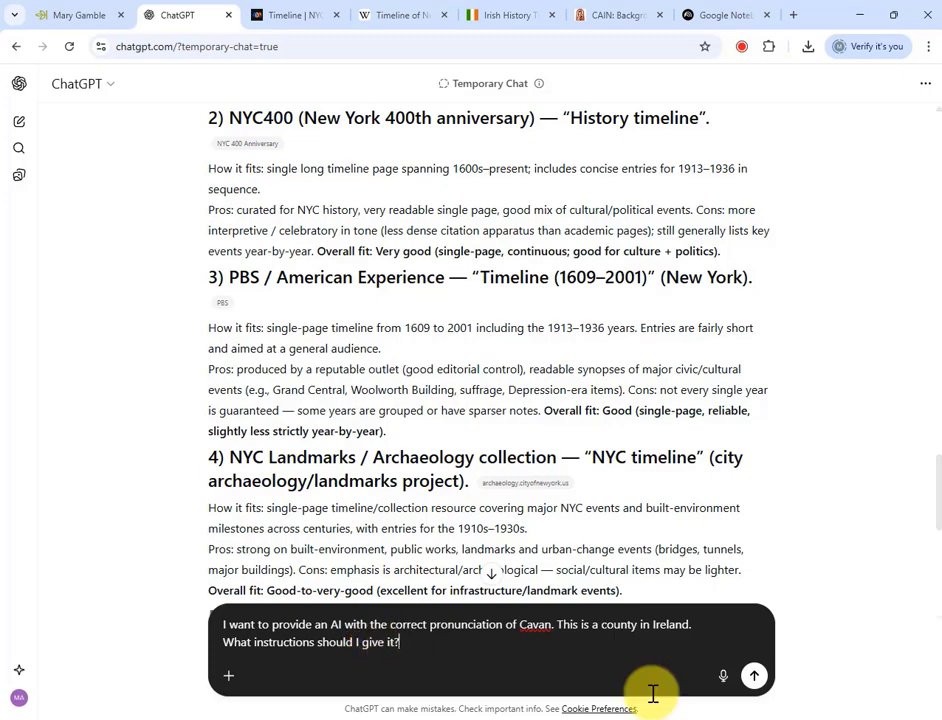
click(755, 680)
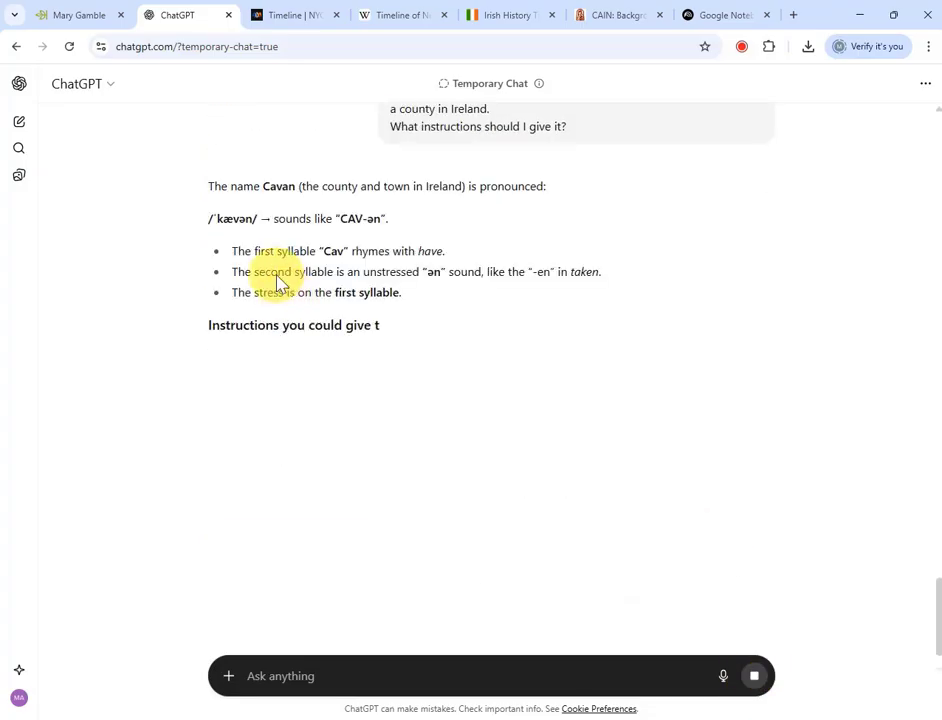
drag(630, 350, 236, 350)
key(ctrl+c)
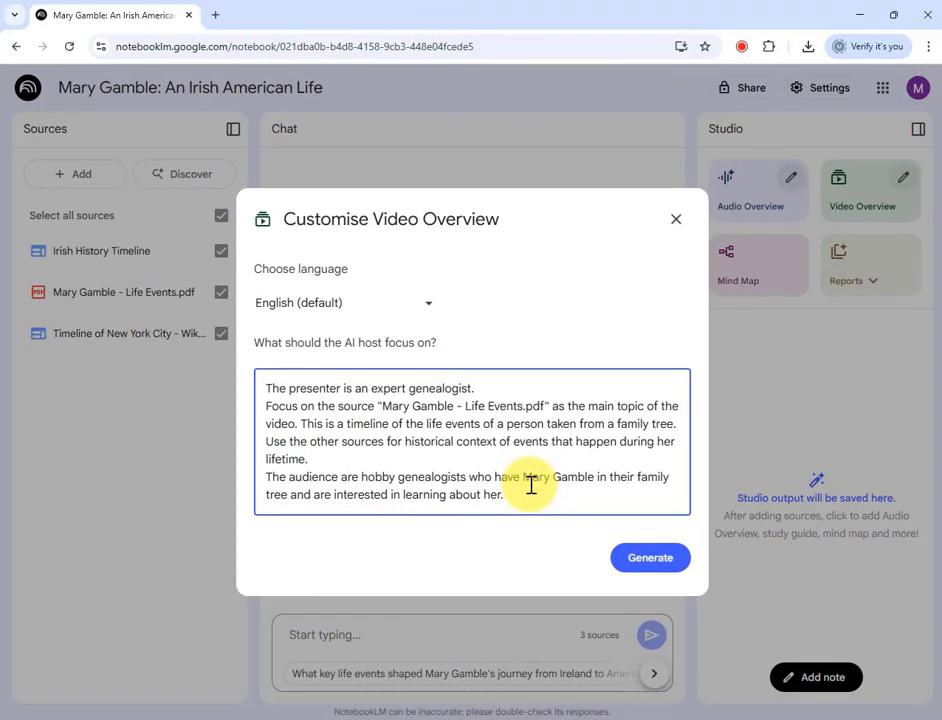
Add a line telling the overview to pronounce Cavan as CAV-ən, then generate the Video Overview.
key(Return)
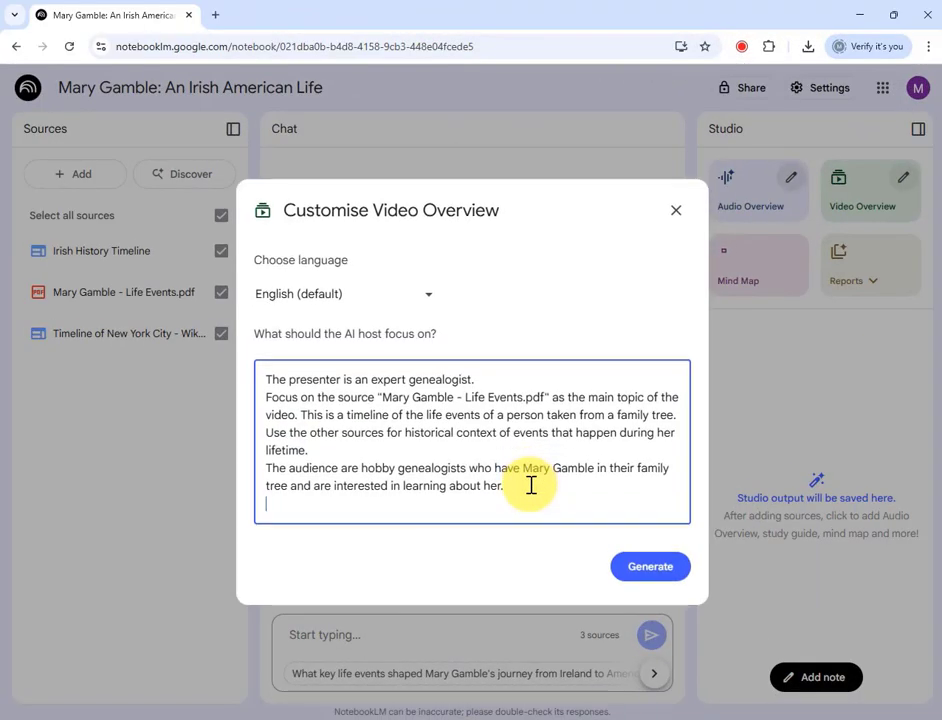
key(ctrl+v)
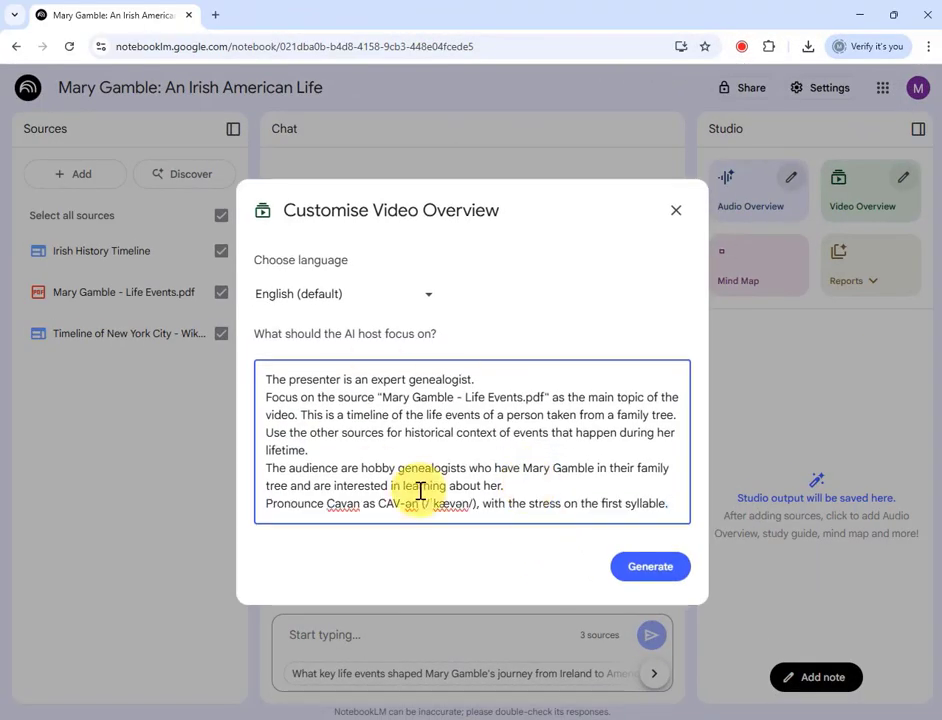
click(652, 567)
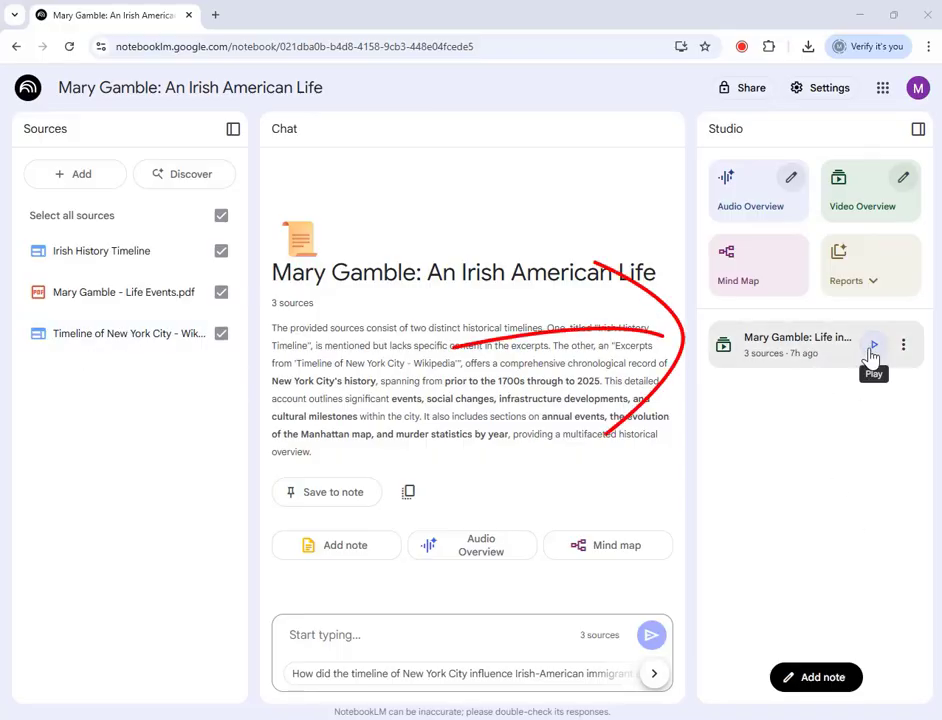
Play the 6:44 'Mary Gamble: Life in Two Worlds' video overview full screen.
click(903, 344)
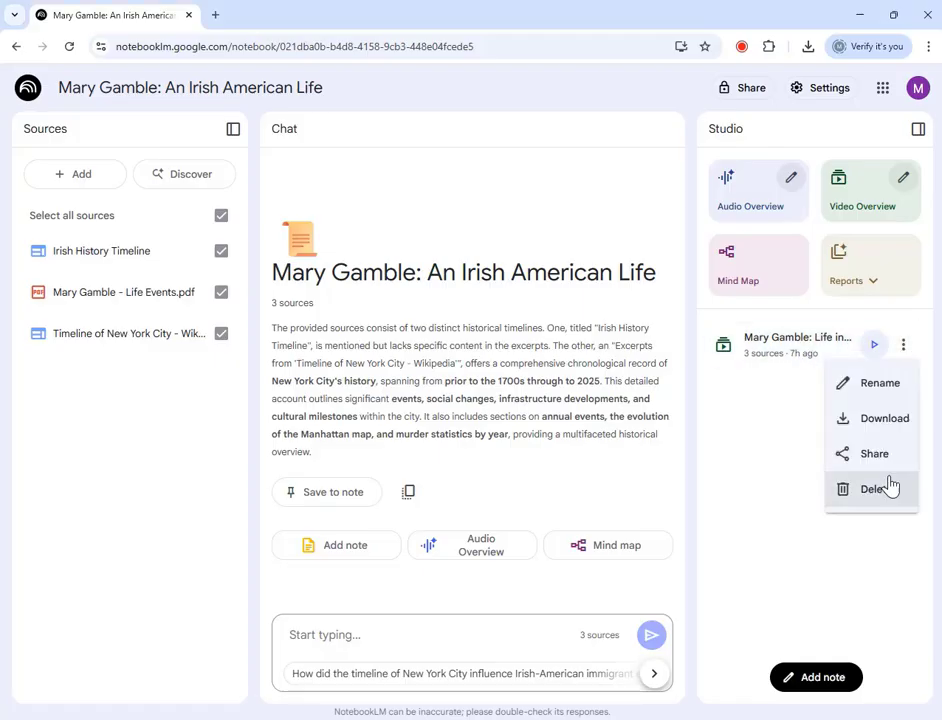
click(885, 420)
click(874, 345)
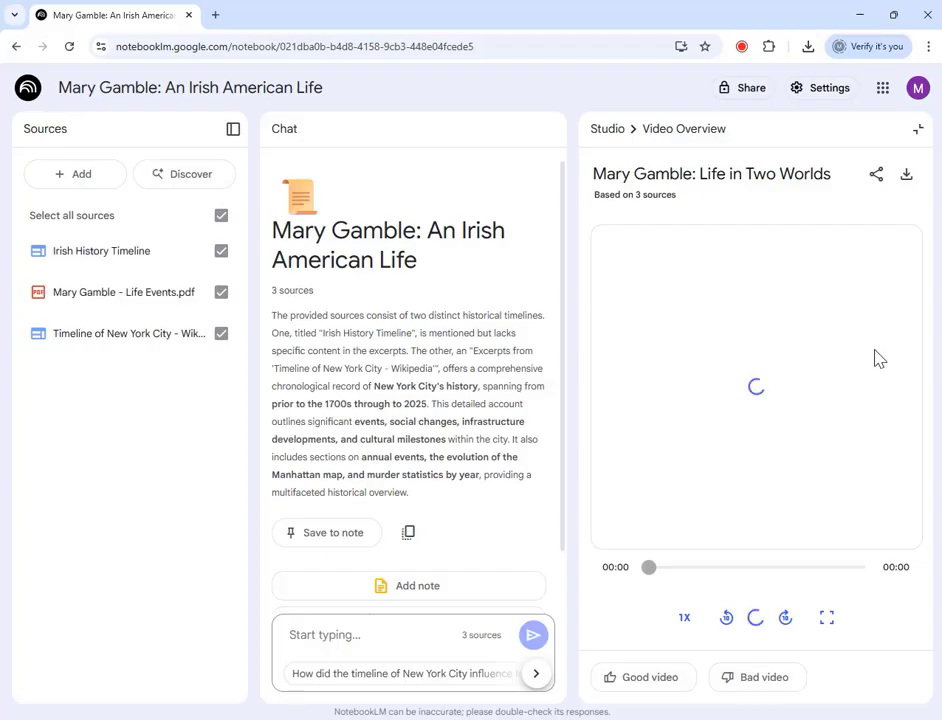
click(843, 617)
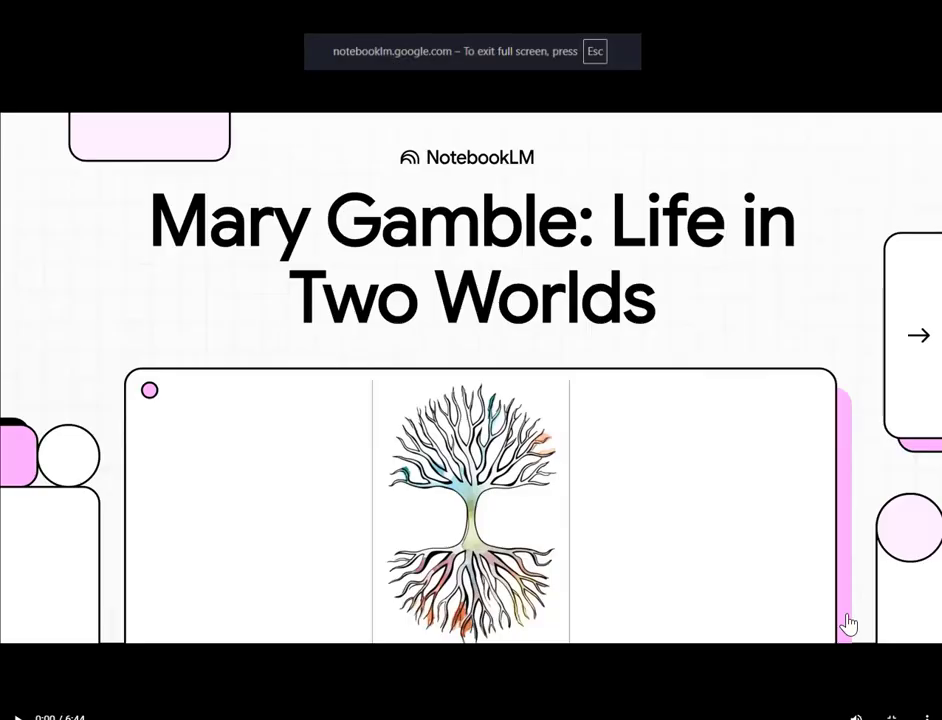